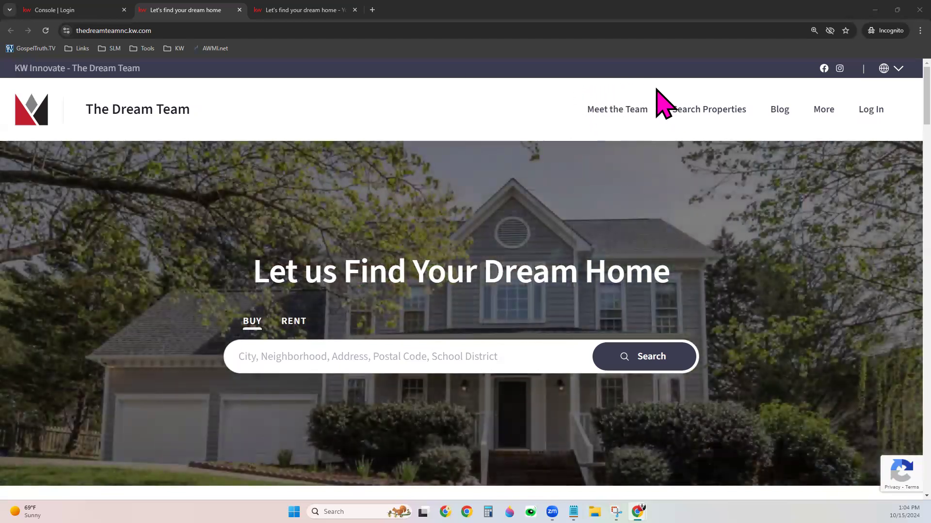
Go to the Meet the Team page on thedreamteamnc.kw.com to see its Company Profile section.
click(628, 116)
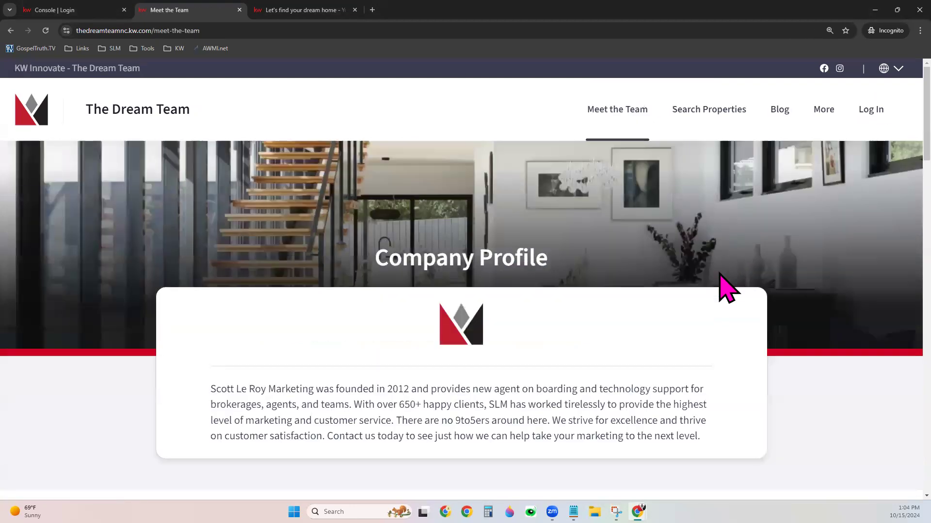
scroll(720, 273, down, 3)
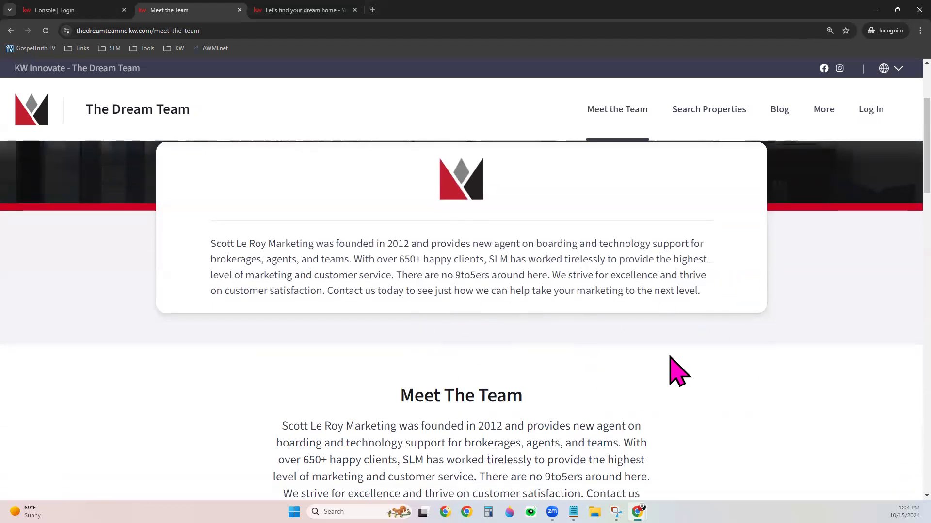
scroll(672, 370, down, 3)
scroll(670, 357, down, 4)
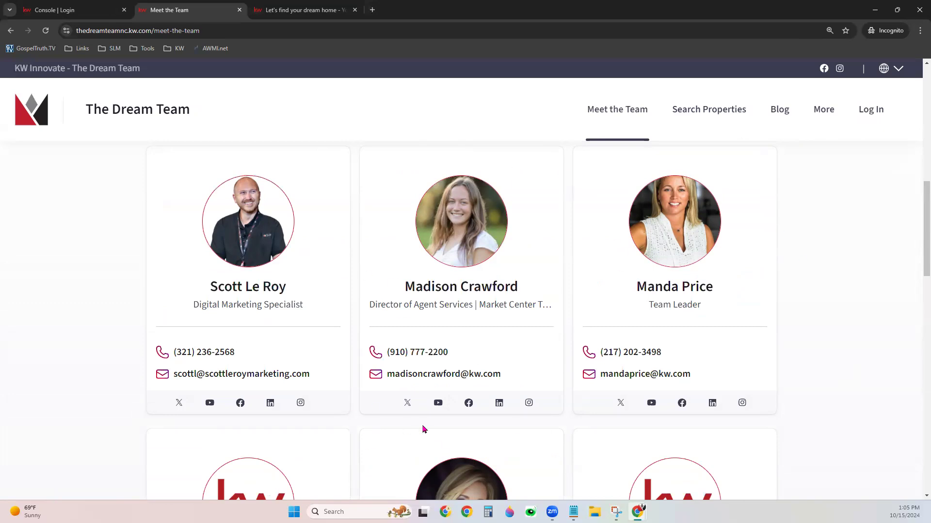
scroll(436, 430, down, 2)
scroll(437, 429, down, 5)
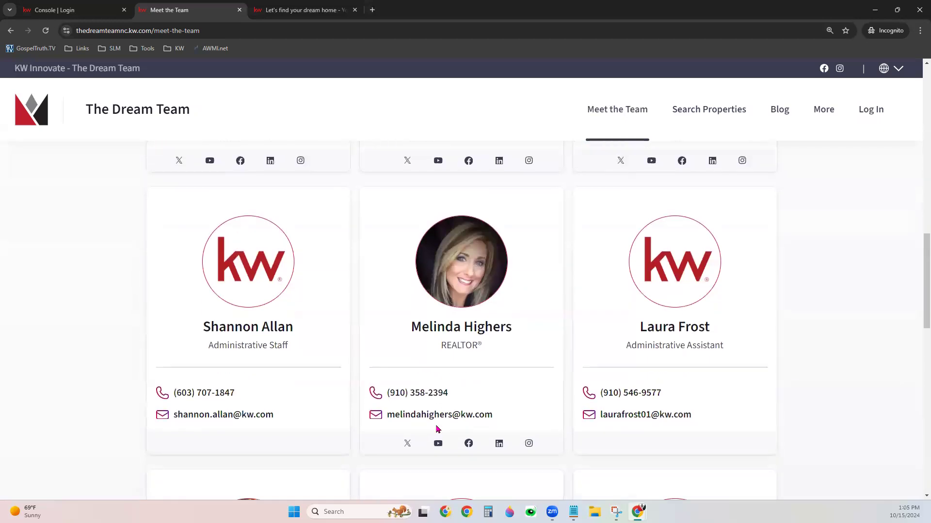
scroll(436, 429, down, 5)
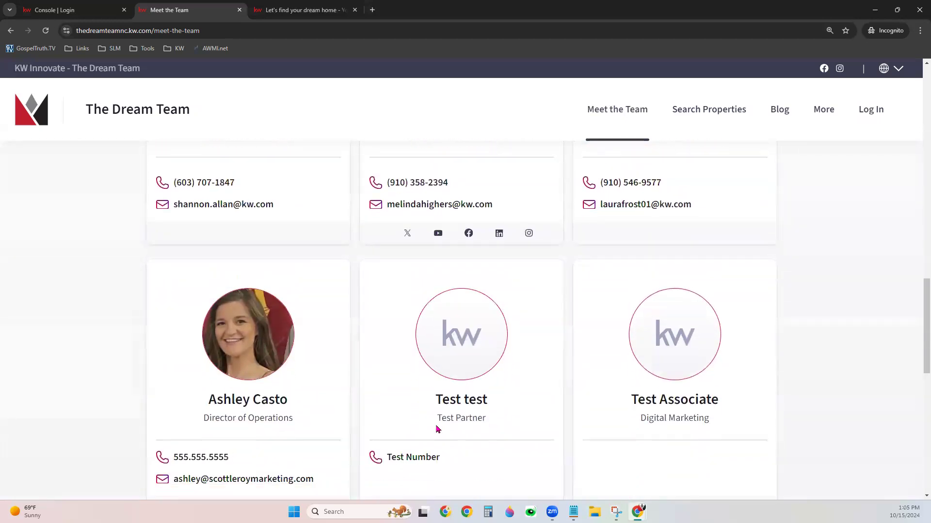
scroll(438, 430, down, 1)
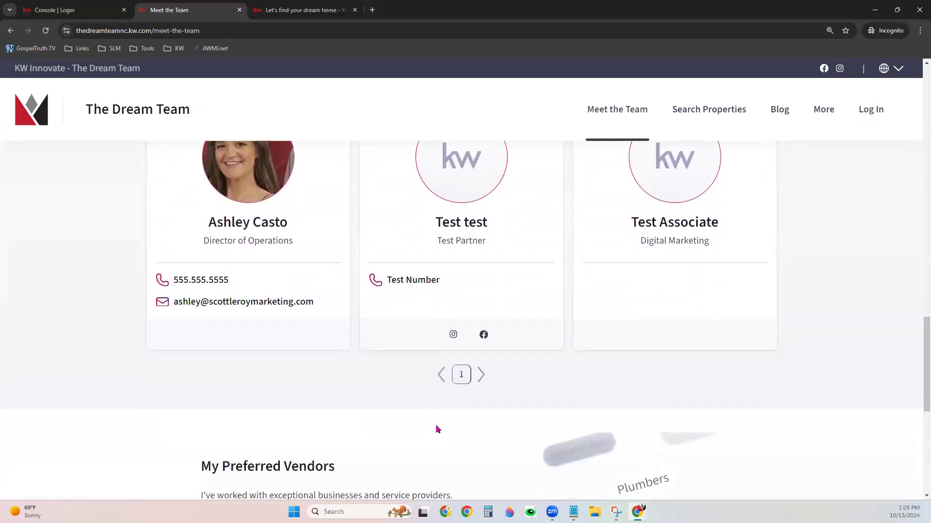
scroll(438, 429, down, 2)
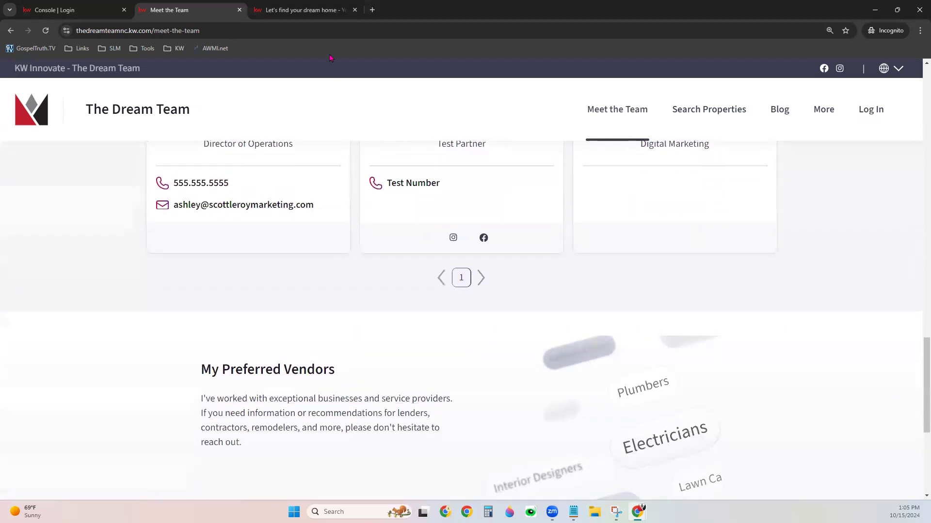
mouse_move(303, 12)
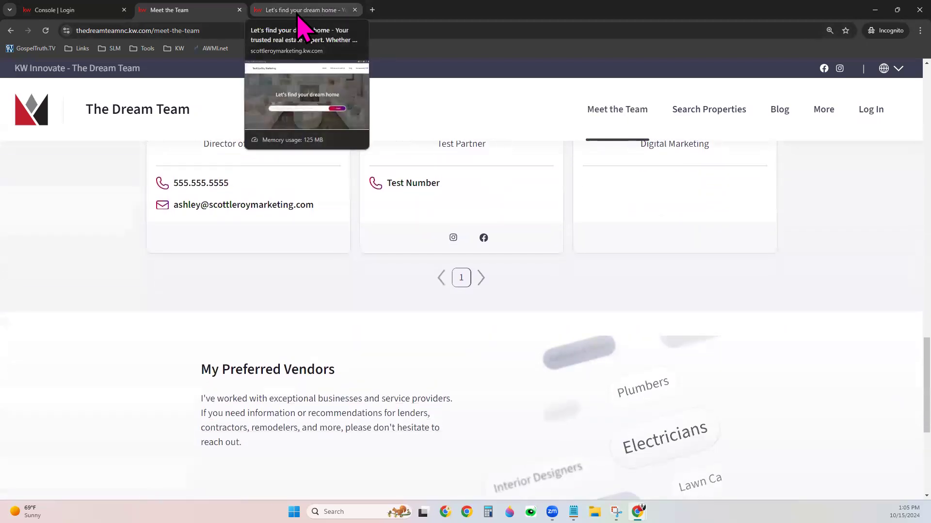
In the third tab, open the agent's About page and look over My Details.
click(325, 11)
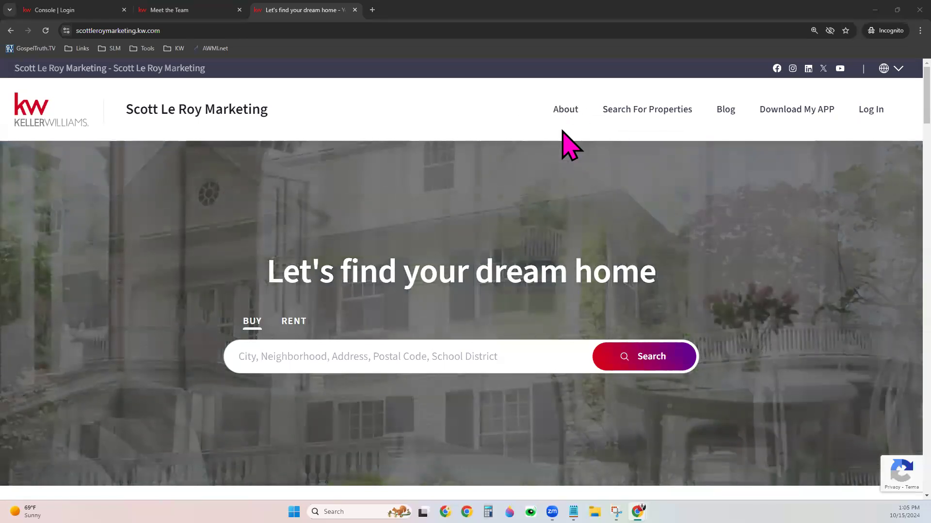
click(574, 110)
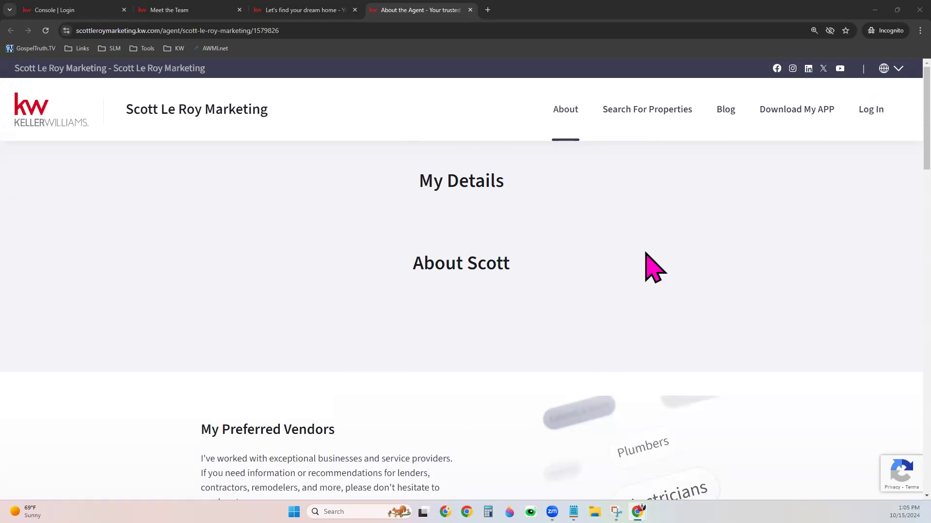
scroll(485, 339, down, 1)
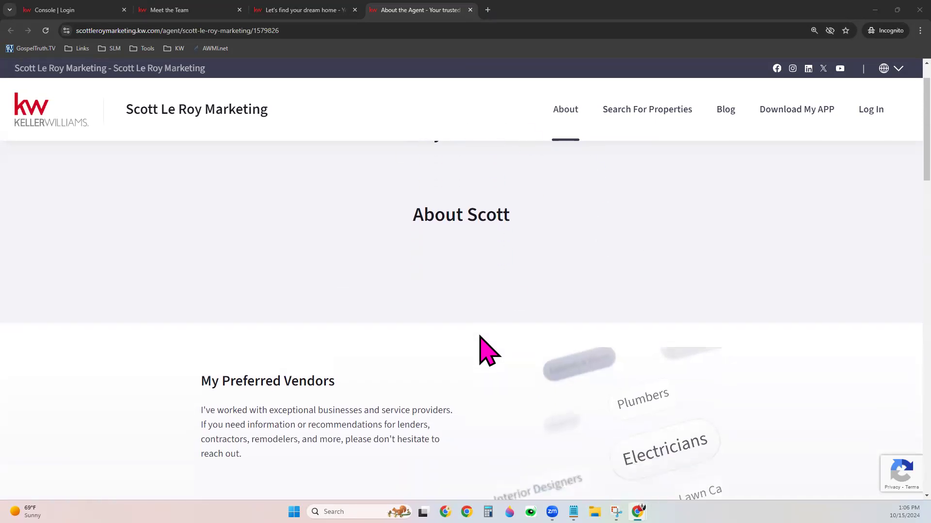
scroll(492, 270, up, 1)
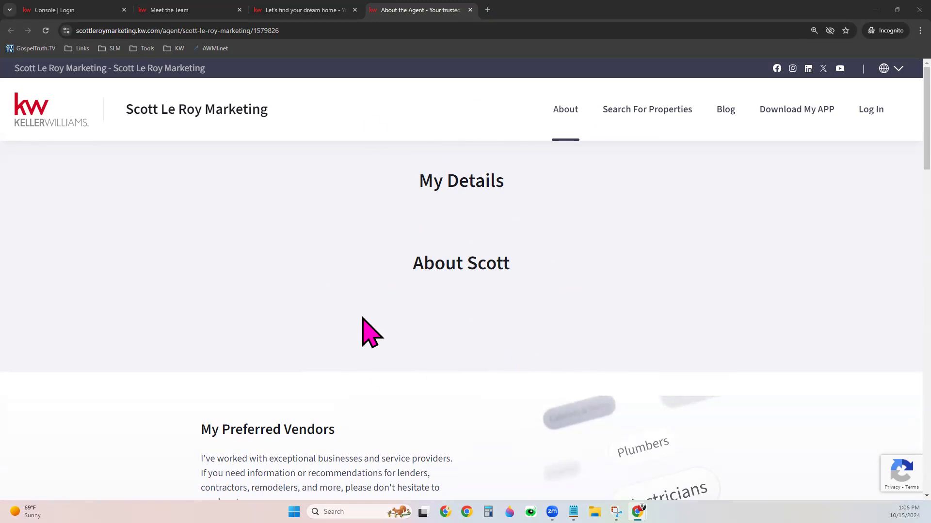
click(301, 8)
Return to The Dream Team home page and scroll past reviews and Our Blog to Contact Us.
click(194, 9)
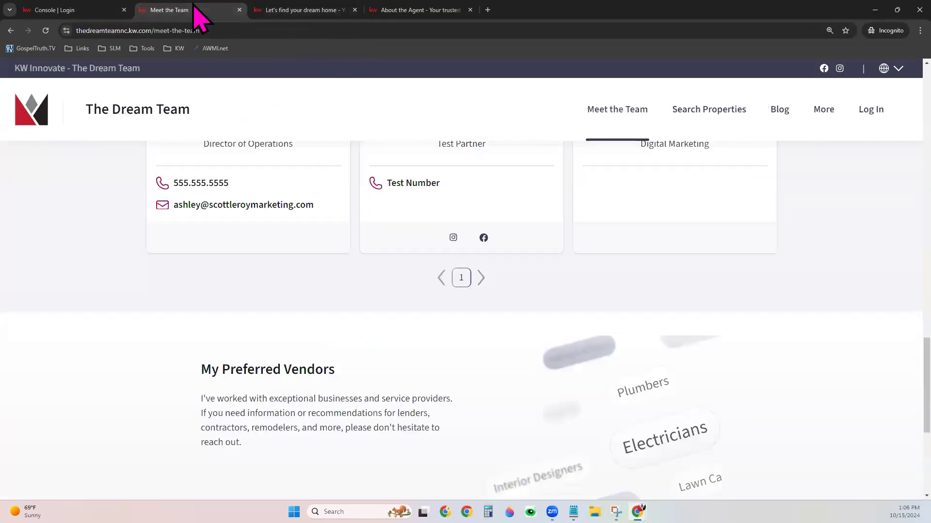
click(107, 114)
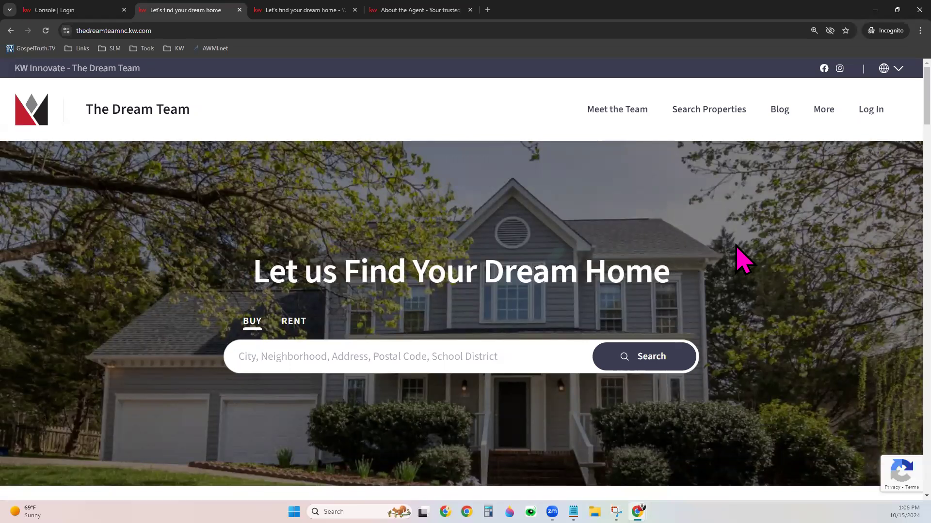
scroll(743, 261, down, 5)
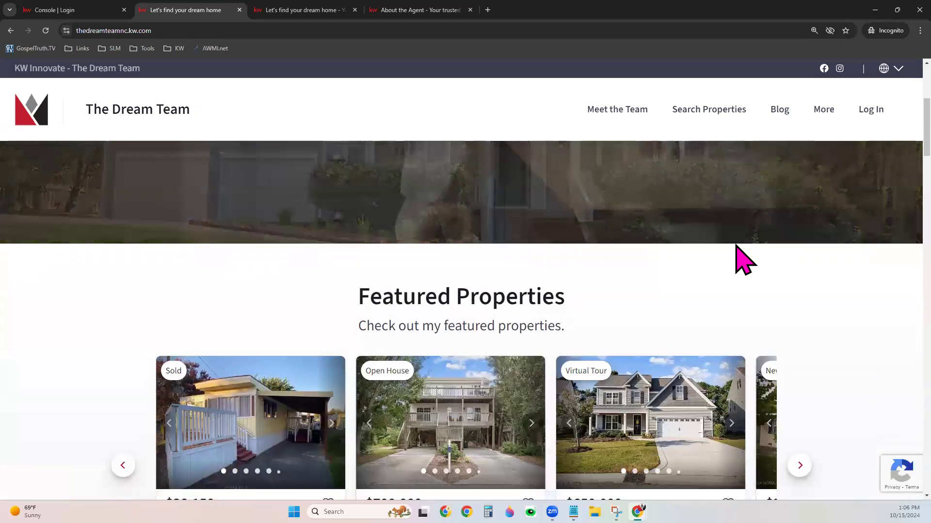
scroll(735, 245, down, 8)
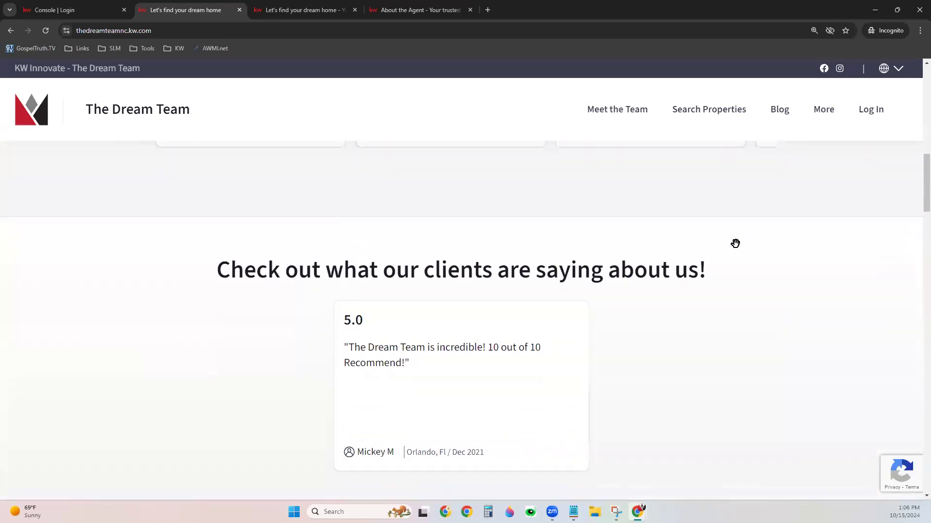
scroll(736, 243, down, 7)
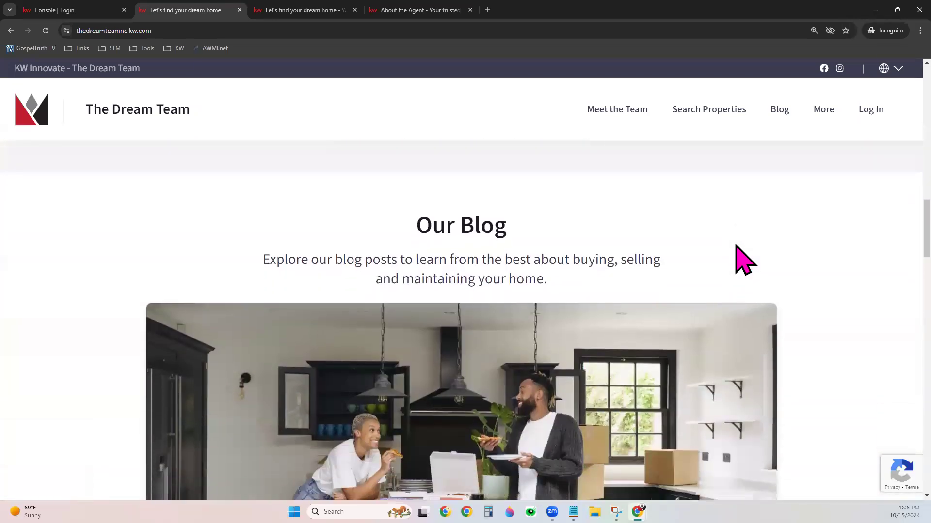
scroll(736, 245, down, 10)
scroll(736, 248, down, 6)
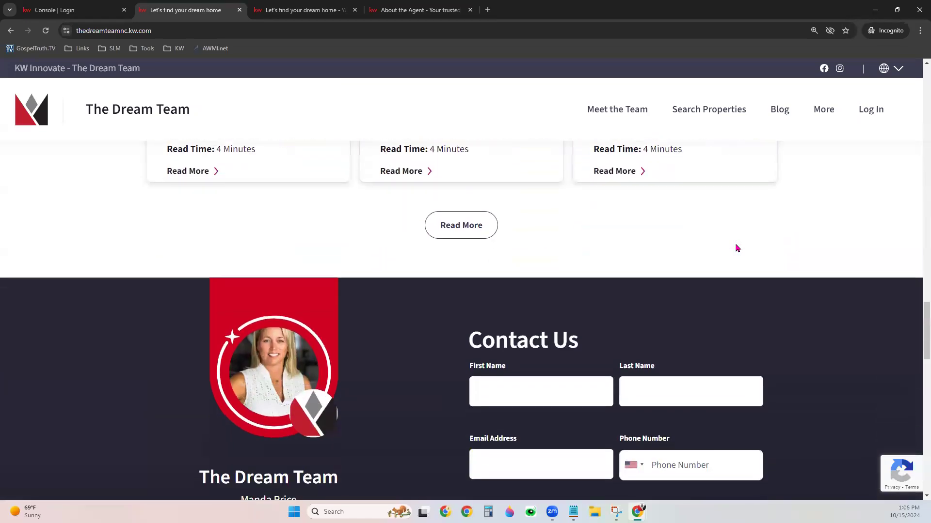
scroll(737, 248, down, 3)
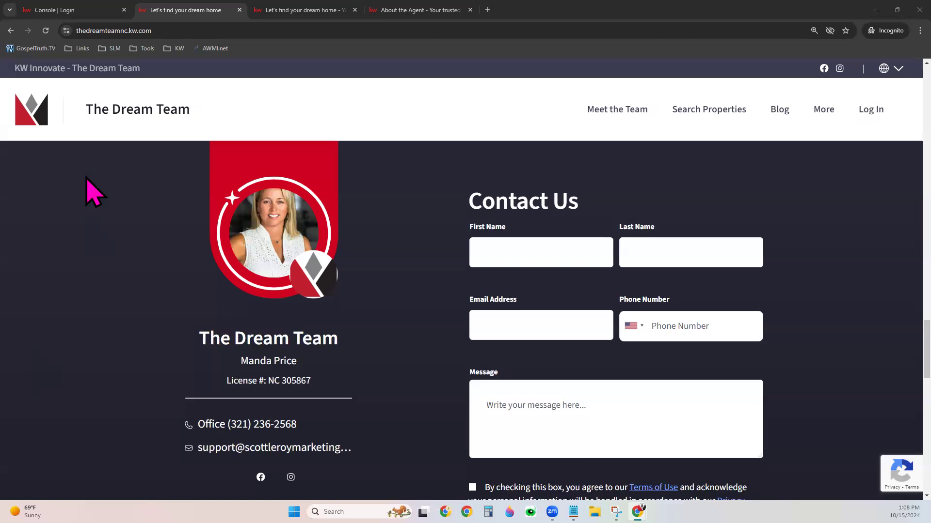
Sign in to the KW Command console and zoom the dashboard in one level.
click(65, 11)
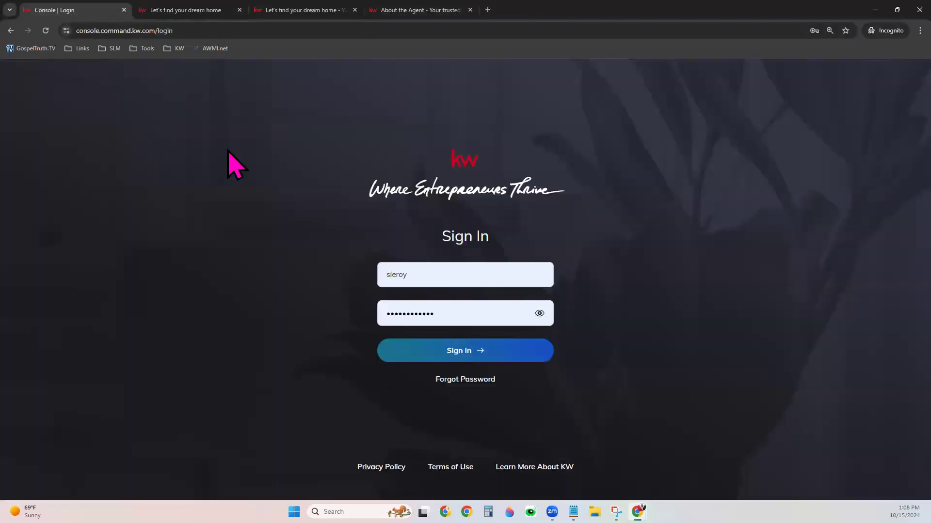
click(470, 349)
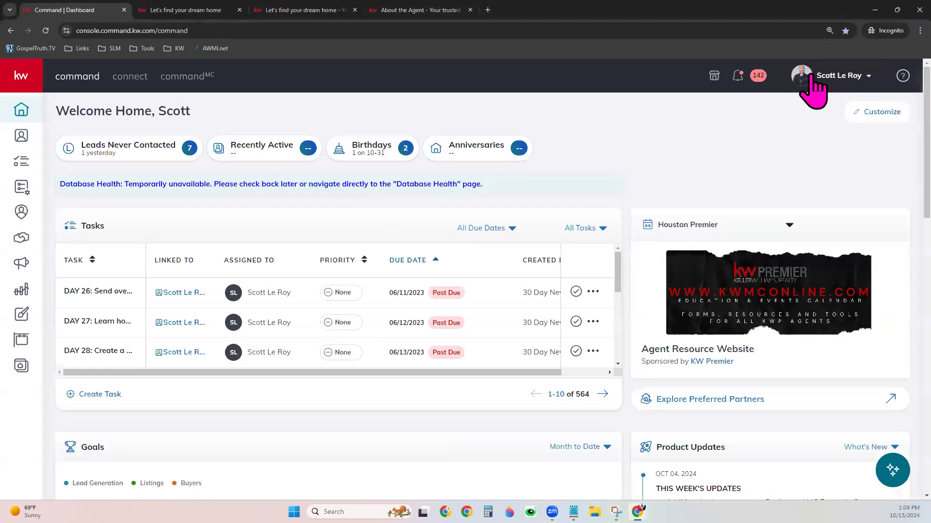
click(920, 30)
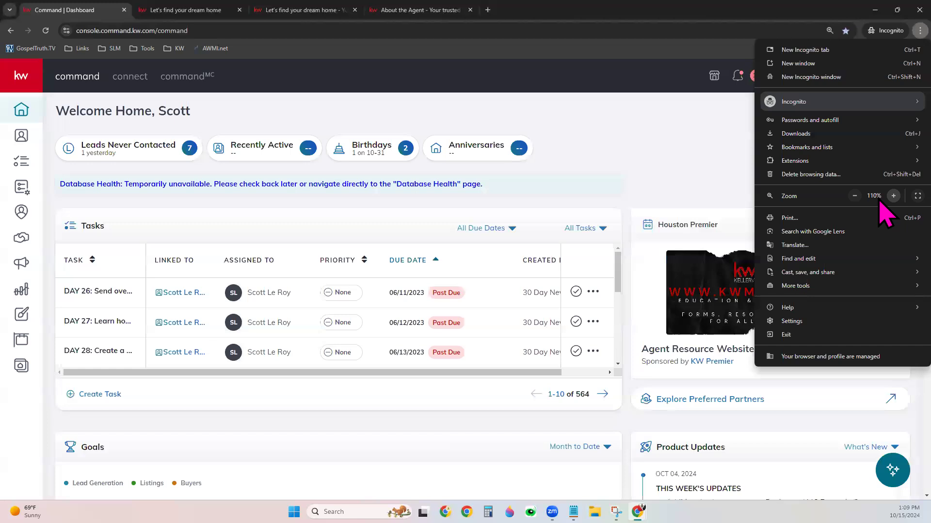
click(894, 196)
click(645, 167)
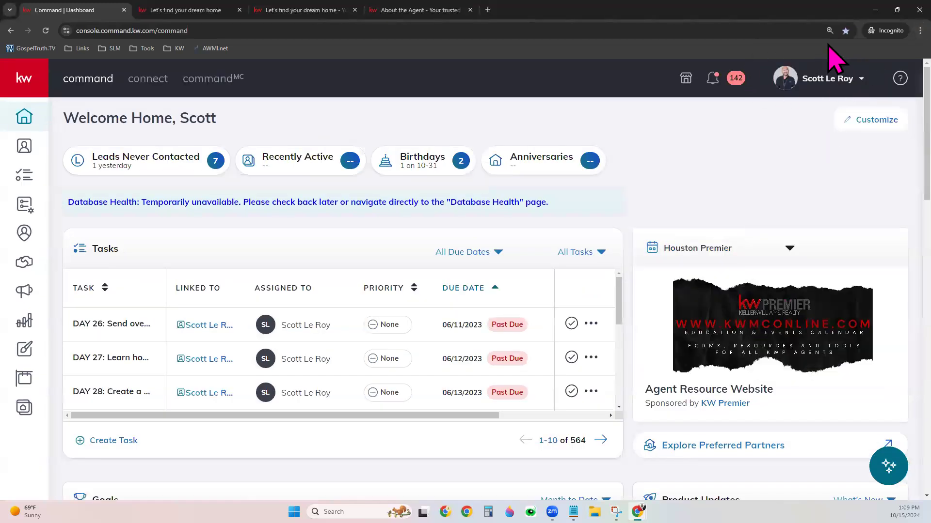
click(807, 79)
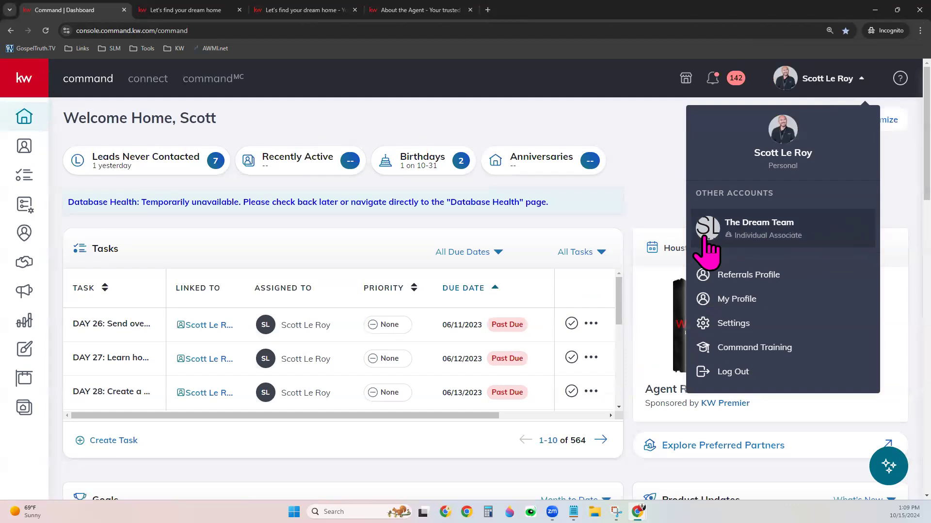
Choose The Dream Team under Other Accounts, then open Settings from the profile menu.
click(829, 251)
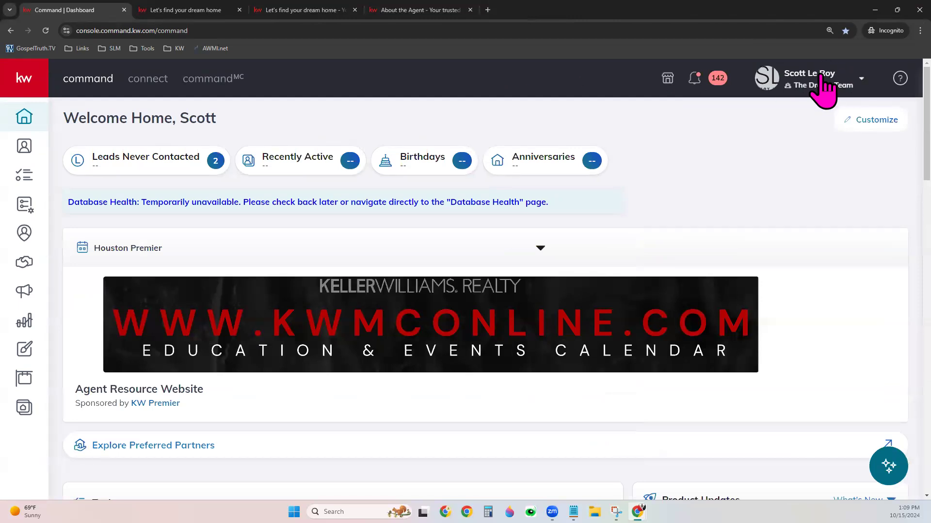
click(823, 89)
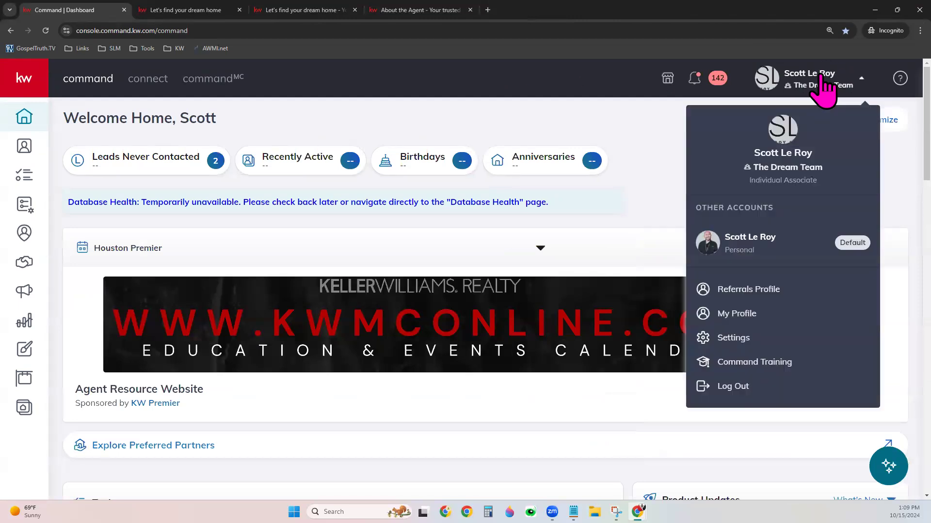
click(733, 339)
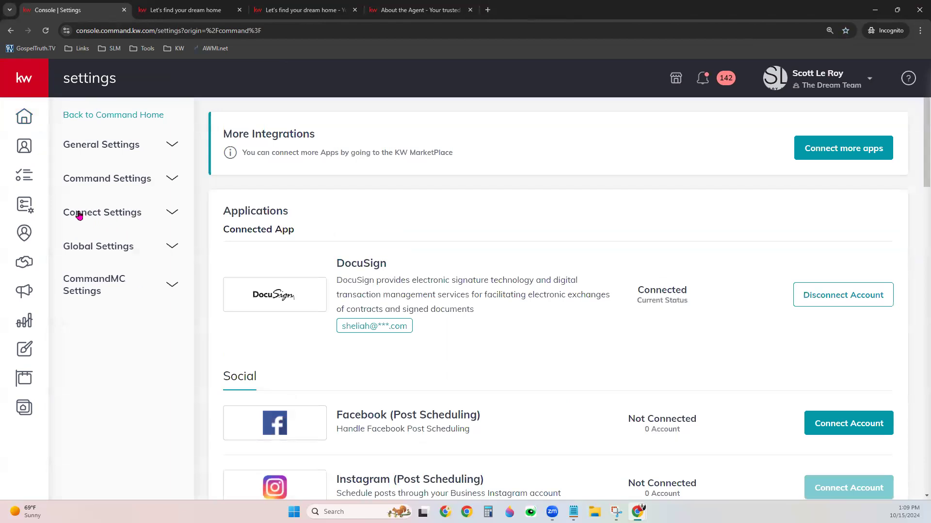
Expand Connect Settings, then maximize the 'M - Team Marketing Profile Set Up' slides window.
click(126, 214)
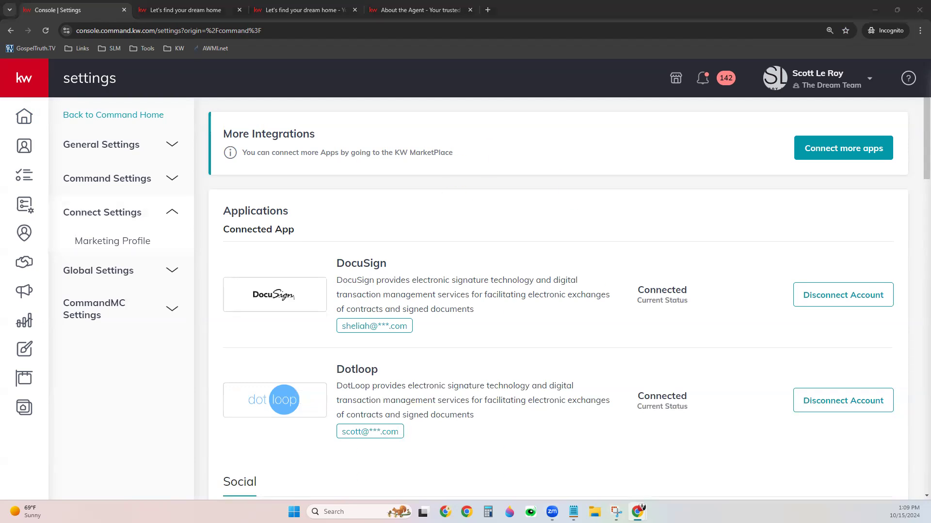
drag(436, 1, 436, 27)
click(809, 26)
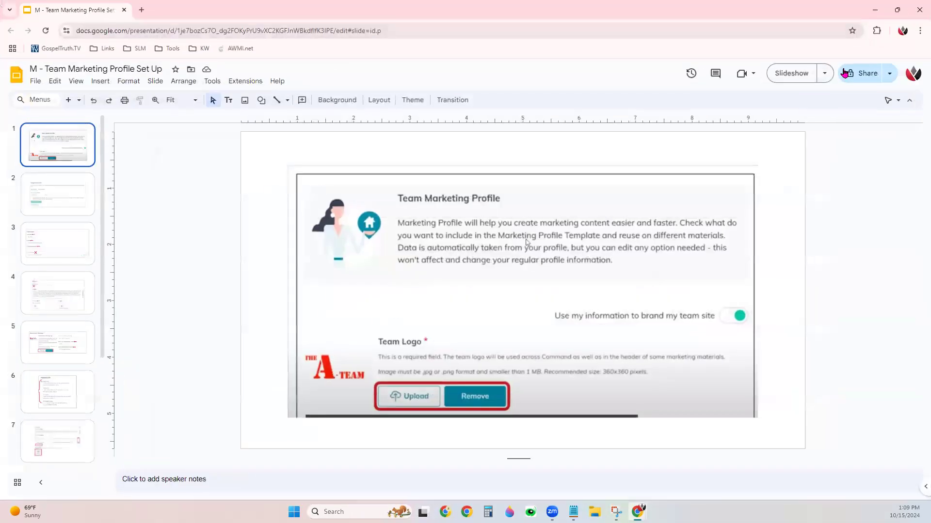
Present the setup deck full screen and advance to the Property Limits slide.
click(801, 73)
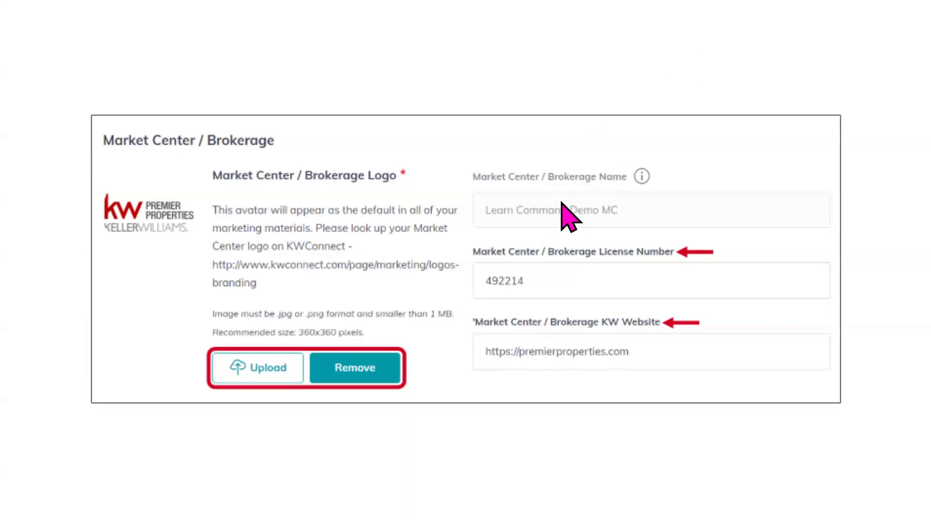
click(483, 331)
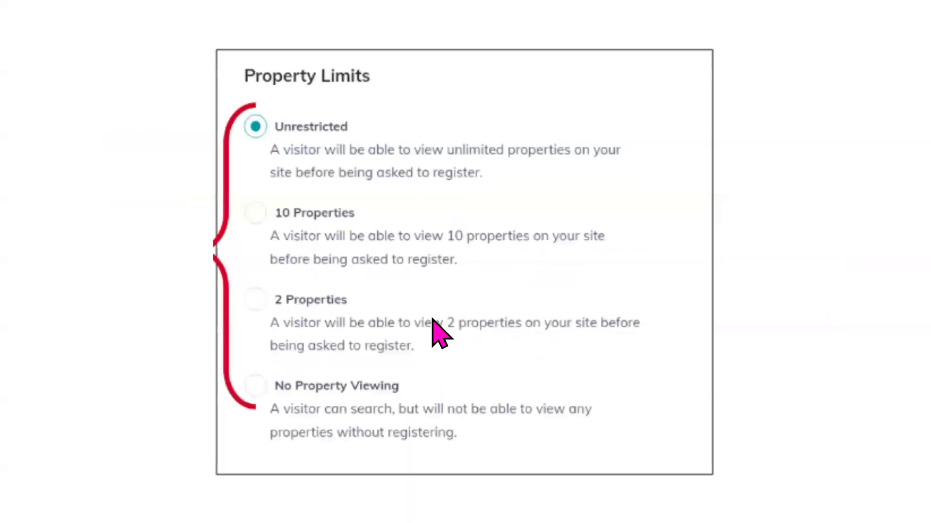
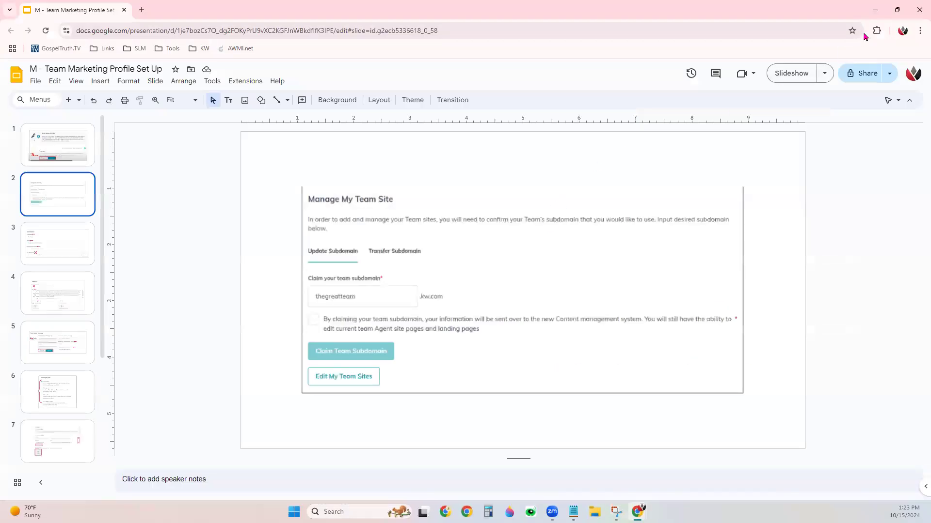
Minimize the Google Slides deck to return to the KW Command settings page.
click(874, 10)
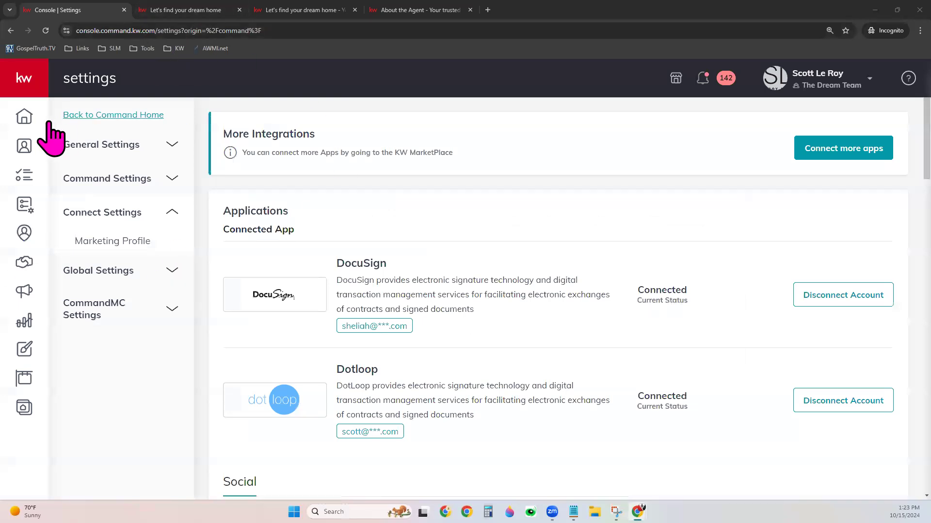
Go to the Command home dashboard, then into the Websites section.
click(16, 116)
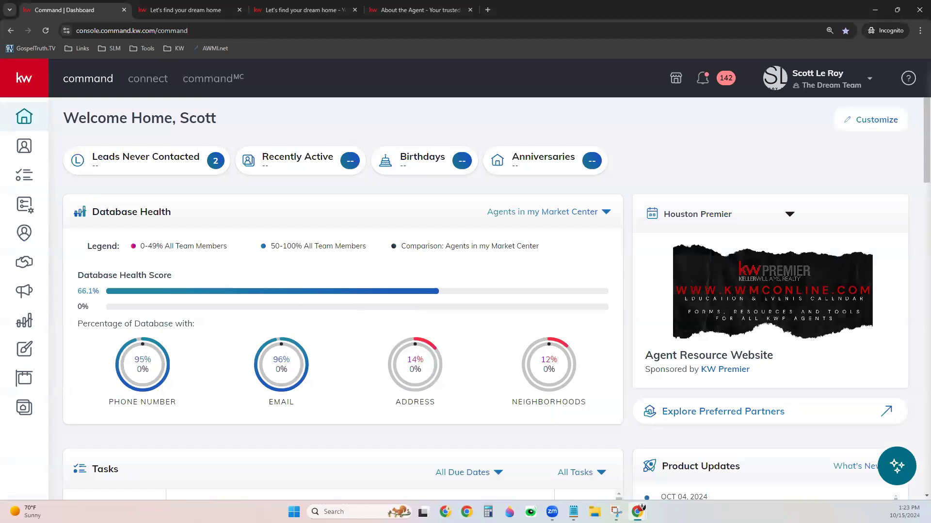
click(34, 408)
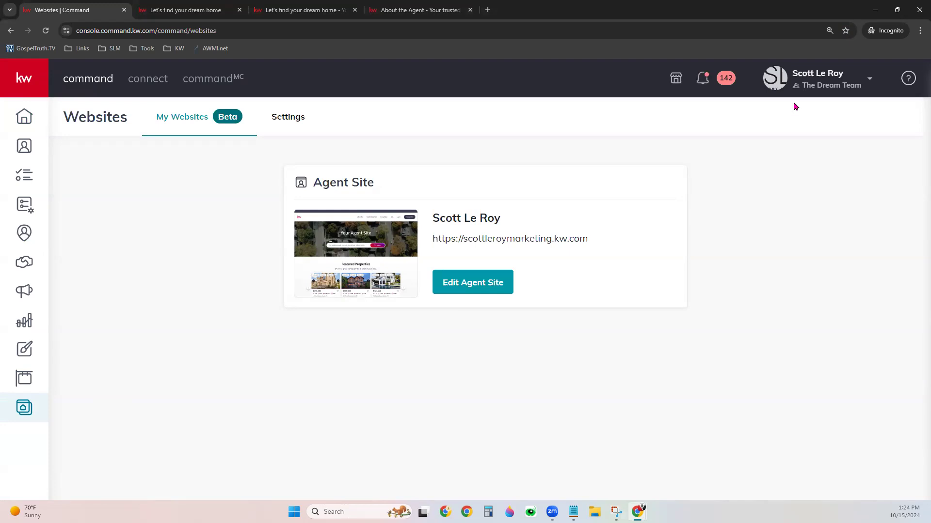
click(808, 82)
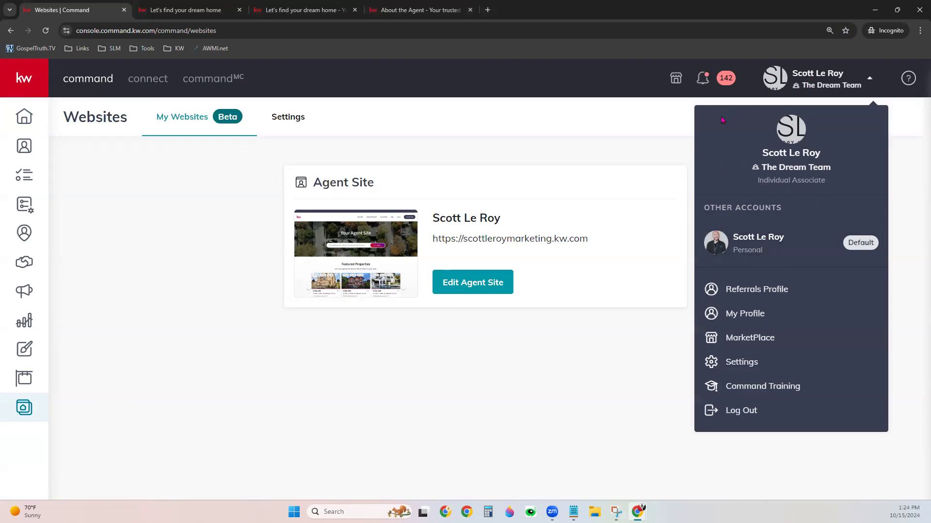
click(575, 135)
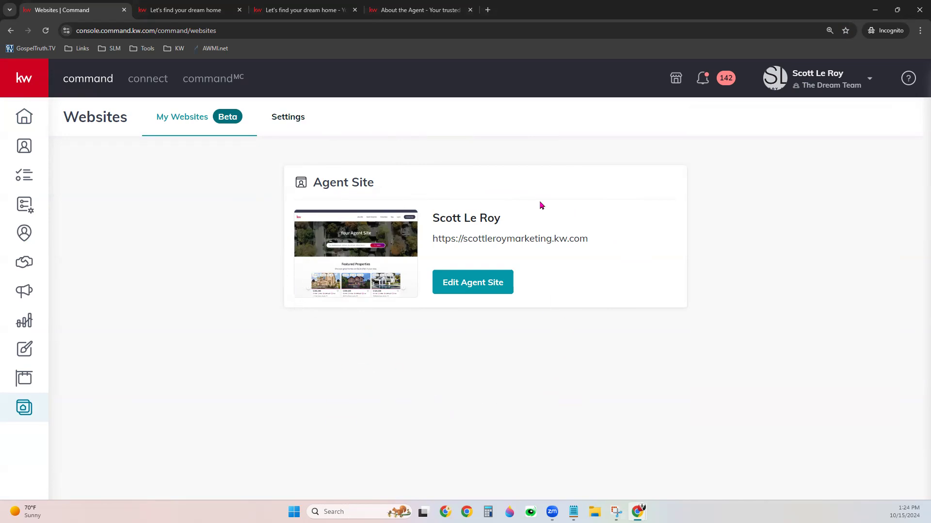
drag(313, 184, 376, 187)
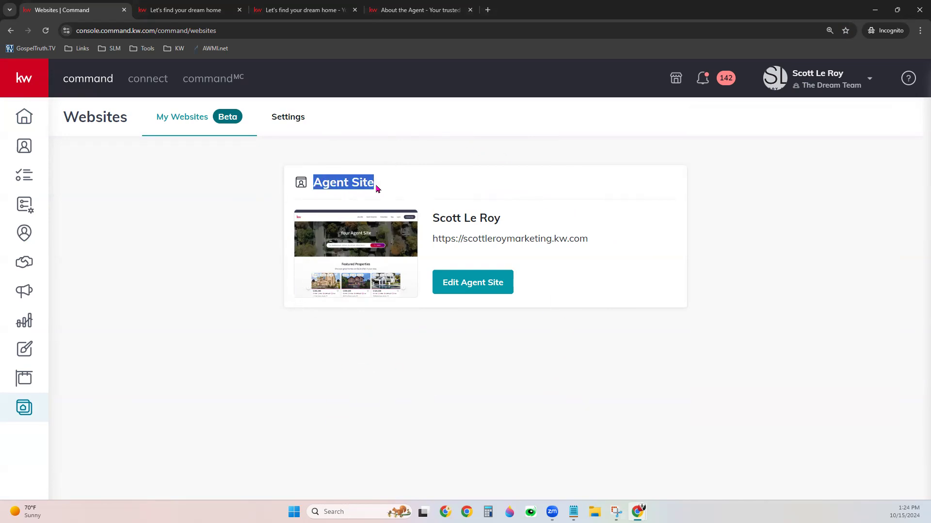
click(399, 375)
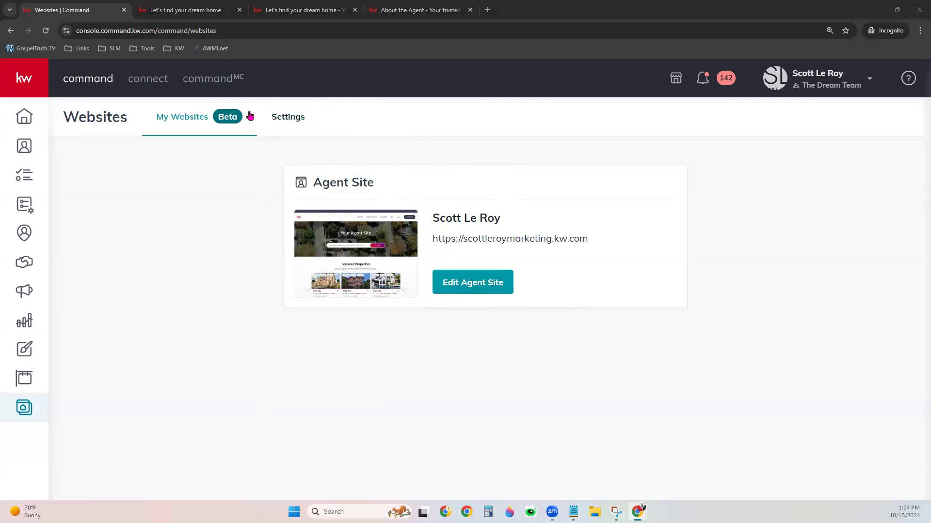
Show the Websites Settings down to App URL Settings and the Team Referral Links table.
click(305, 119)
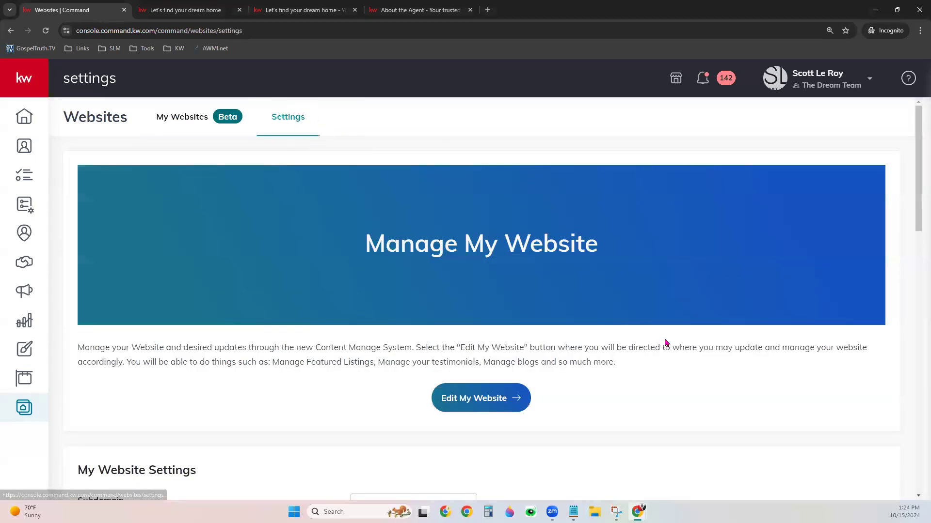
scroll(670, 338, down, 5)
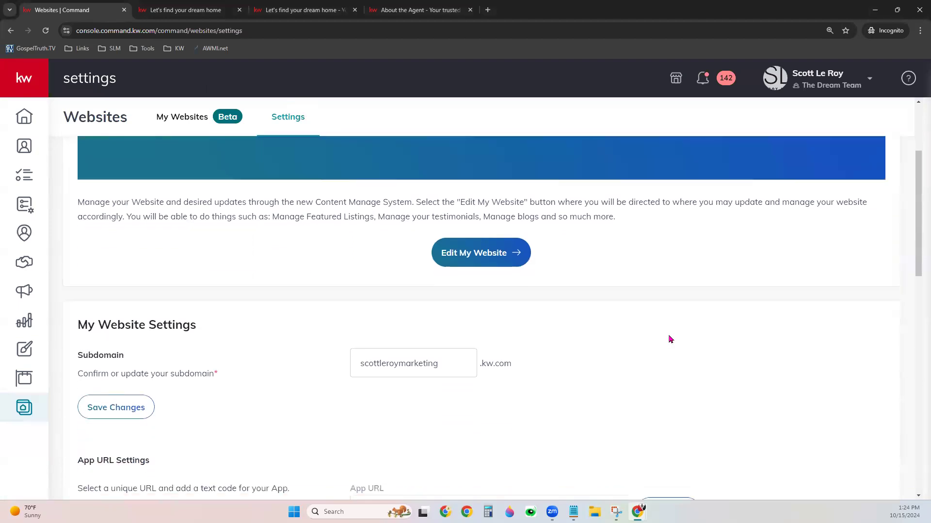
scroll(670, 339, down, 2)
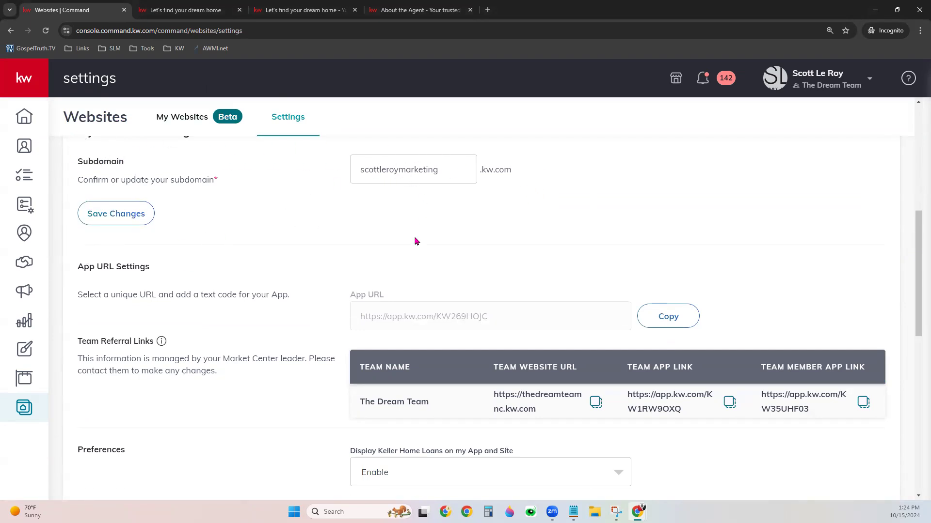
scroll(409, 254, down, 1)
scroll(408, 254, down, 1)
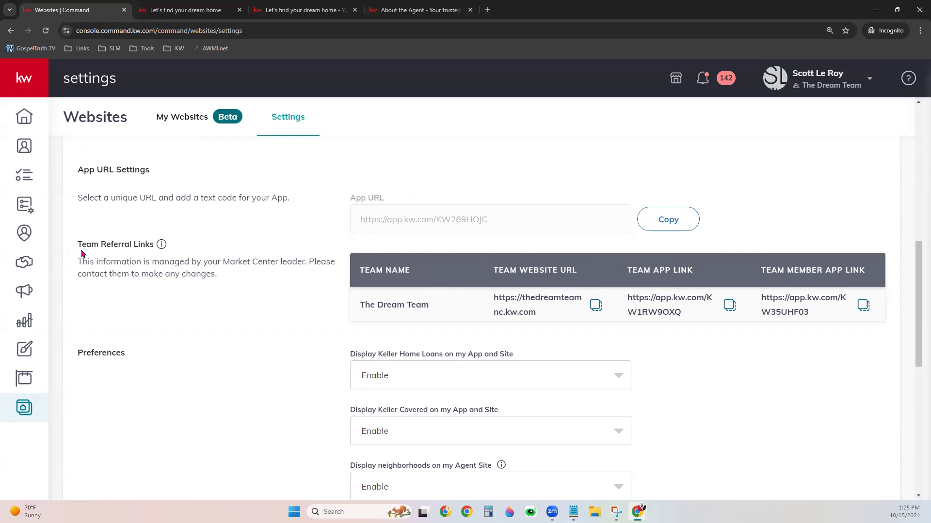
drag(80, 255, 156, 256)
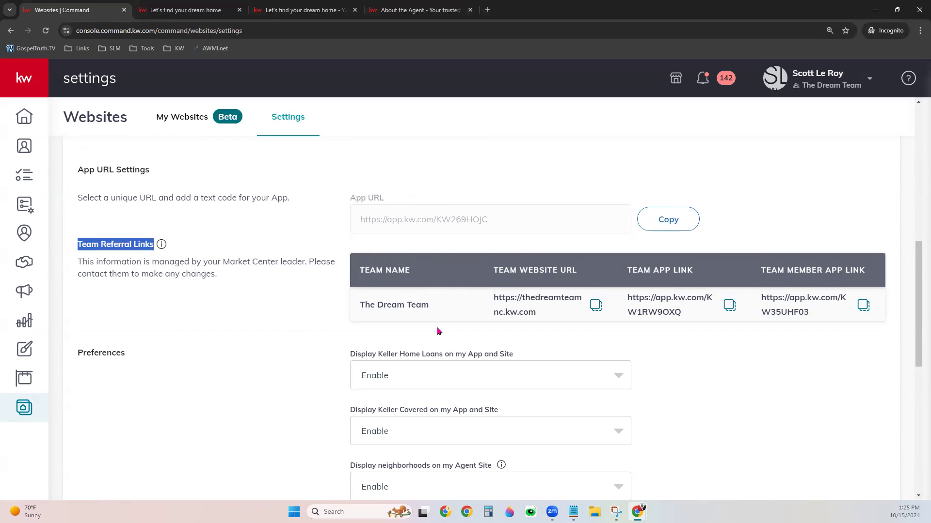
click(673, 342)
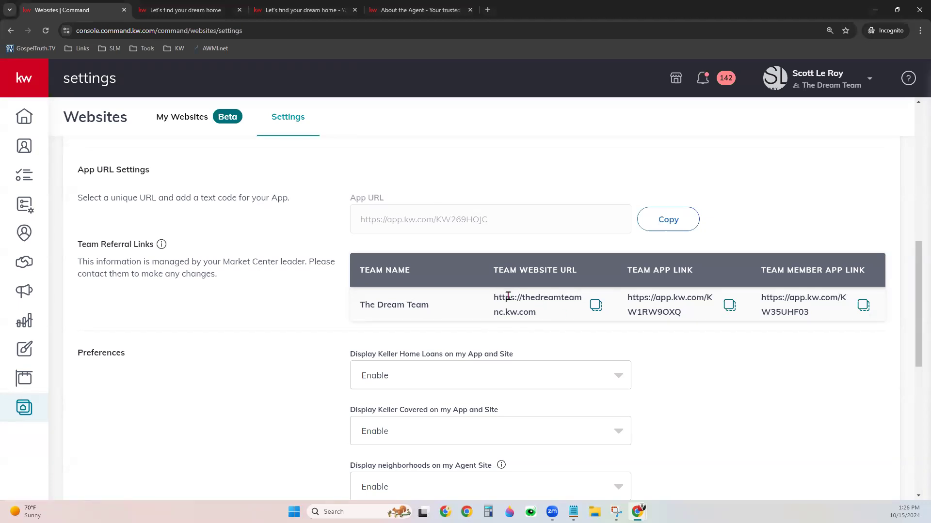
drag(493, 299, 543, 318)
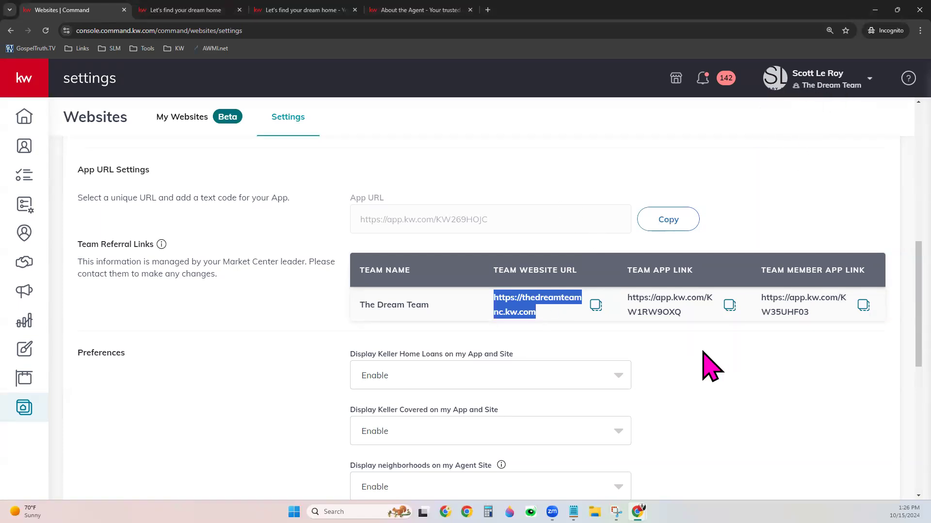
click(652, 358)
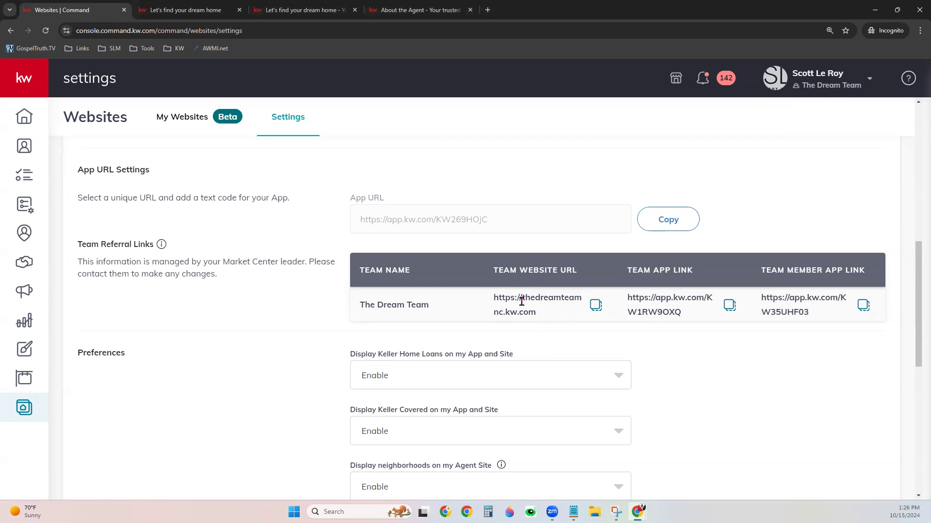
drag(522, 302, 577, 299)
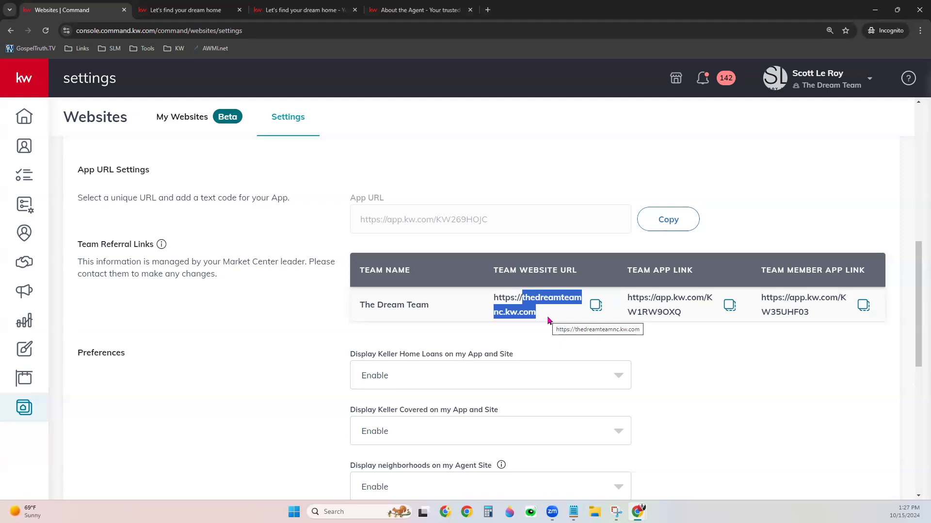
click(663, 353)
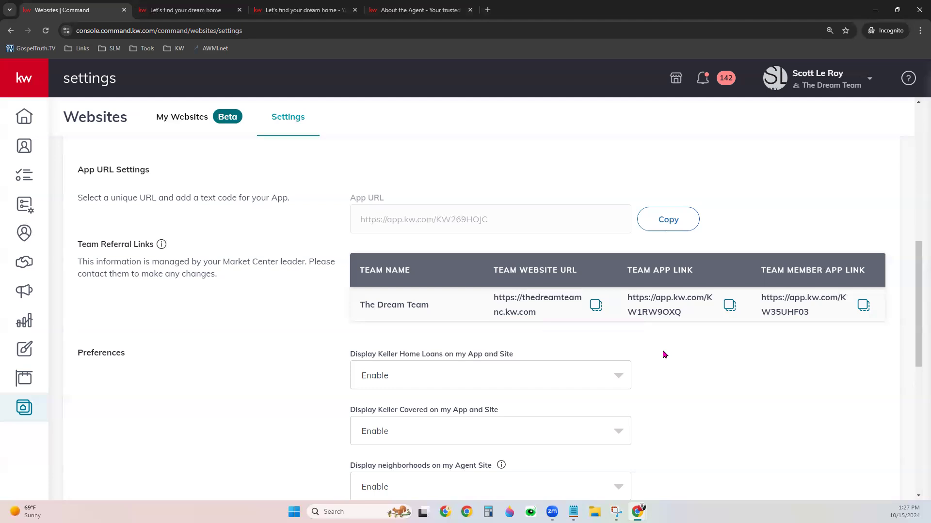
scroll(663, 354, down, 3)
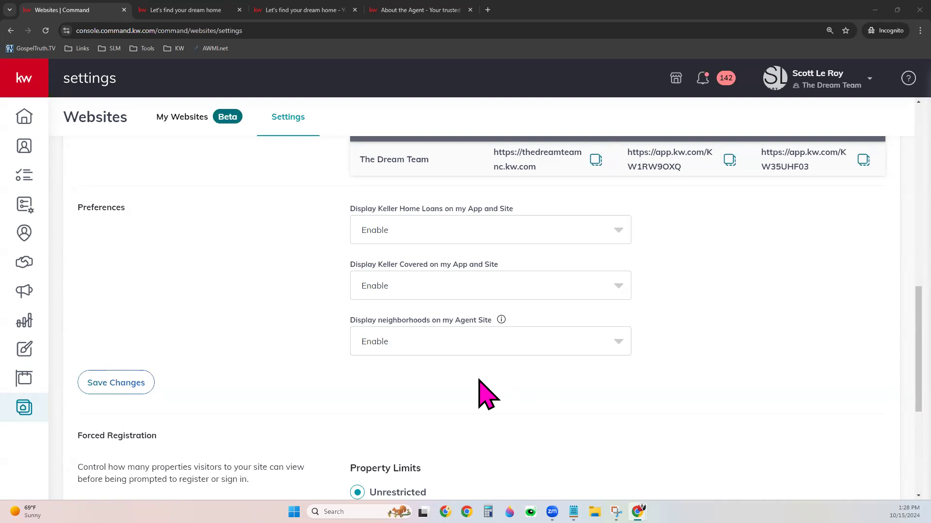
scroll(486, 393, down, 5)
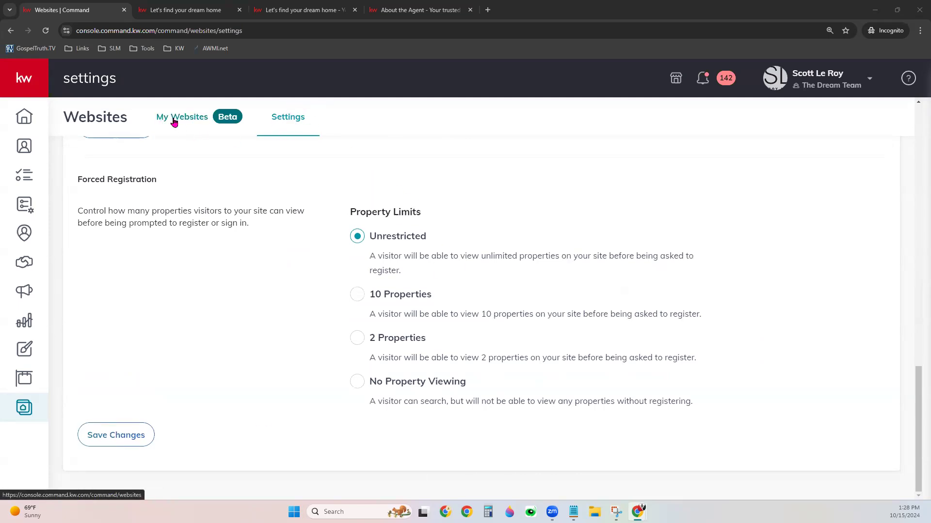
Return to My Websites and start editing the personal Agent Site.
click(197, 118)
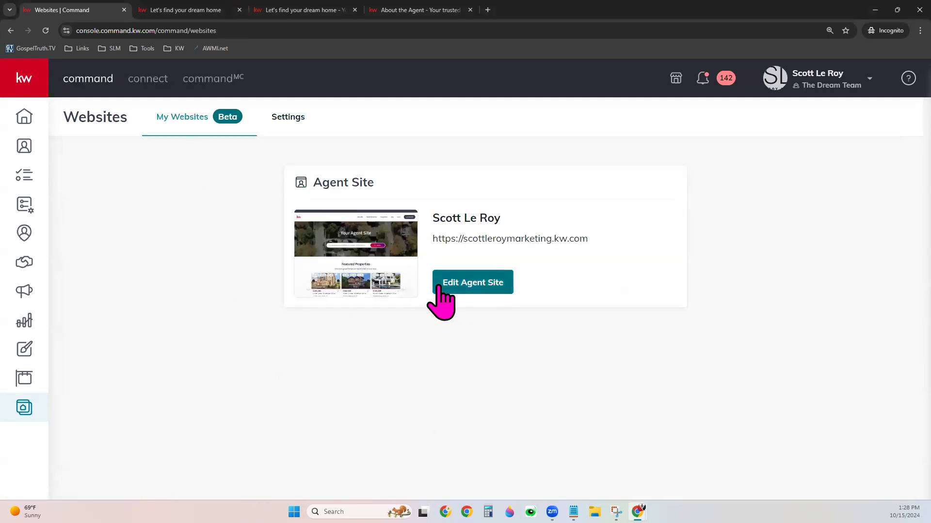
click(492, 290)
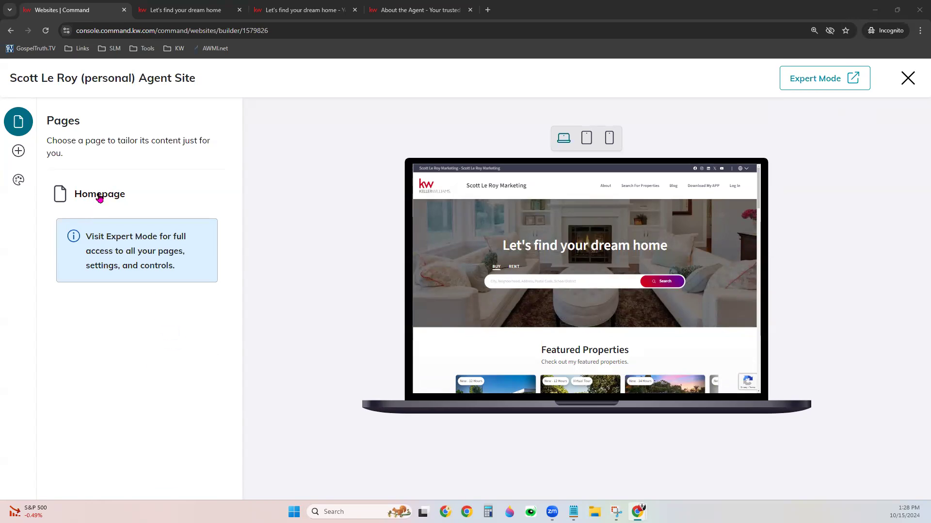
On the Homepage, move the living-room photo into the first Banner Image slot.
click(99, 196)
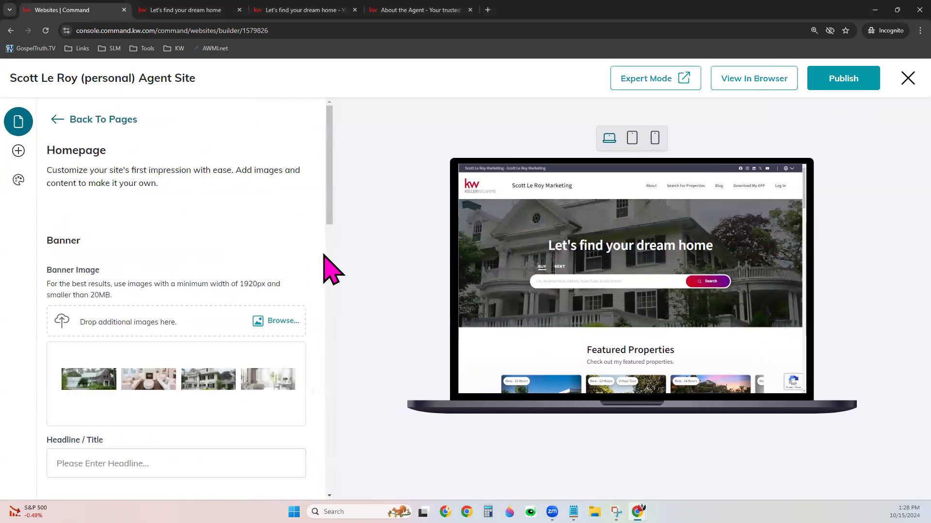
scroll(318, 266, down, 2)
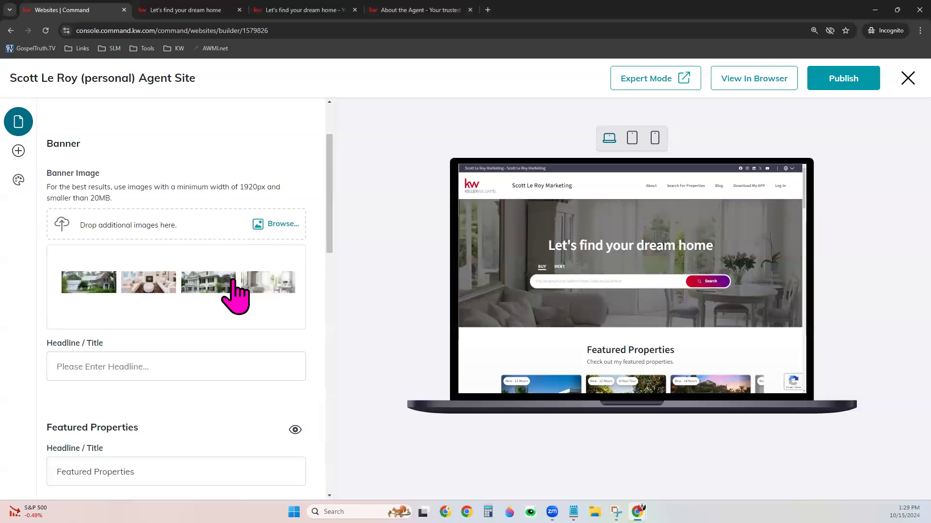
mouse_move(212, 294)
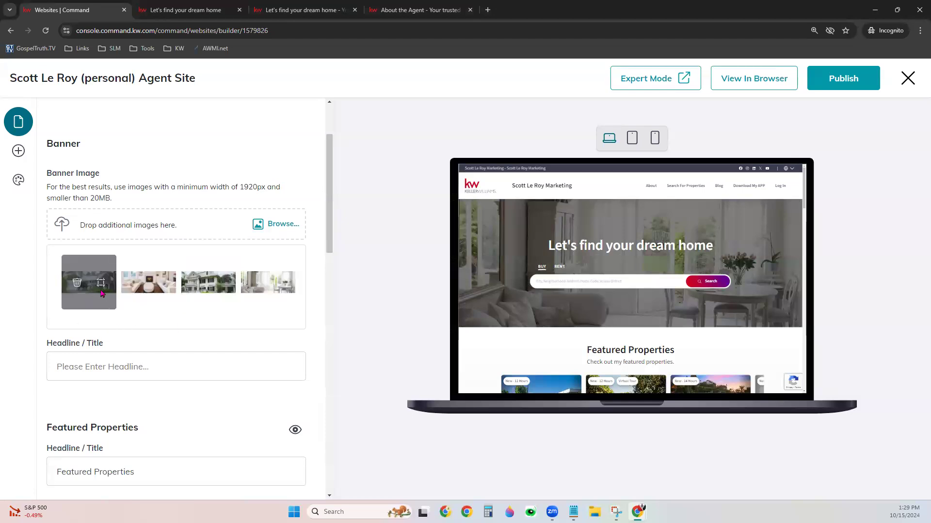
mouse_move(97, 284)
drag(86, 263, 148, 286)
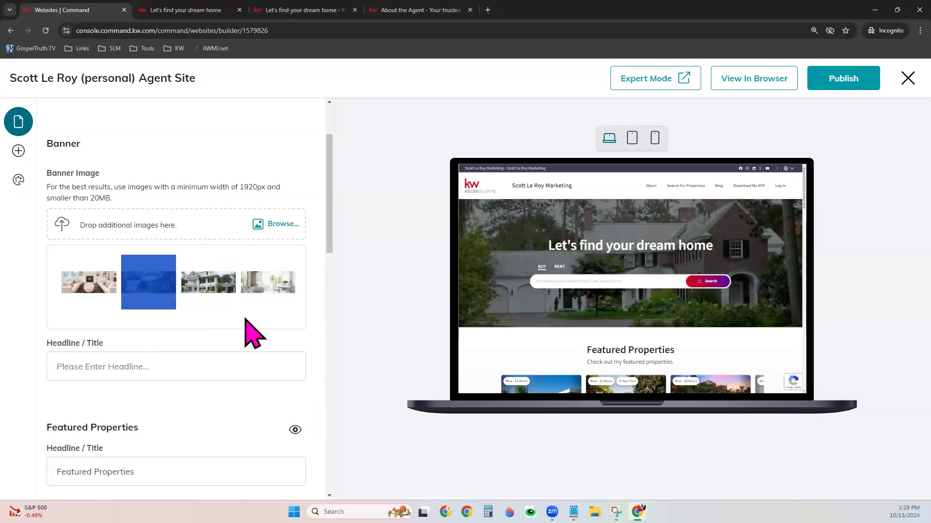
scroll(238, 402, down, 1)
scroll(238, 402, down, 2)
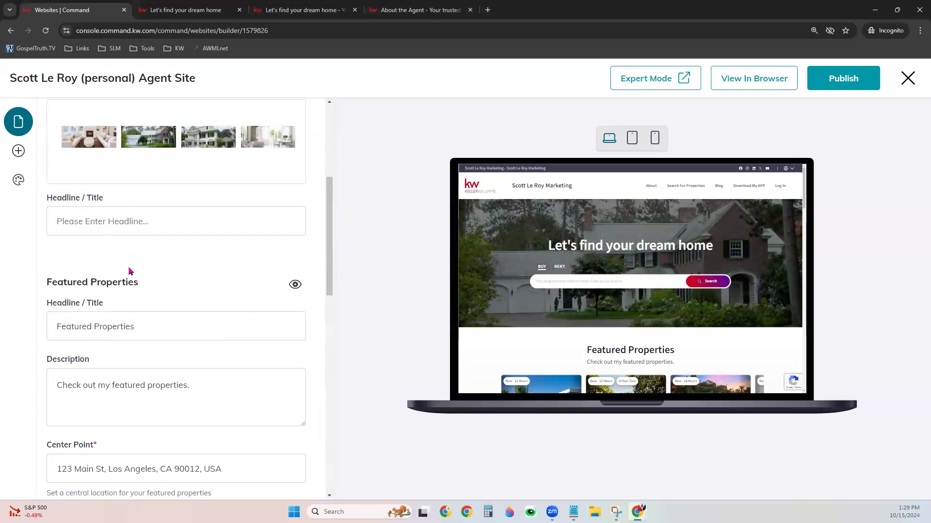
scroll(130, 270, down, 2)
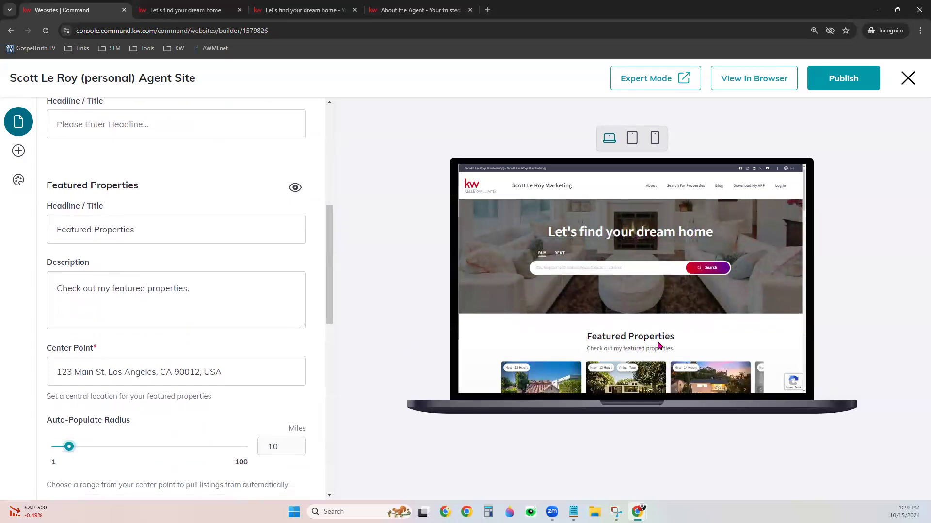
scroll(660, 346, down, 3)
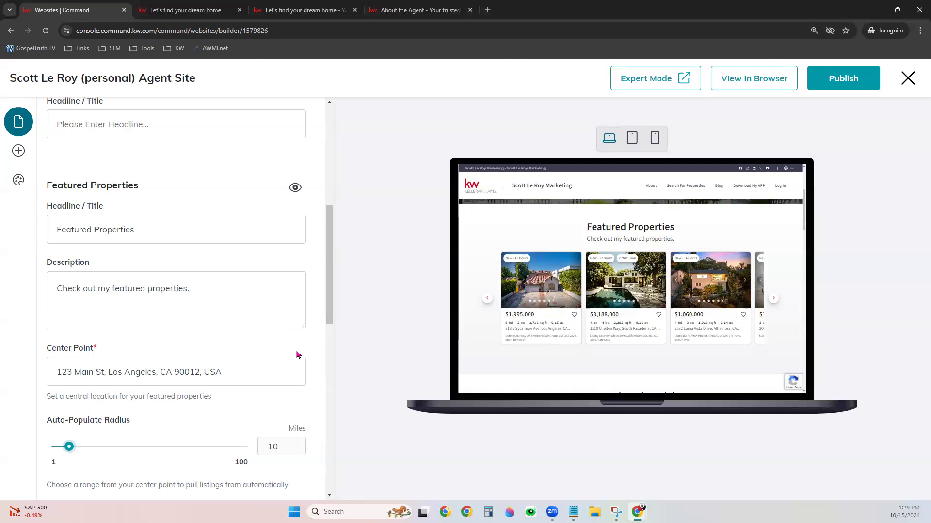
Make Featured Properties visible again and select its Headline and Description fields.
scroll(314, 351, down, 1)
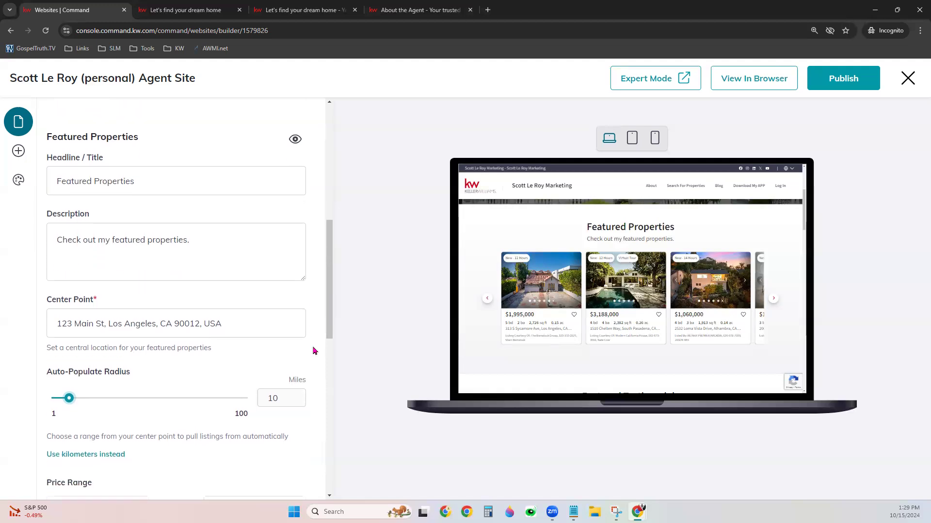
click(294, 140)
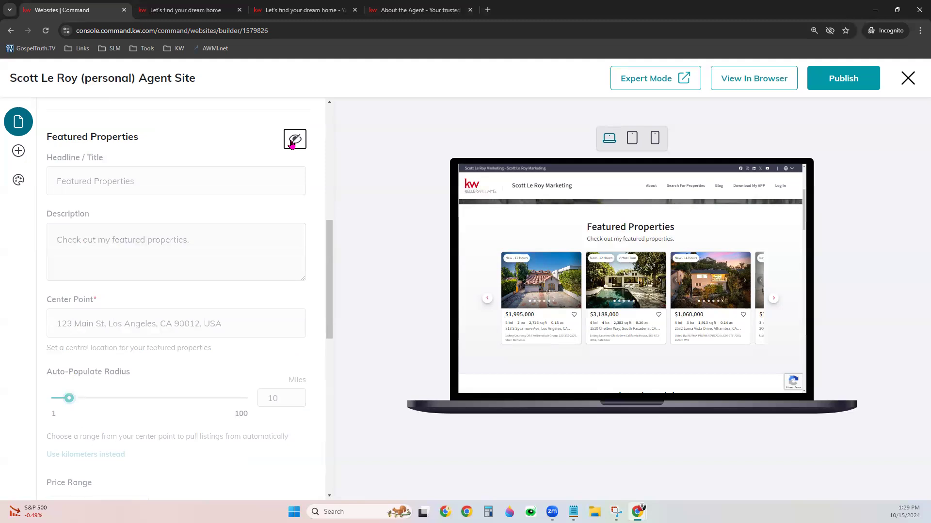
click(293, 143)
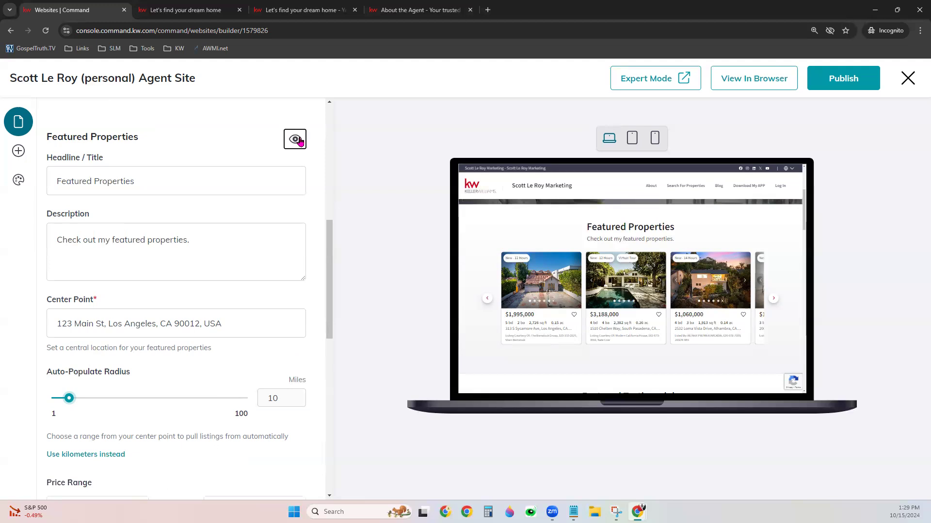
click(66, 180)
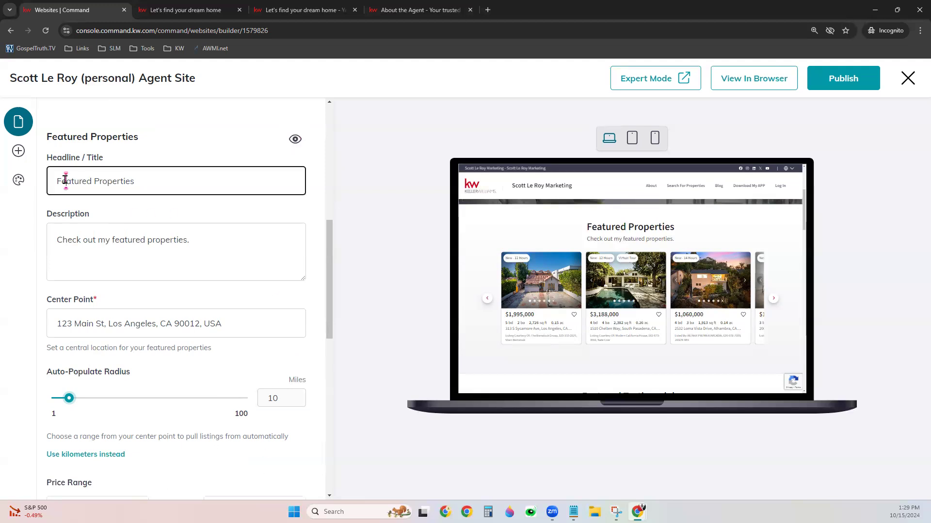
click(89, 249)
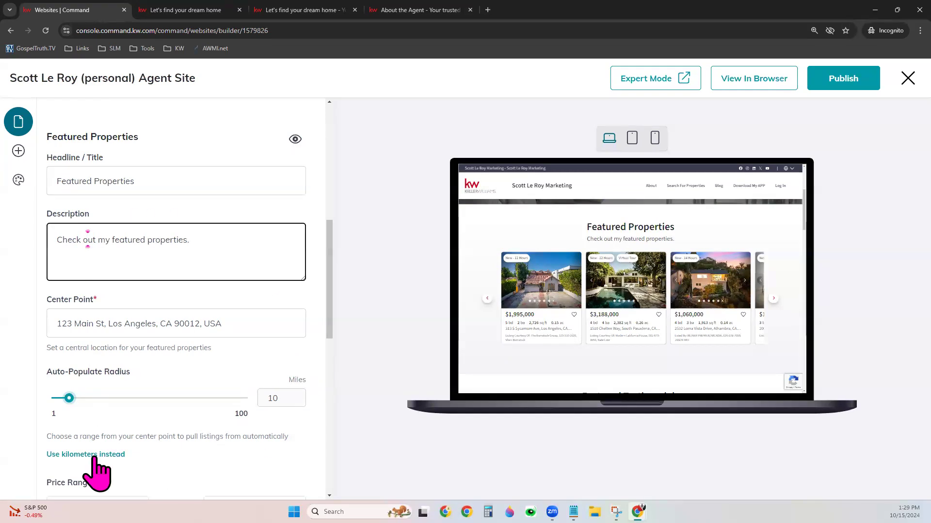
Shrink the Featured Properties auto-populate radius from 10 to 8 miles.
scroll(98, 436, down, 1)
scroll(98, 438, down, 1)
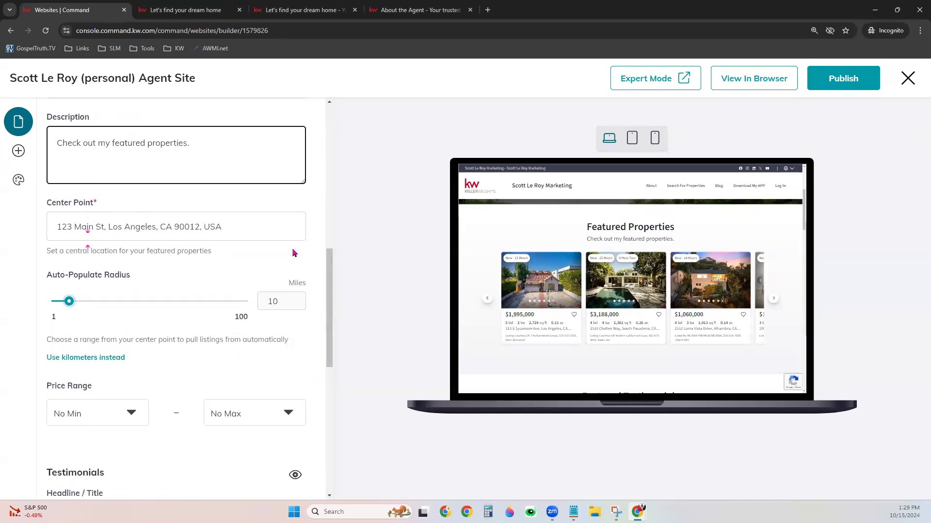
scroll(298, 247, down, 1)
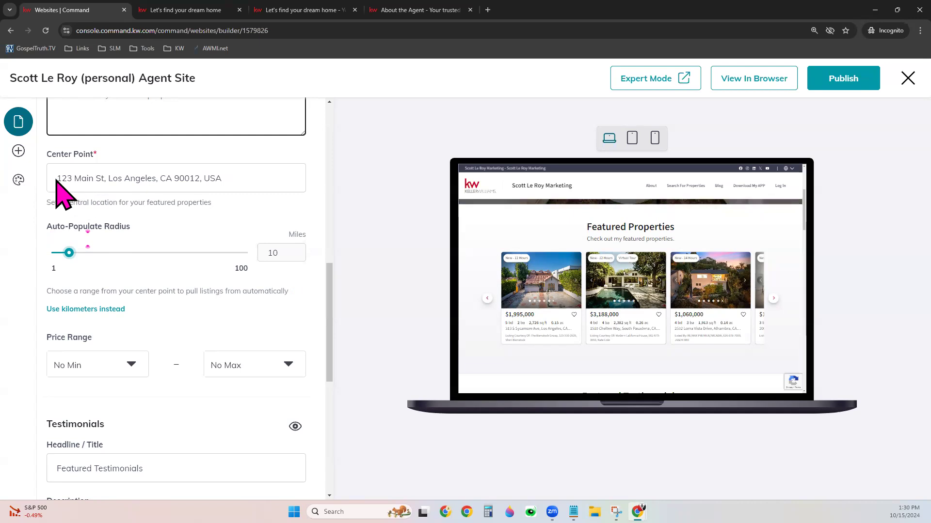
click(233, 182)
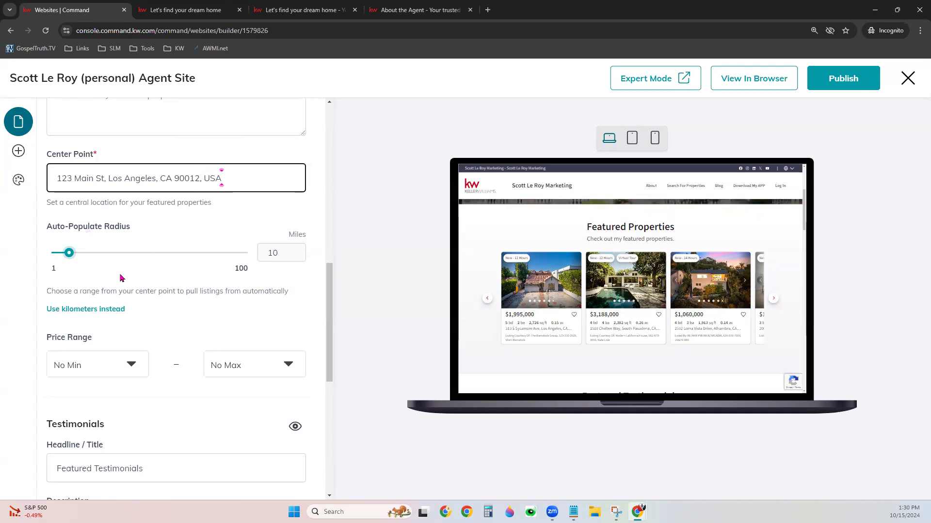
mouse_move(69, 252)
mouse_down()
mouse_move(150, 252)
mouse_move(65, 252)
mouse_up()
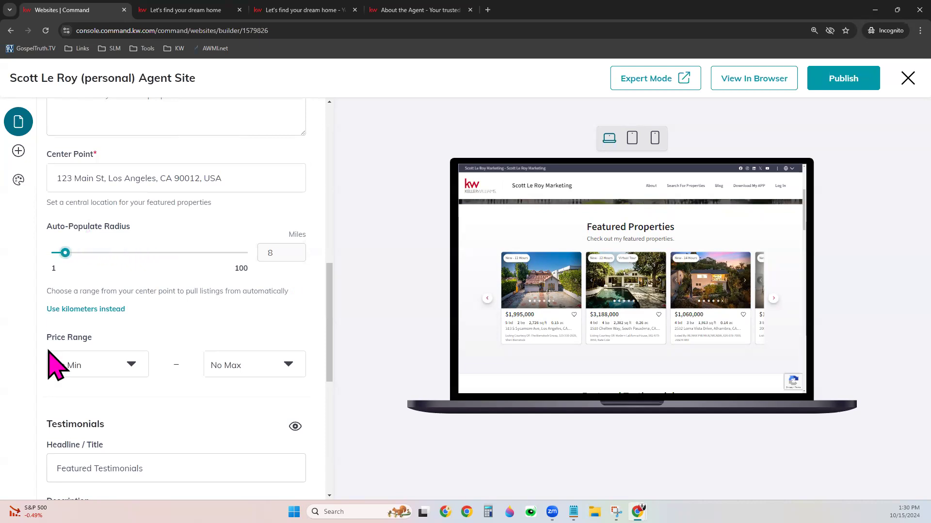
Check the price range dropdowns, keeping No Min and No Max.
scroll(196, 330, down, 2)
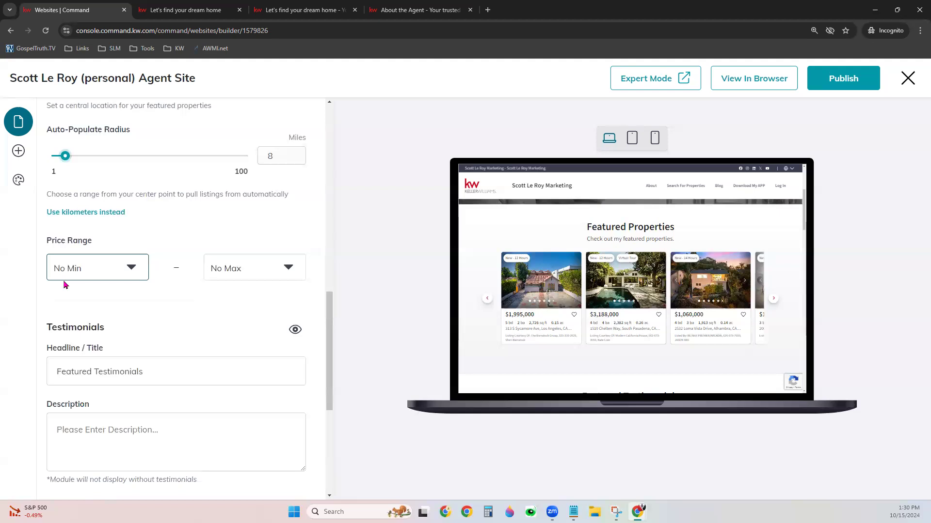
click(66, 275)
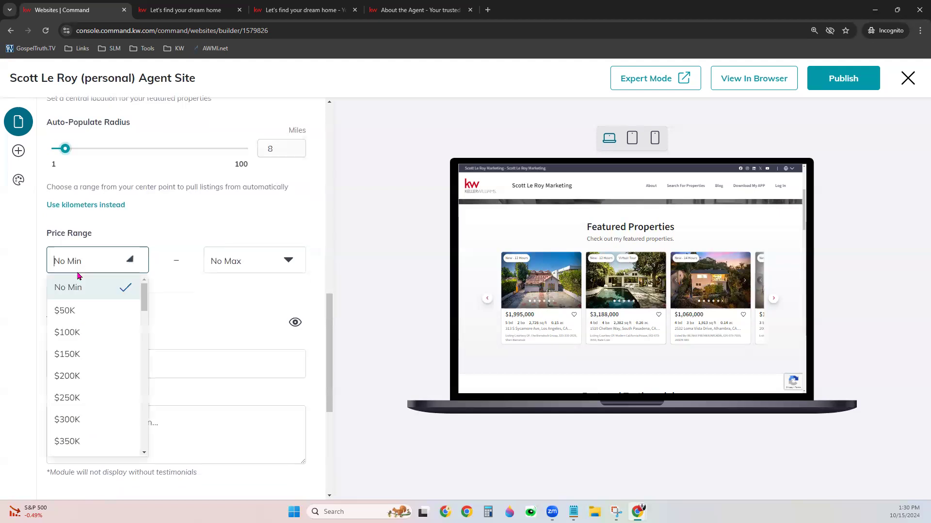
click(282, 266)
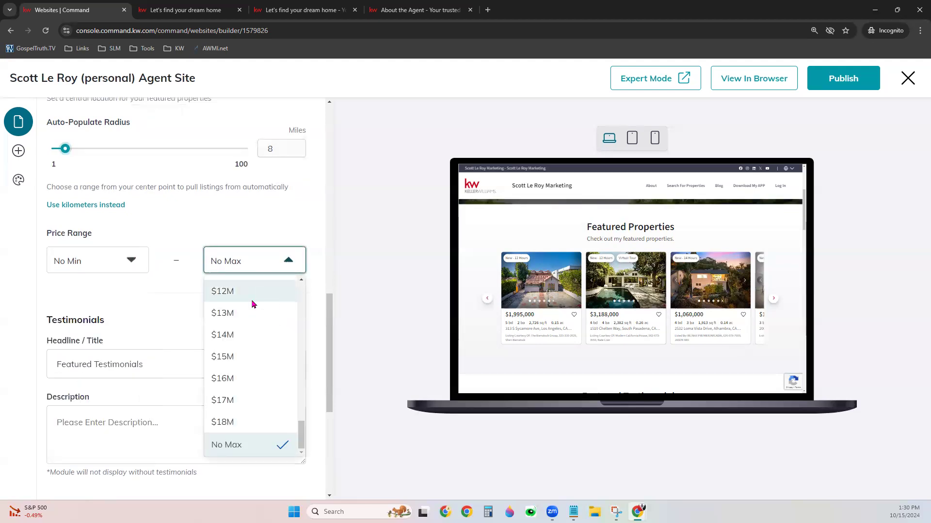
click(187, 303)
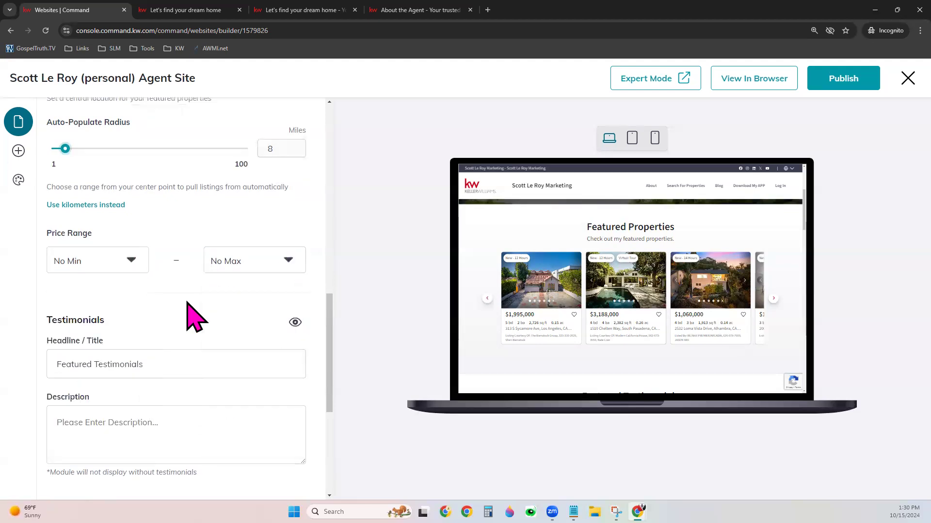
Toggle the Testimonials module's visibility off and back on.
scroll(253, 349, down, 3)
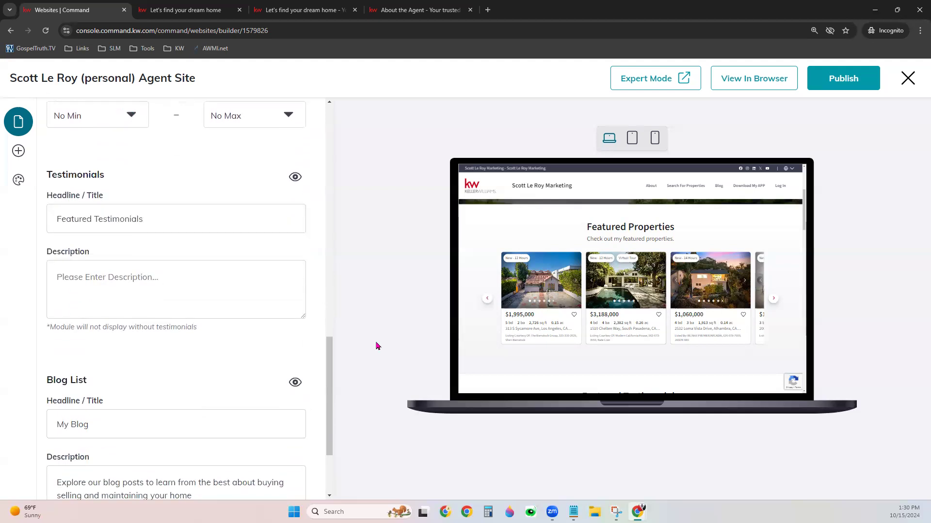
scroll(682, 323, down, 3)
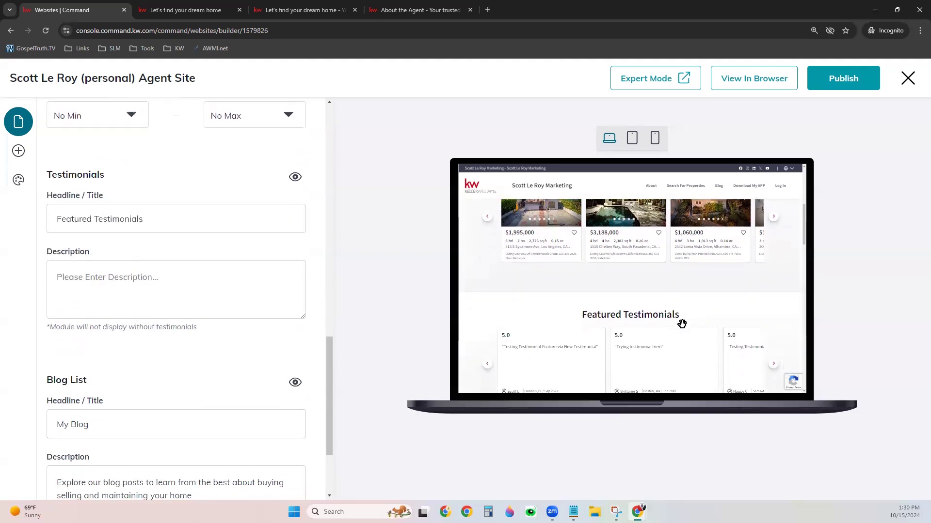
scroll(682, 323, down, 2)
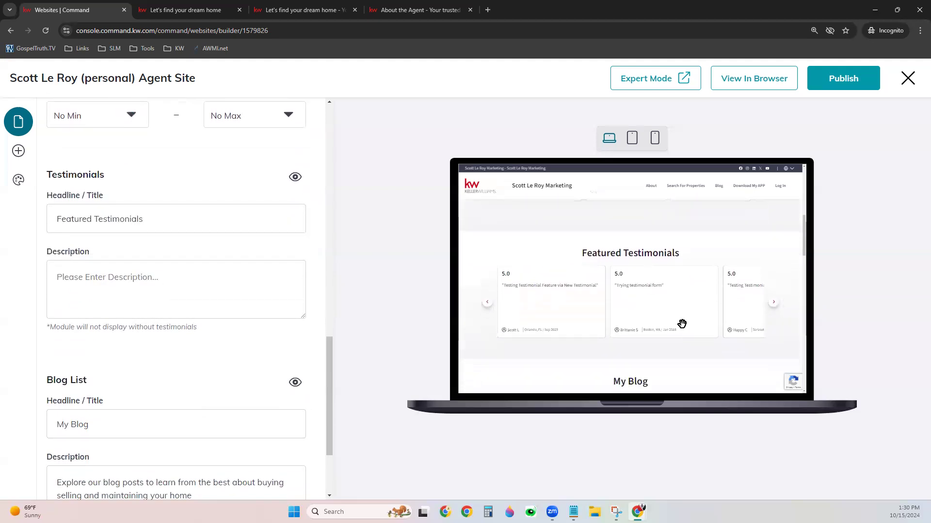
click(295, 178)
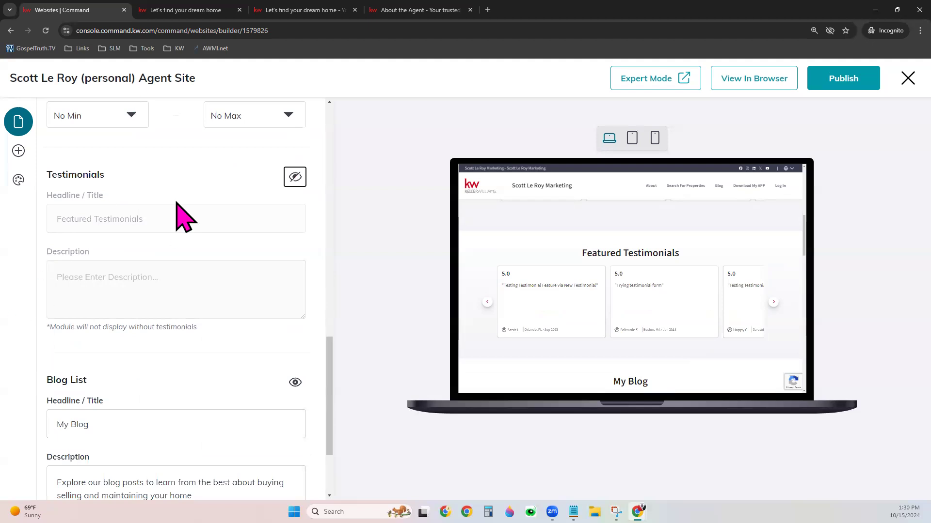
click(294, 176)
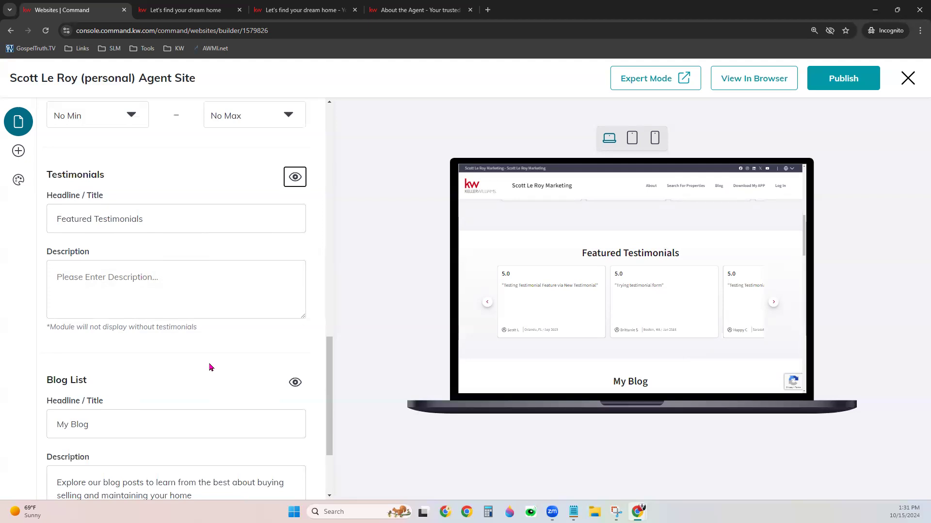
Review the 'My Blog' Blog List headline and description fields.
scroll(211, 367, down, 3)
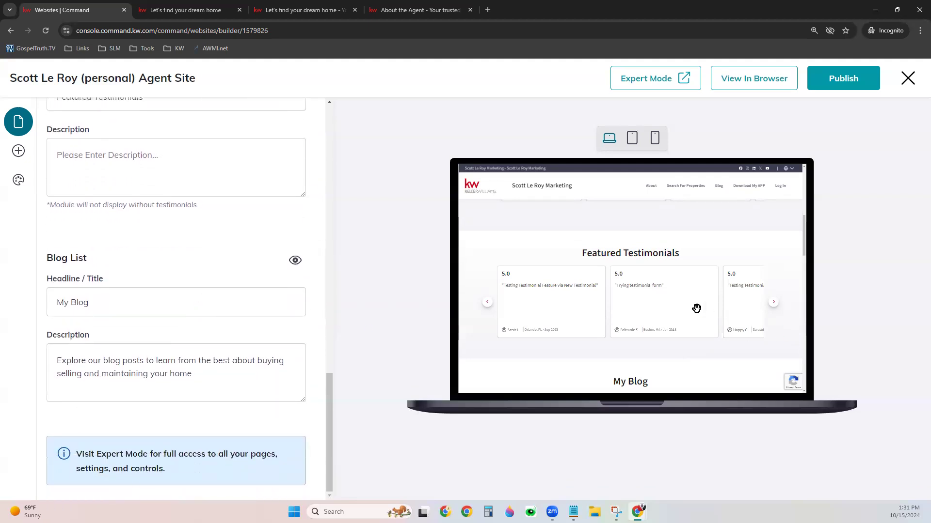
scroll(697, 309, down, 5)
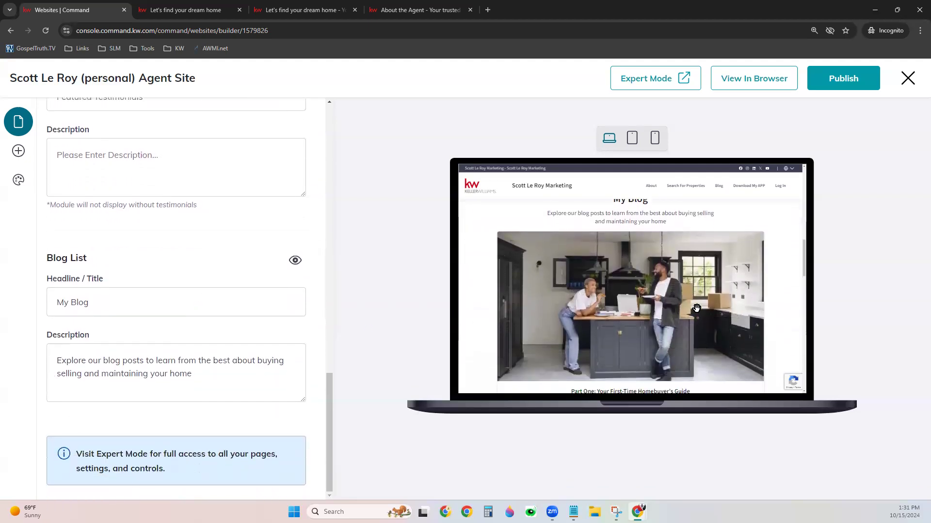
scroll(696, 310, up, 1)
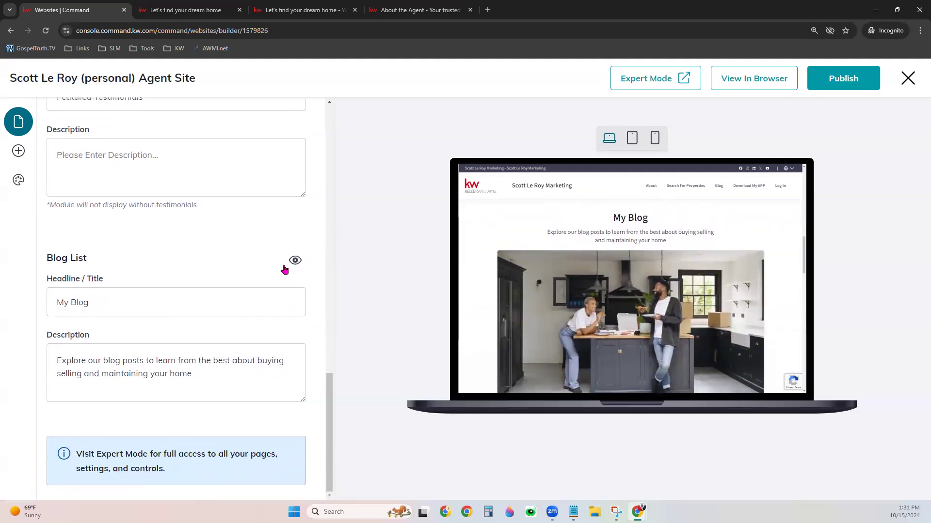
click(87, 291)
click(158, 376)
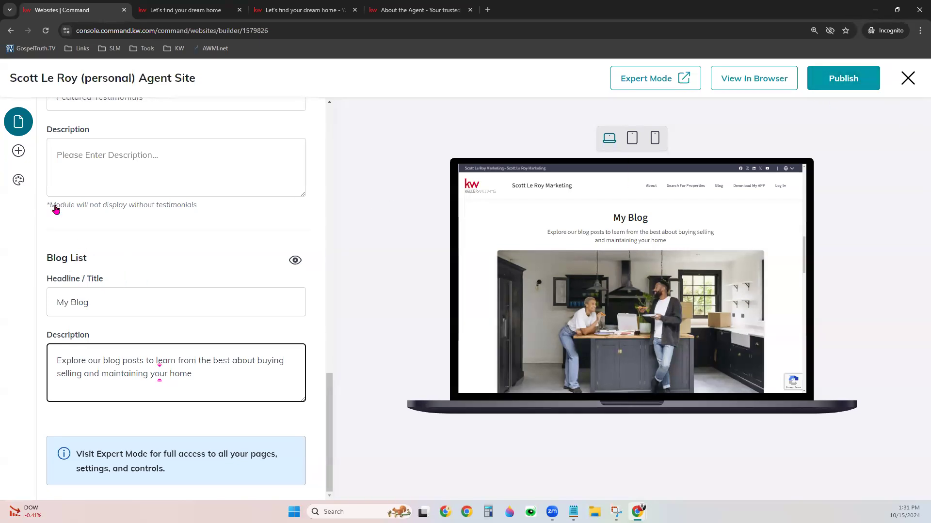
Preview KW Red Dark, Slate Dark, Pewter Light and Carbon Dark, then publish with KW Theme Default.
click(18, 180)
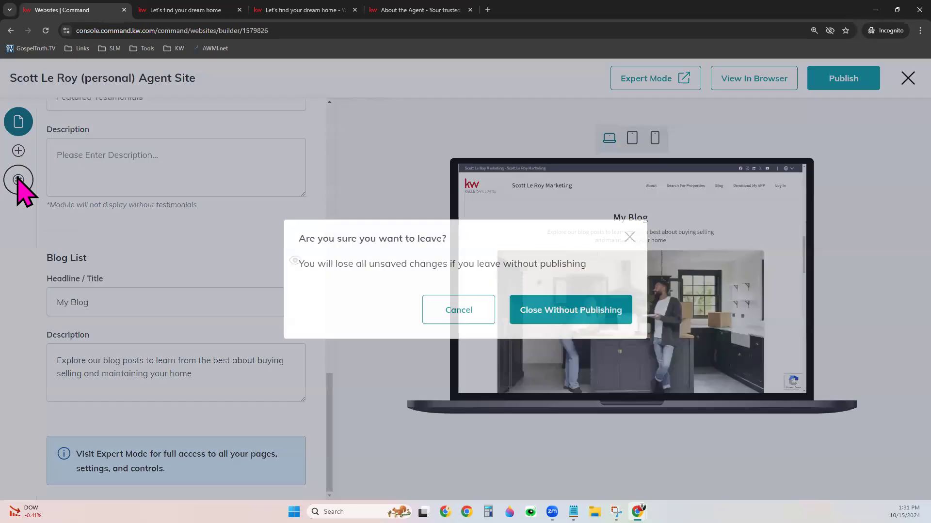
click(574, 311)
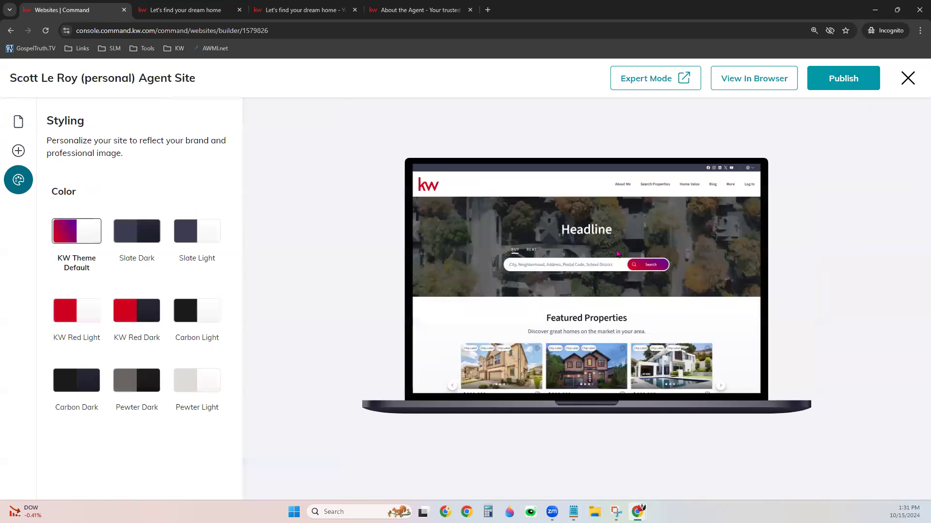
click(133, 309)
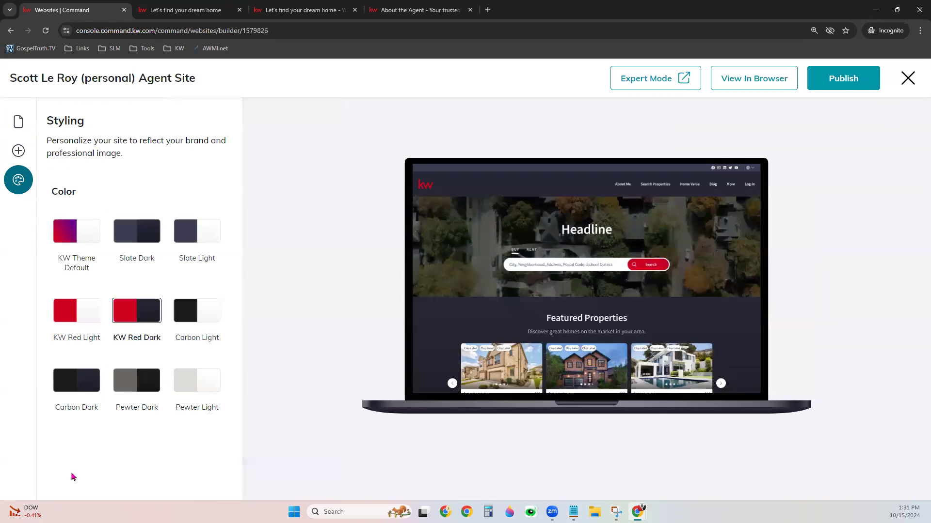
click(152, 249)
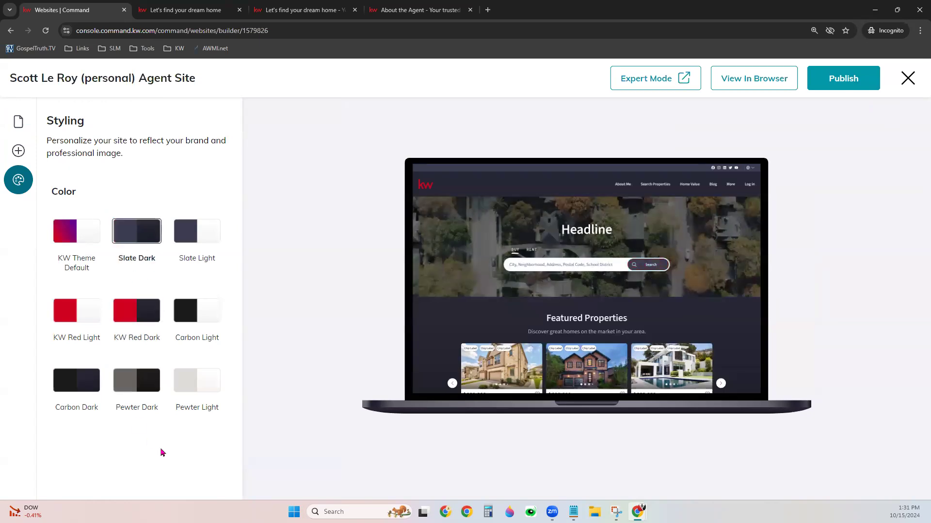
click(213, 390)
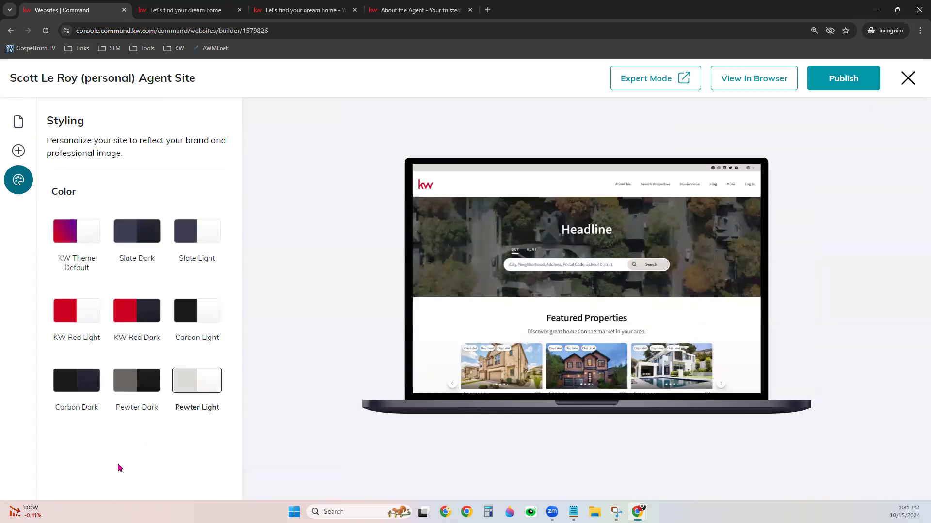
click(99, 391)
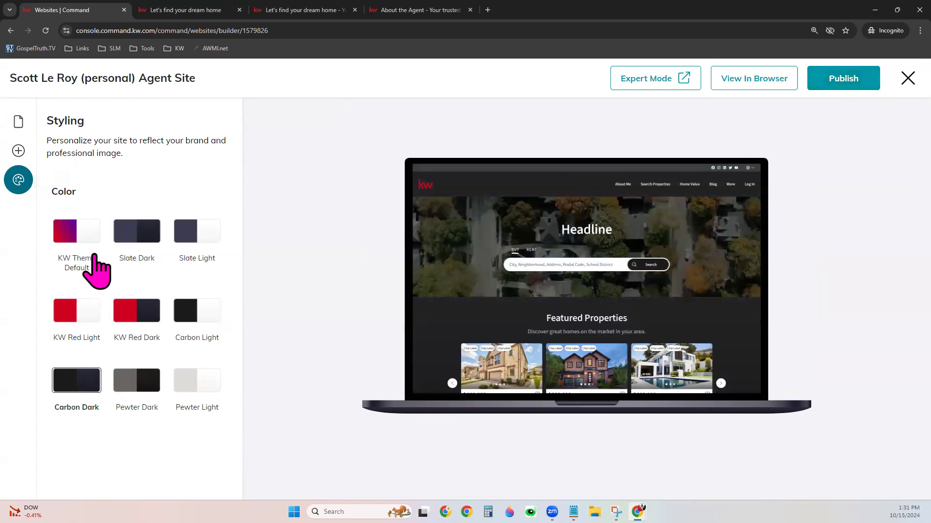
click(86, 241)
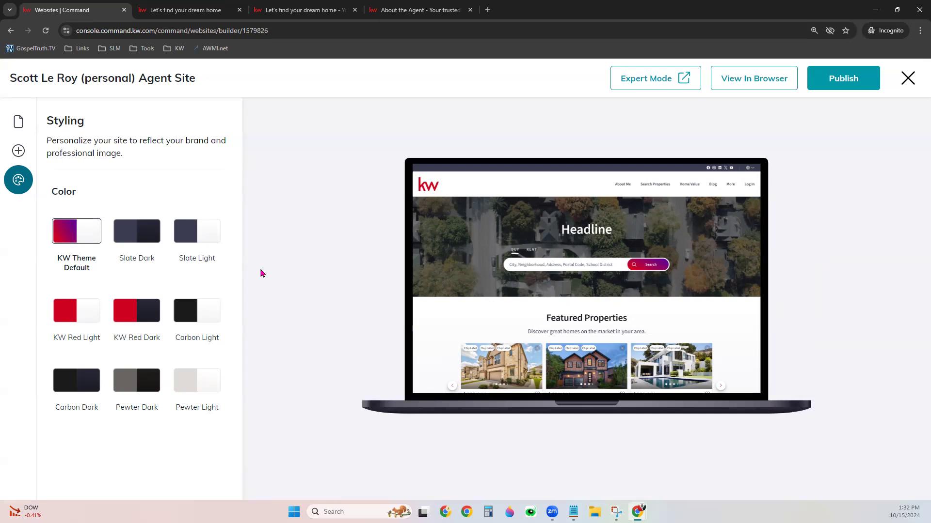
click(845, 85)
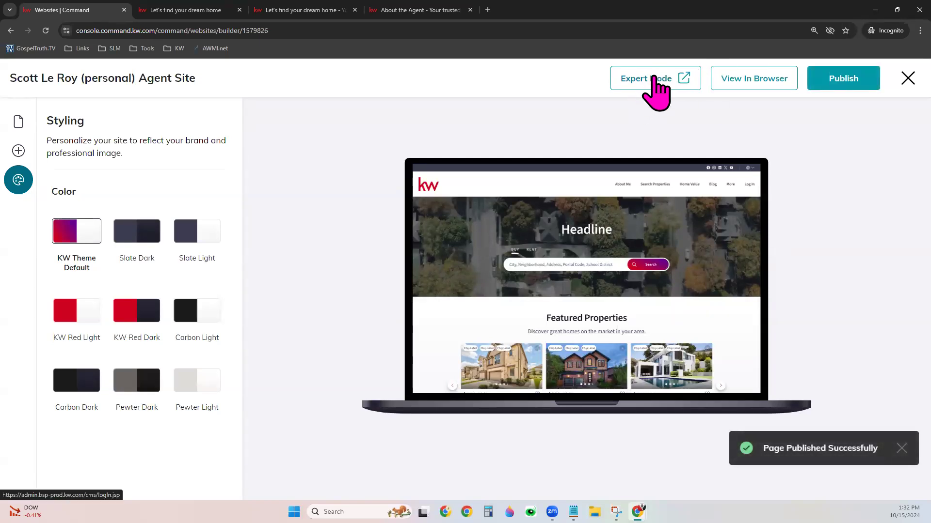
click(653, 77)
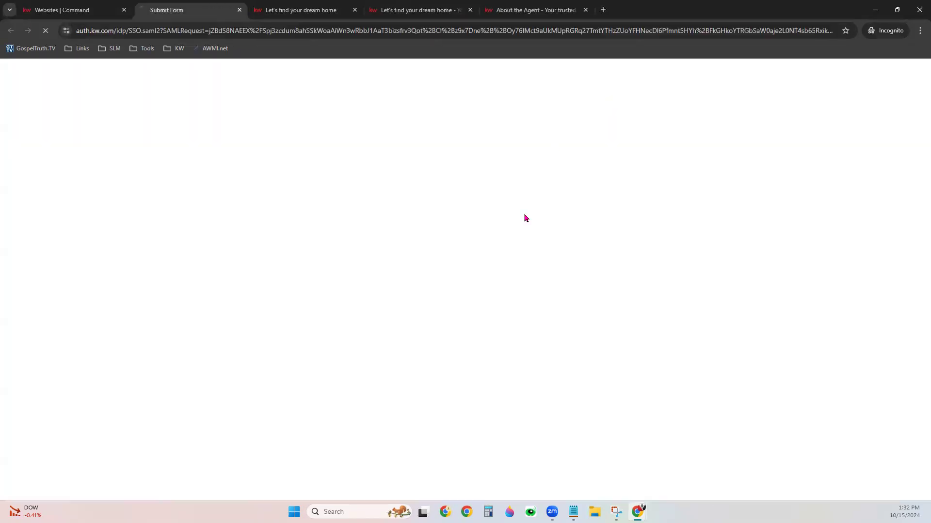
click(585, 9)
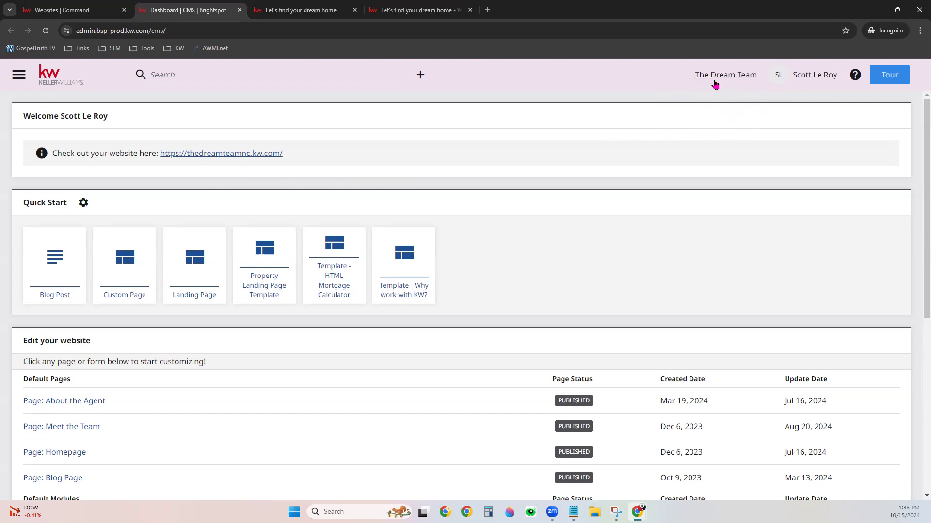
click(733, 77)
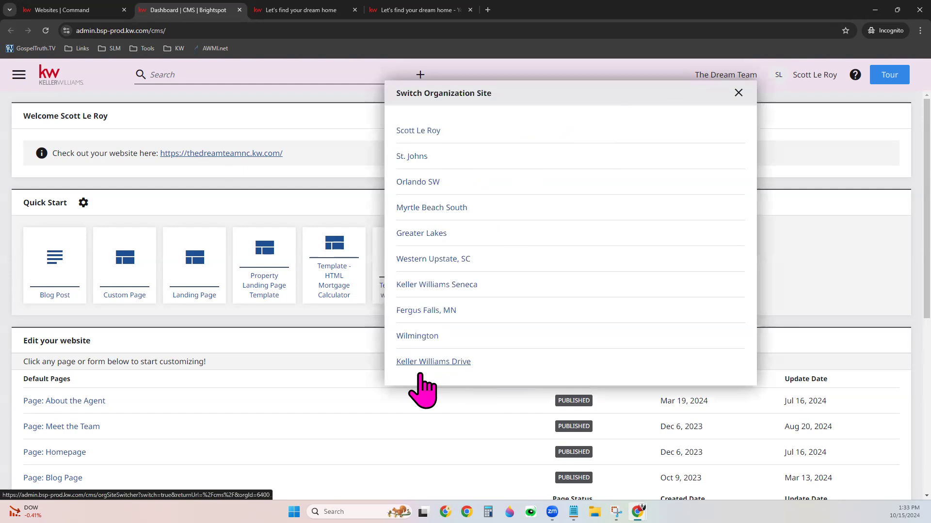
click(348, 119)
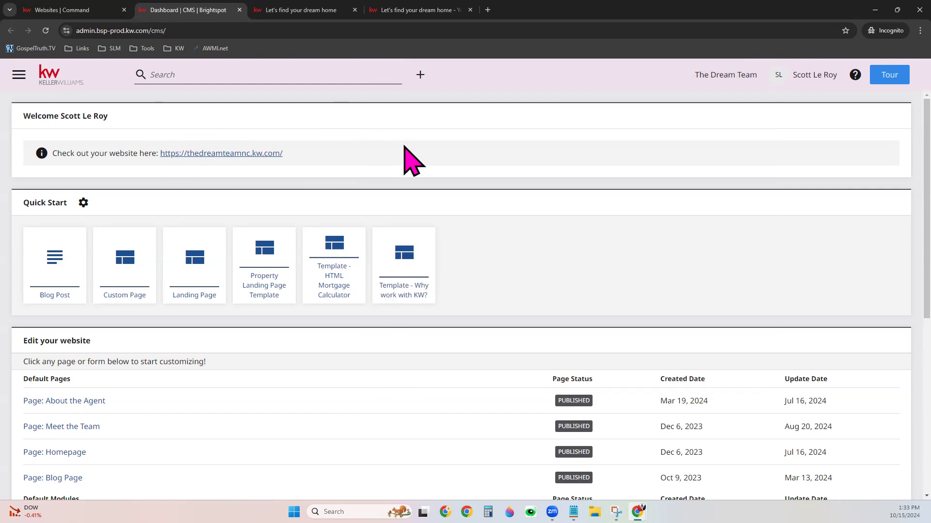
scroll(432, 378, down, 1)
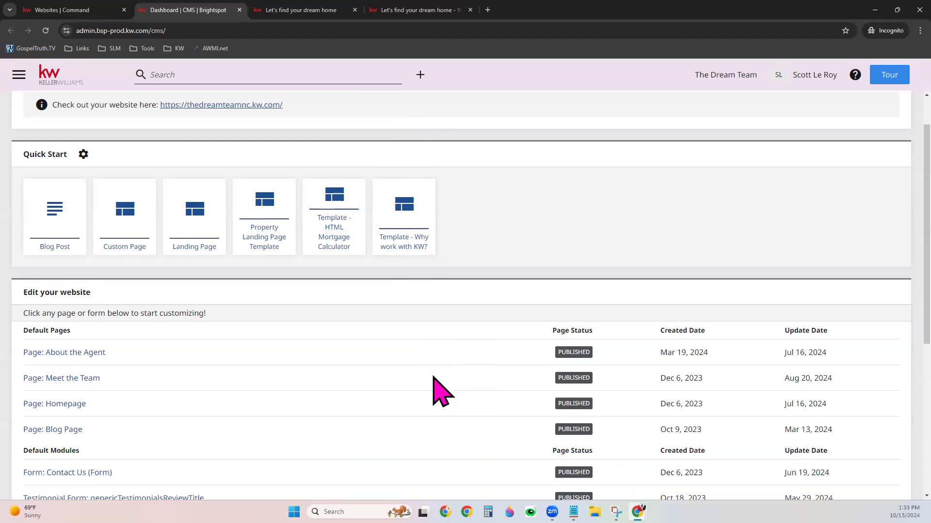
scroll(433, 377, down, 1)
scroll(429, 361, down, 1)
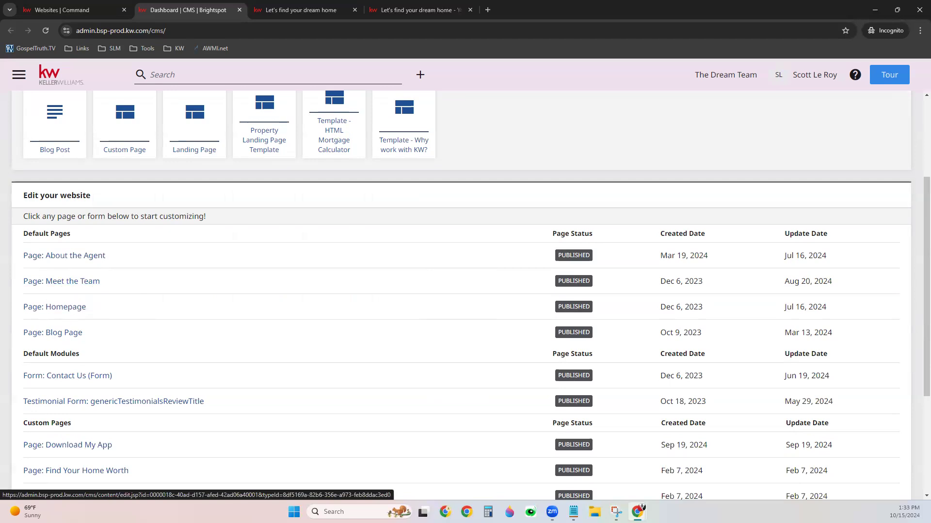
Open the Meet the Team page, accept the preview cookie banner, and expand the Team Lead section.
click(78, 281)
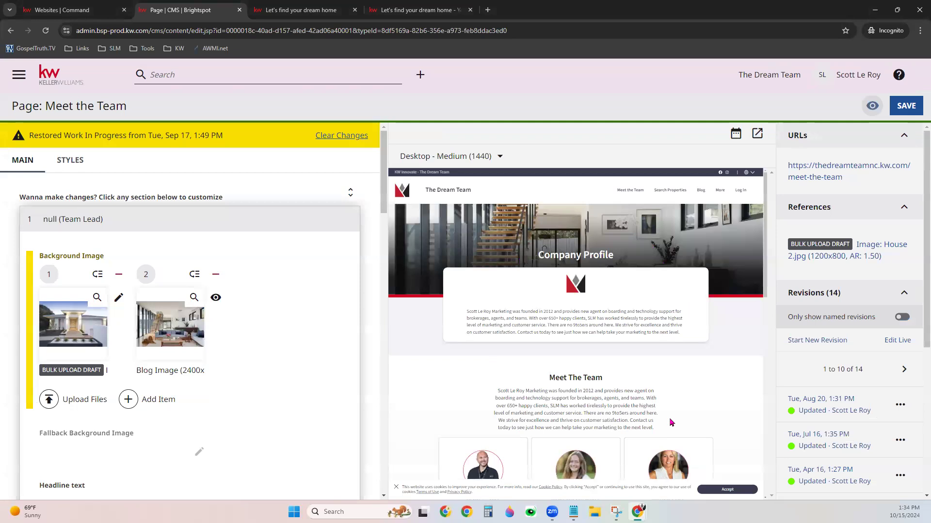
click(706, 490)
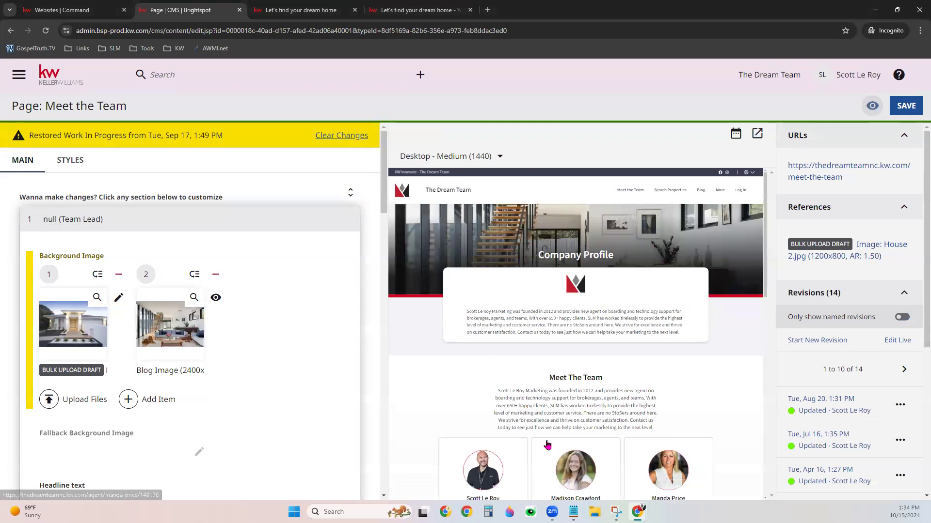
click(182, 220)
click(179, 237)
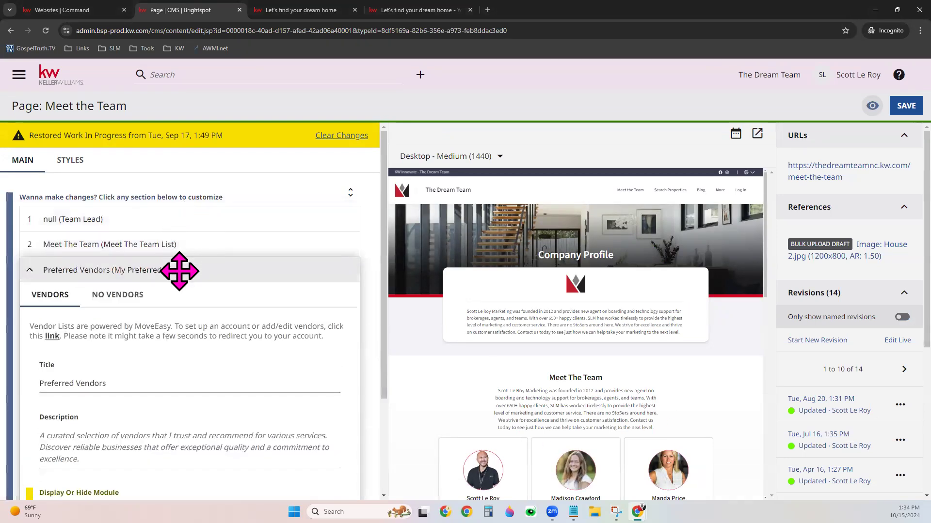
click(179, 271)
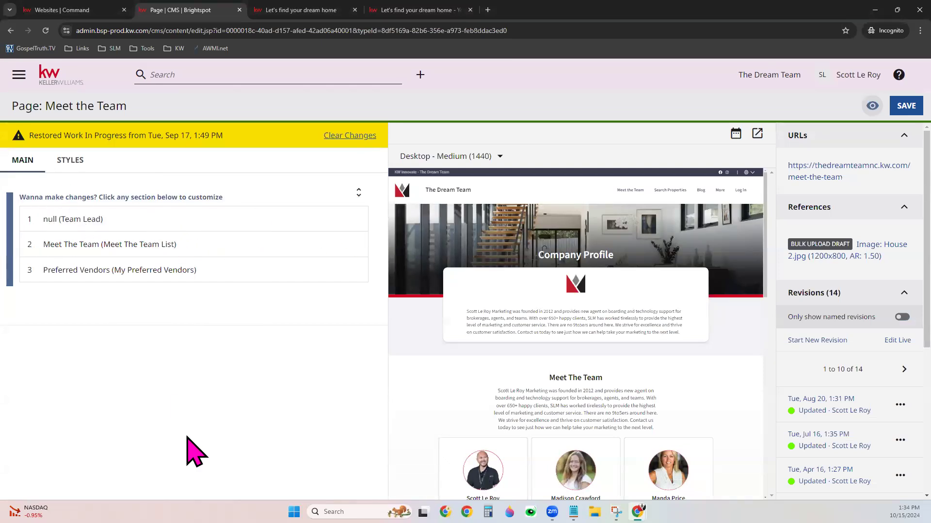
click(150, 212)
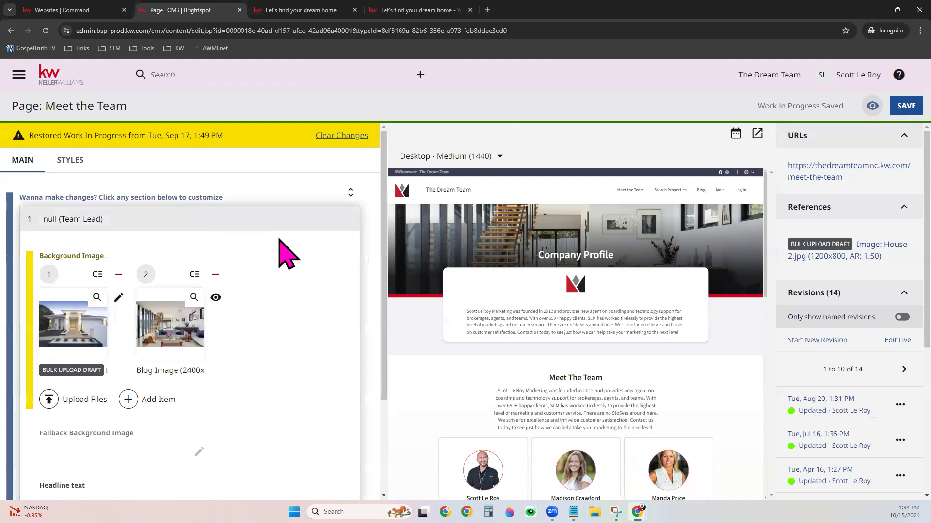
scroll(255, 331, down, 1)
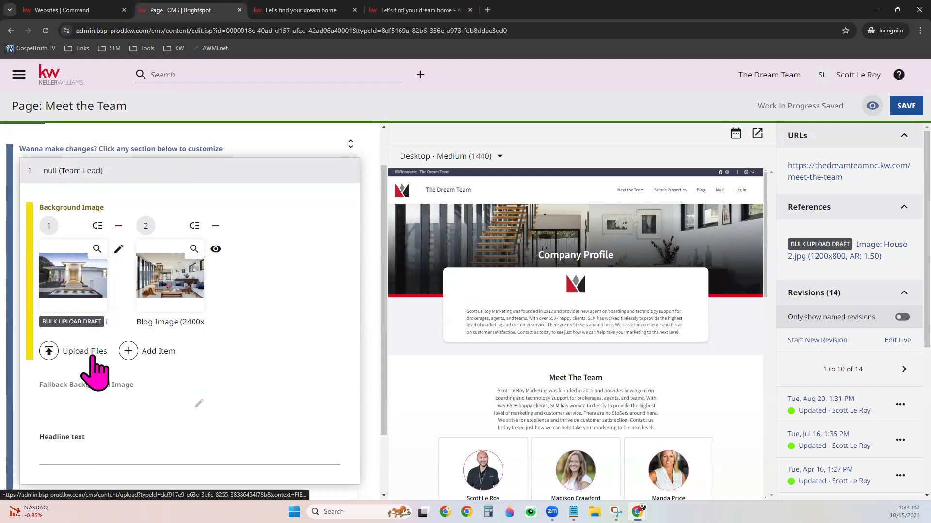
Move the Blog Image into the first background slot, remove the second image, and focus the Headline field.
drag(194, 289, 73, 306)
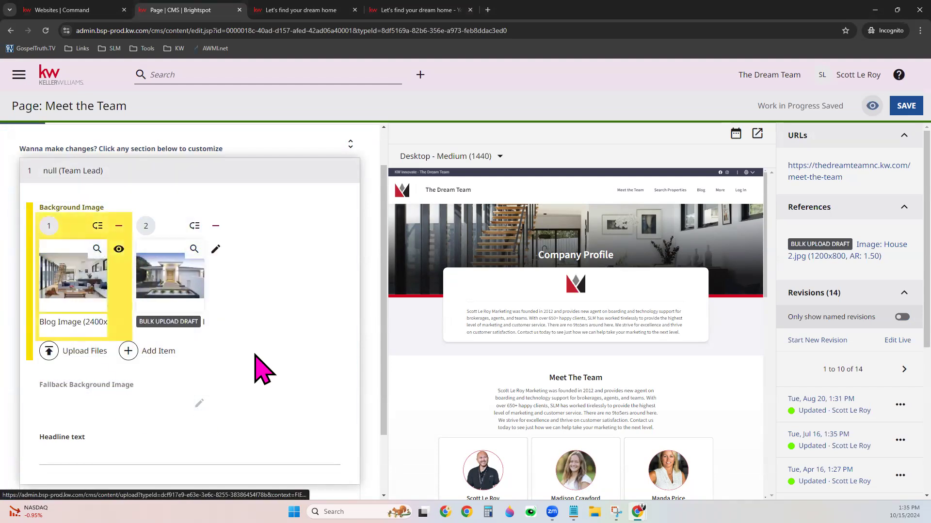
click(216, 226)
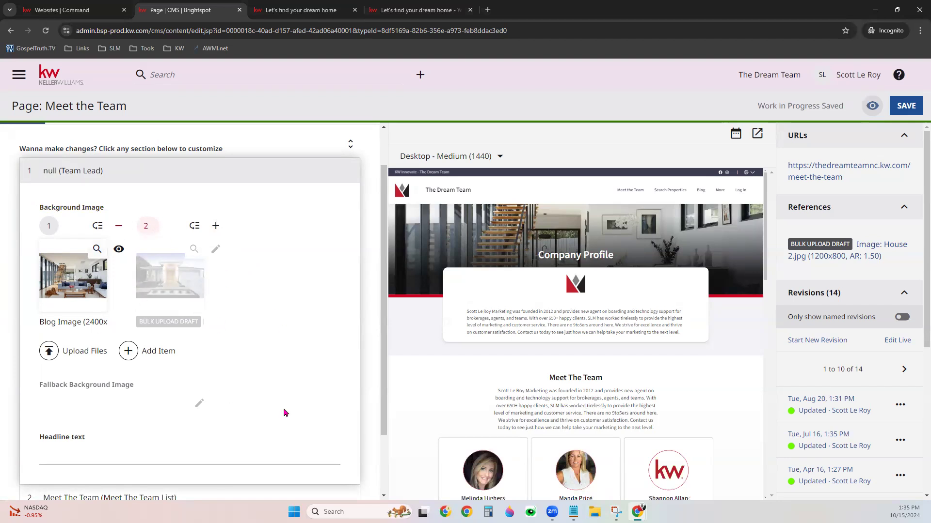
scroll(283, 413, down, 2)
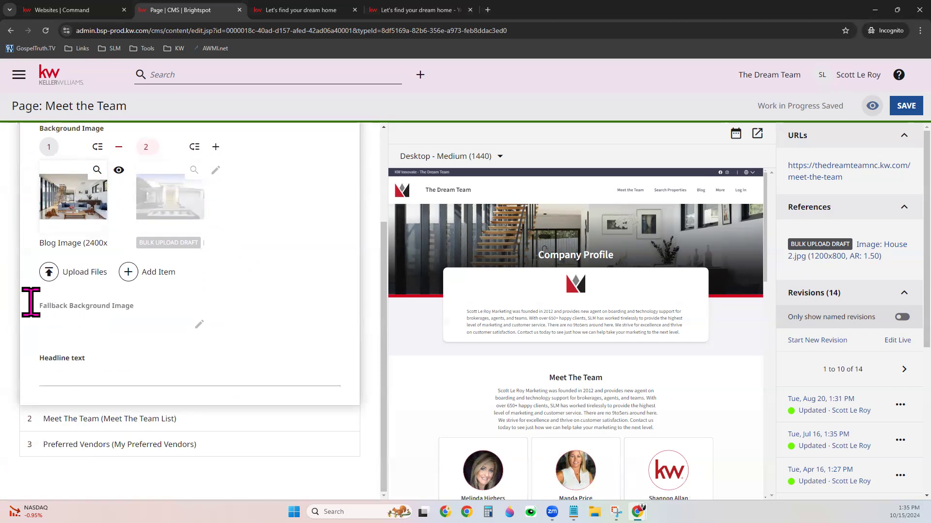
click(97, 379)
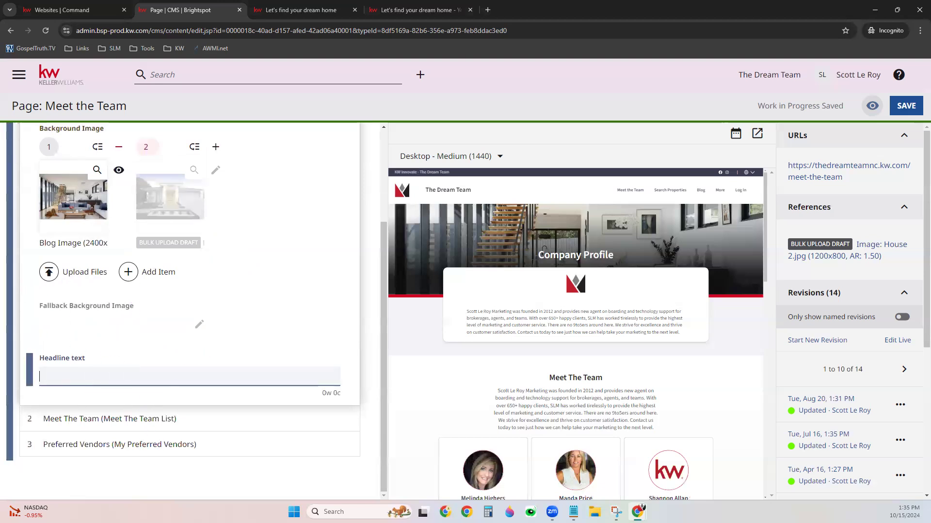
click(105, 375)
Expand the Meet The Team section and confirm its module stays set to Display.
click(78, 419)
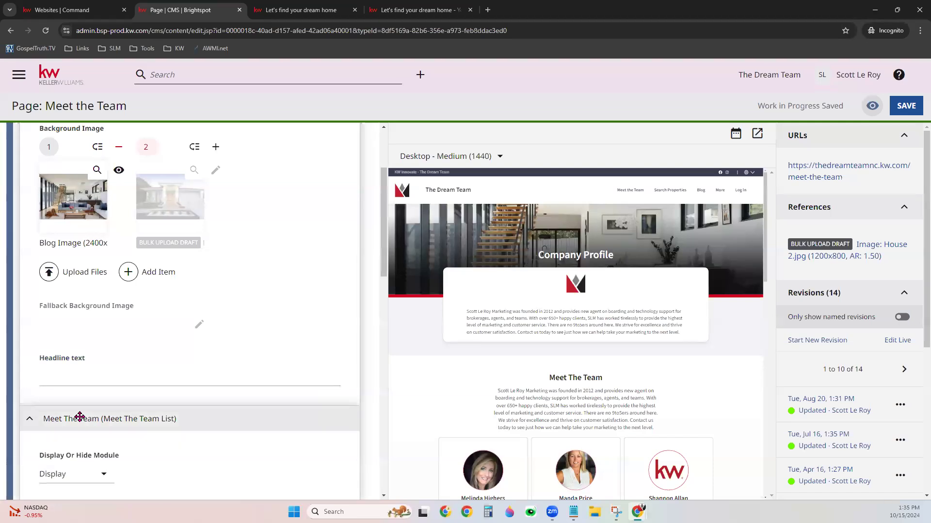
scroll(239, 367, down, 1)
scroll(239, 367, down, 5)
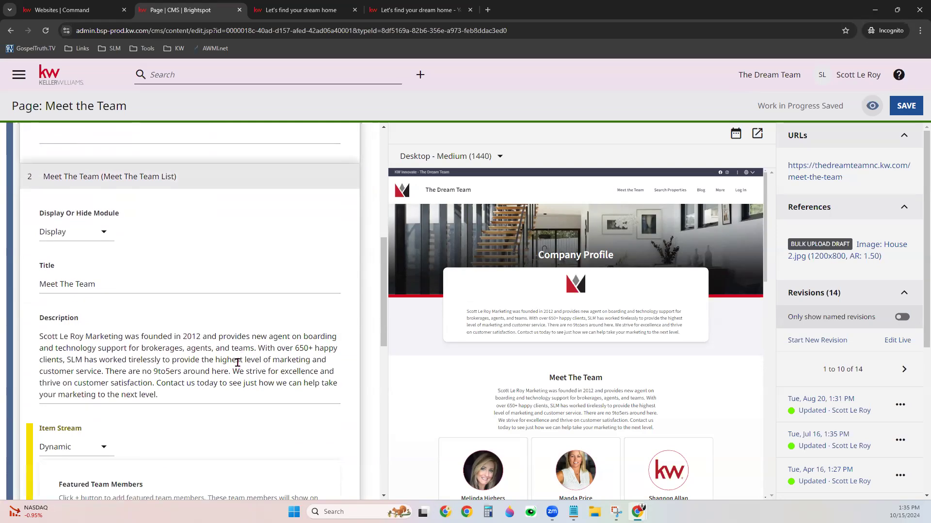
scroll(645, 354, down, 2)
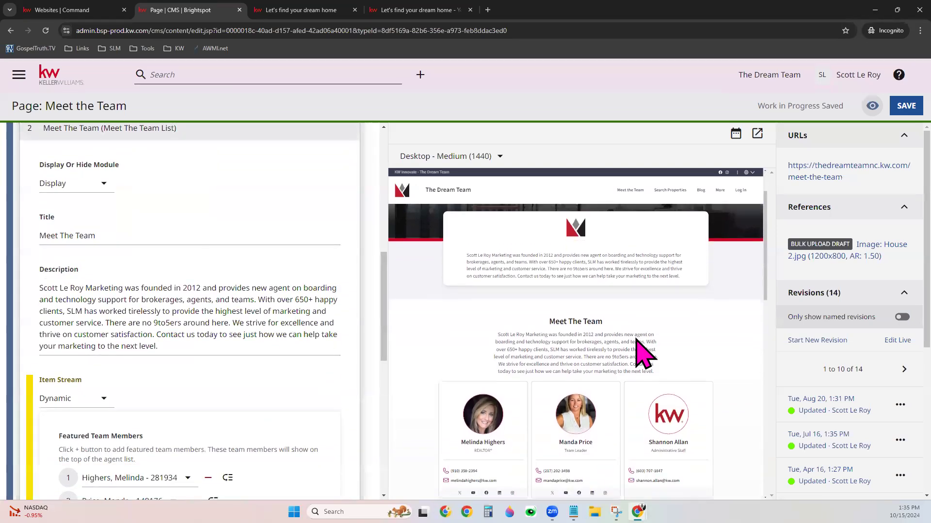
scroll(640, 347, down, 1)
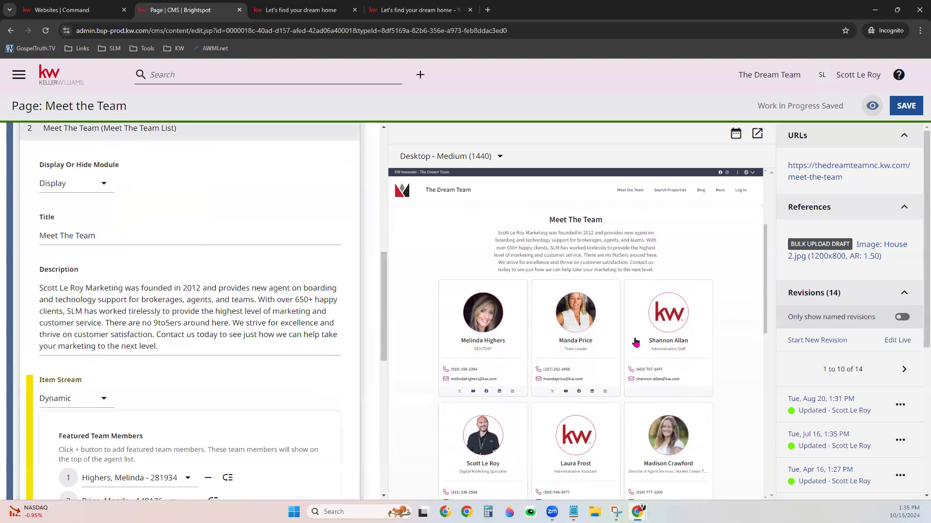
click(103, 184)
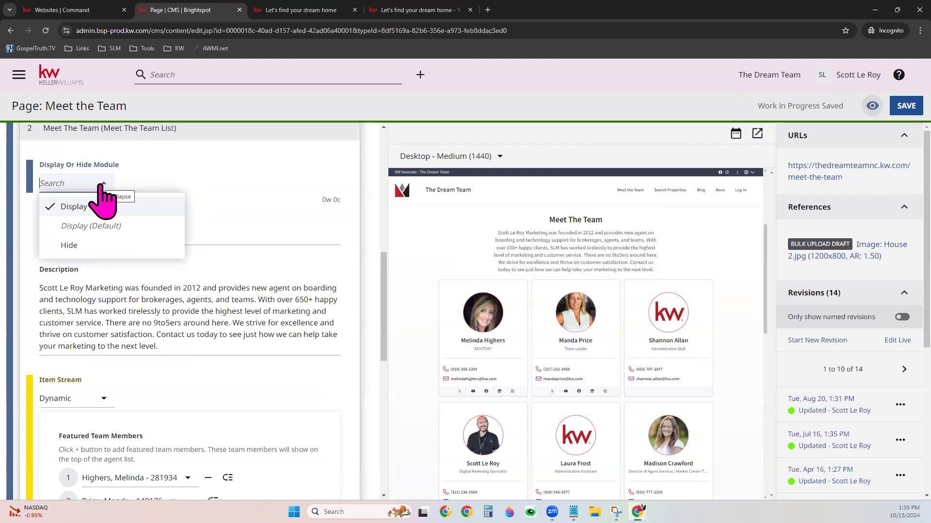
click(205, 172)
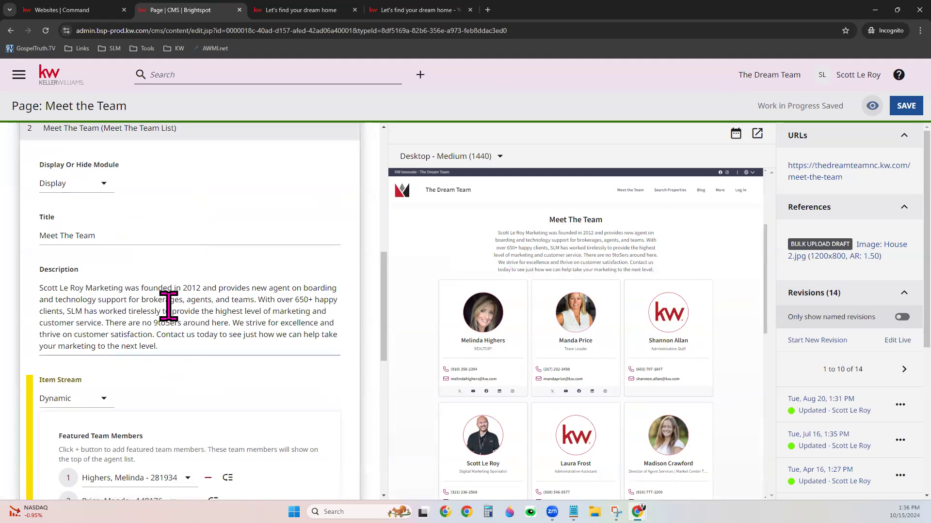
Add a sixth Featured Team Members slot filled with the remaining team member.
scroll(260, 368, down, 1)
scroll(262, 371, down, 2)
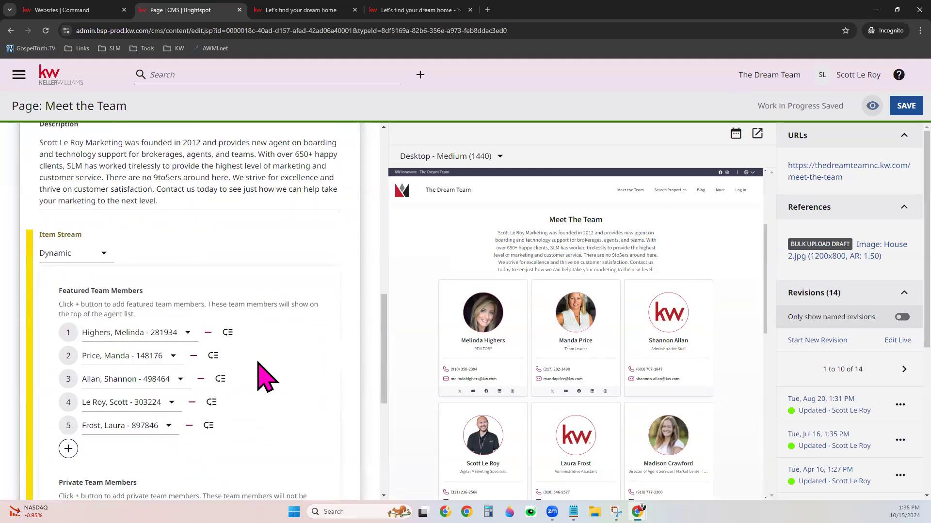
scroll(533, 412, down, 1)
scroll(533, 412, down, 2)
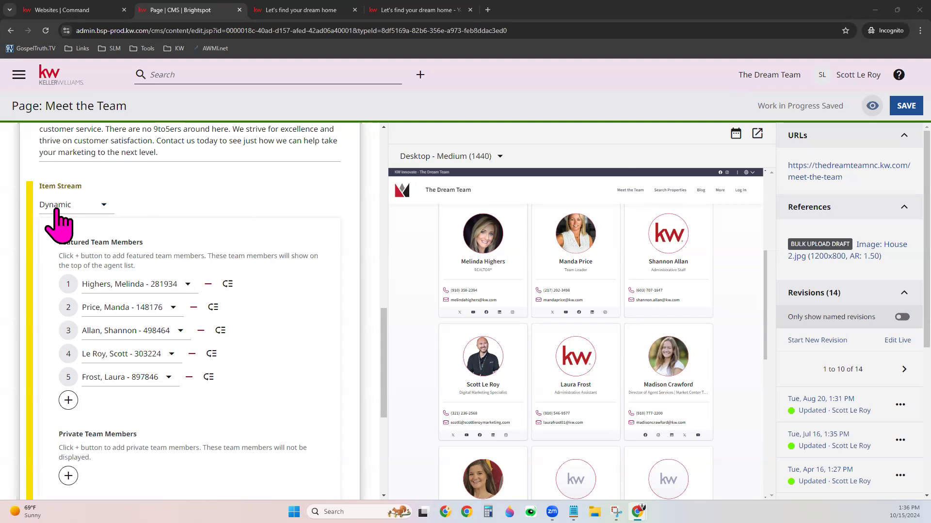
scroll(270, 357, down, 1)
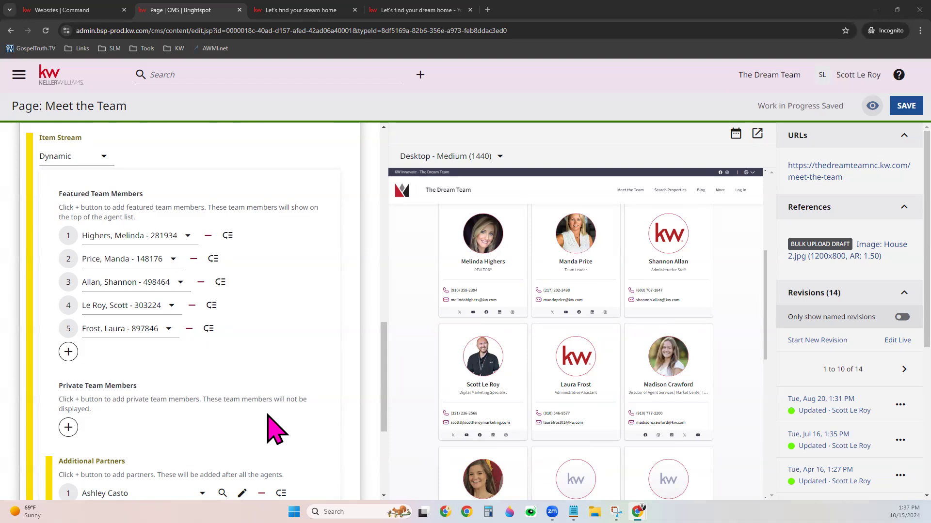
drag(58, 200, 138, 200)
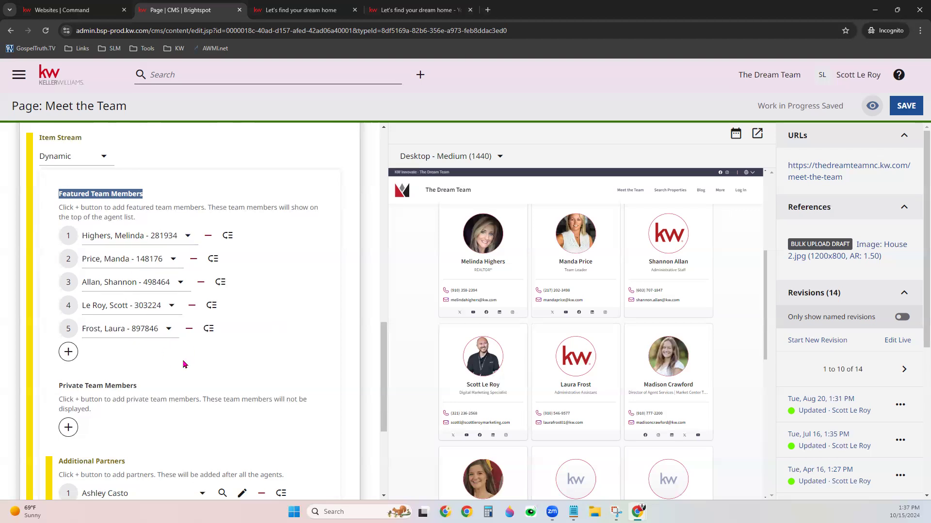
click(63, 357)
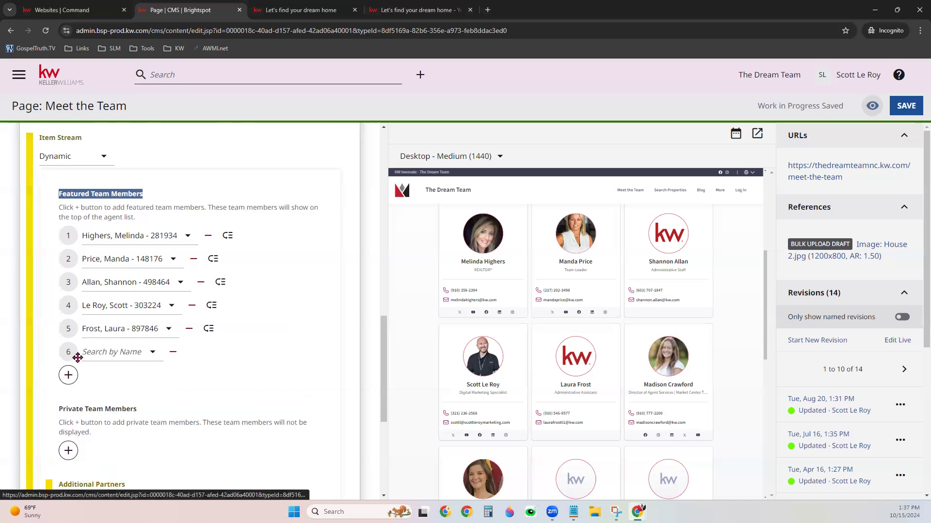
click(118, 352)
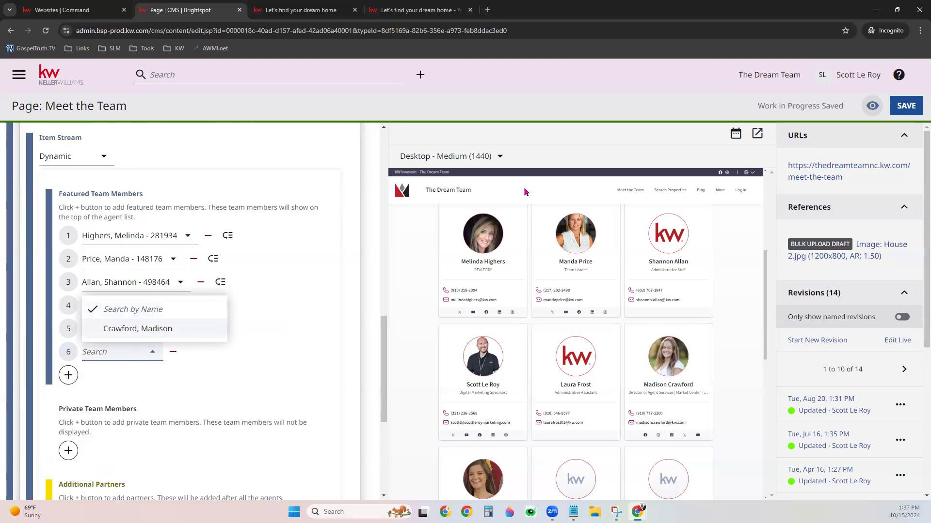
click(140, 338)
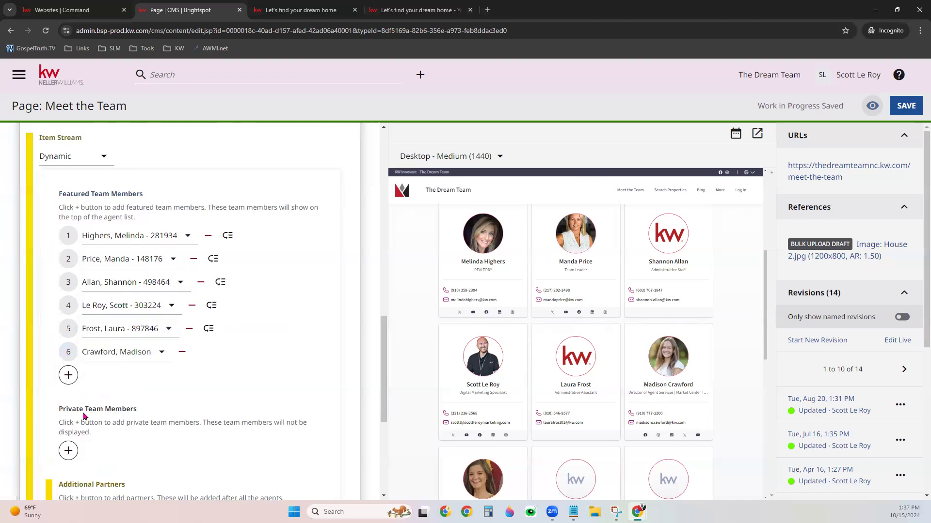
Drag the first featured team member down to fifth place in the list.
drag(148, 236, 169, 315)
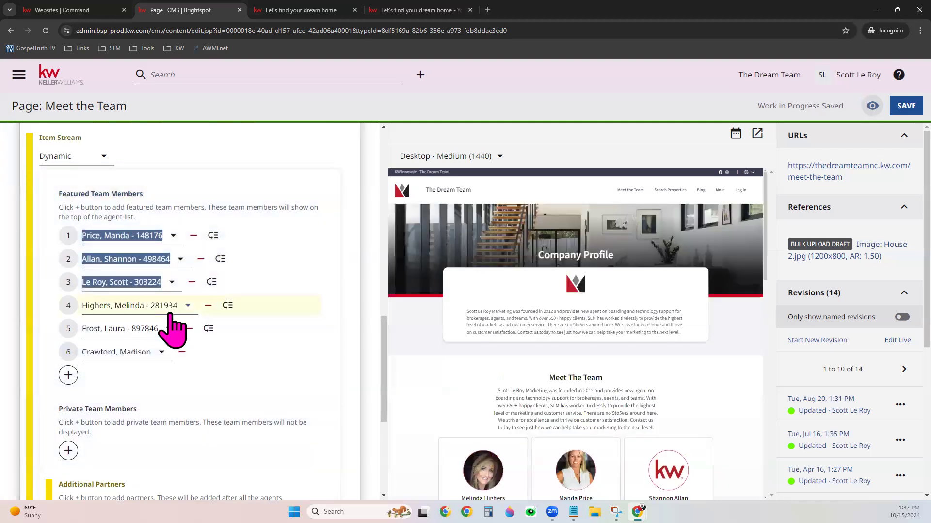
click(357, 242)
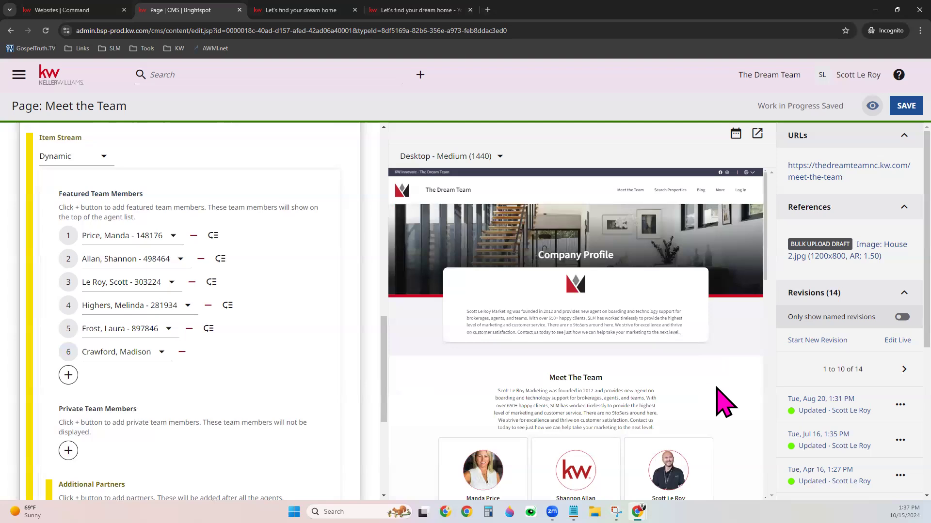
scroll(726, 401, down, 5)
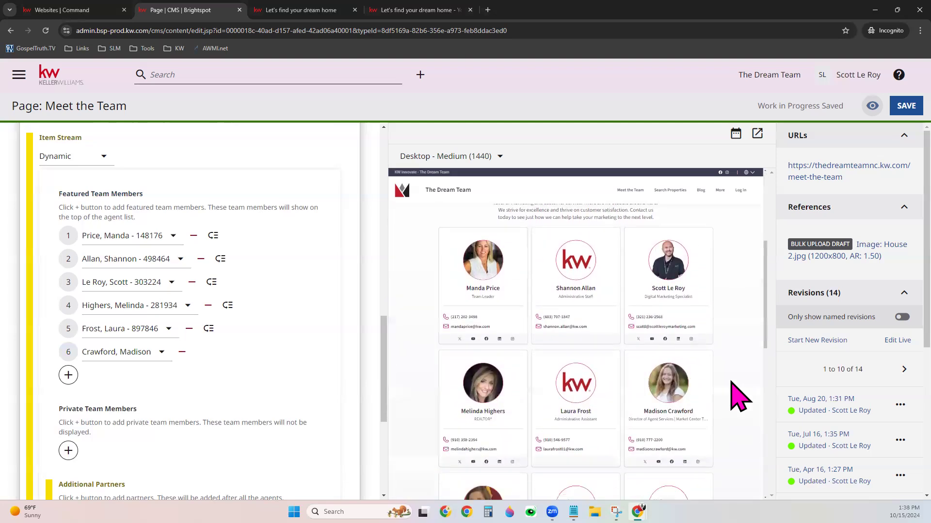
drag(119, 237, 136, 340)
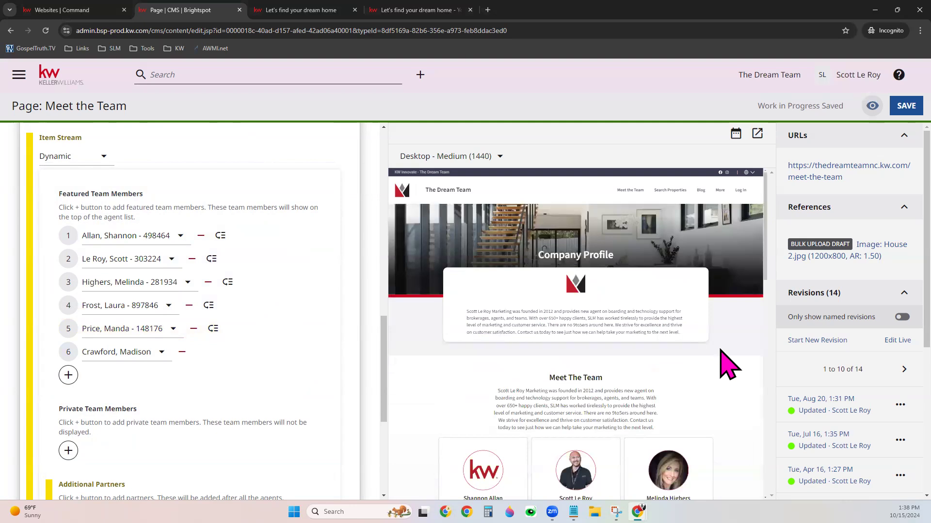
scroll(730, 365, down, 4)
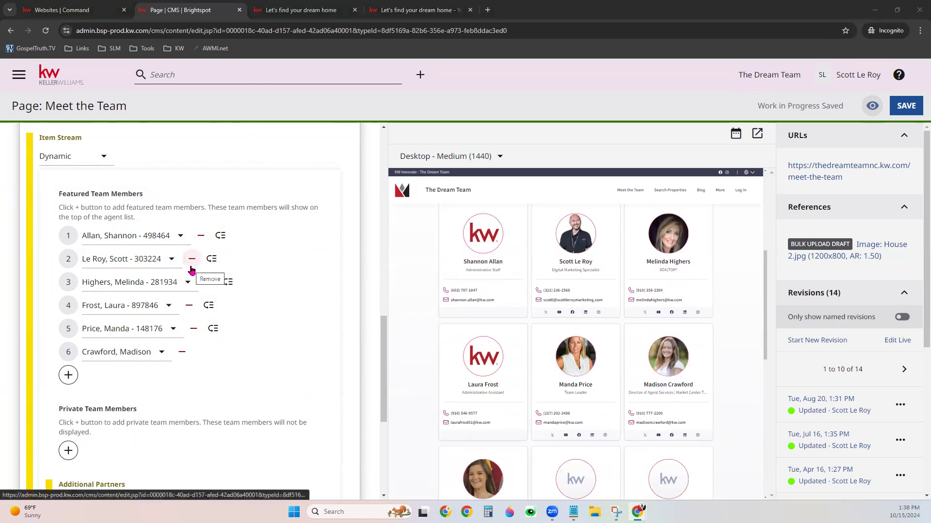
Mark featured members 1, 3, 4, 5 and 6 for removal, then review the preview.
click(200, 236)
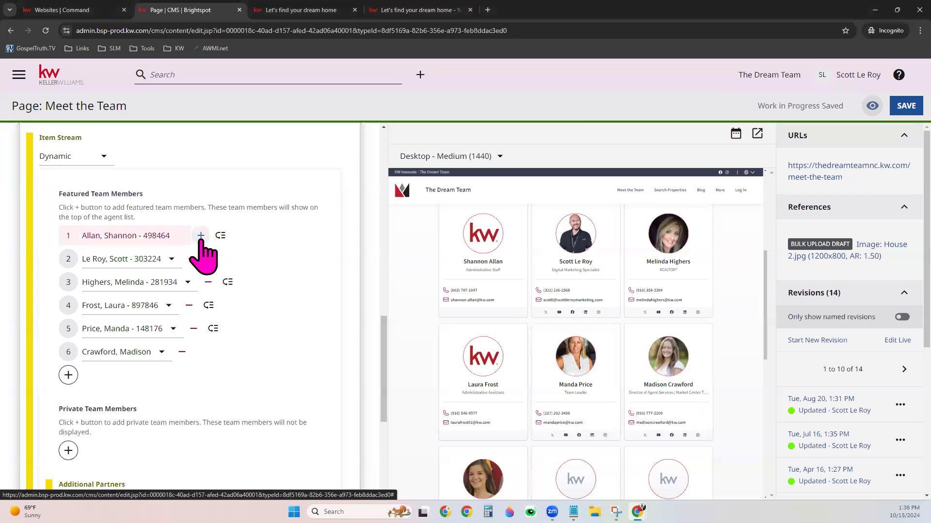
click(208, 282)
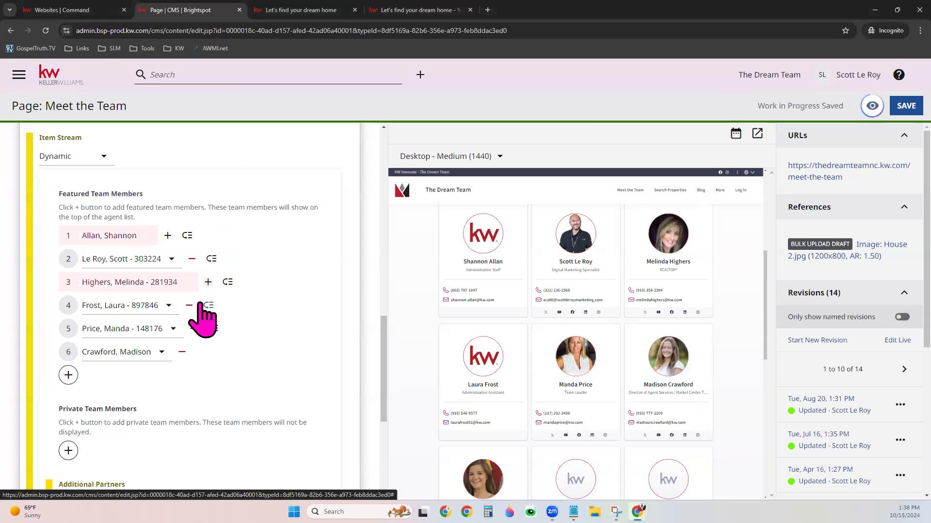
click(189, 305)
click(193, 329)
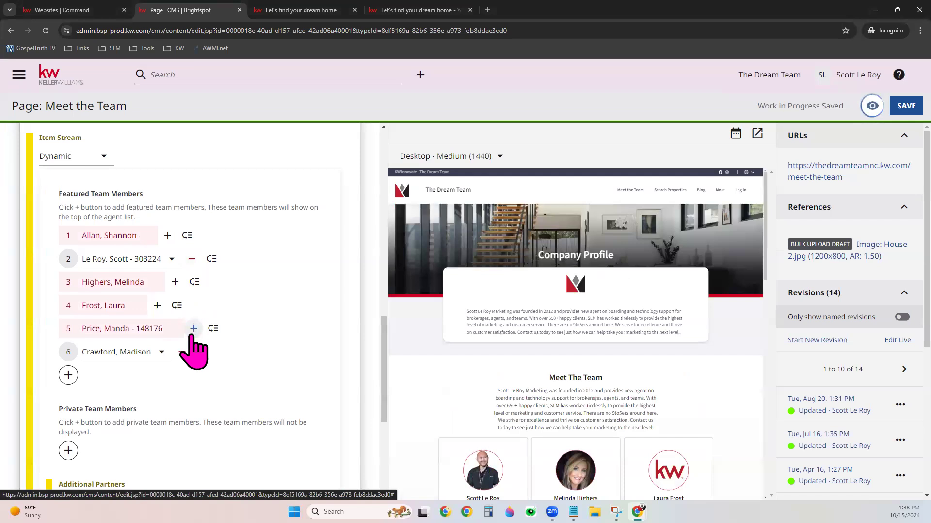
click(182, 353)
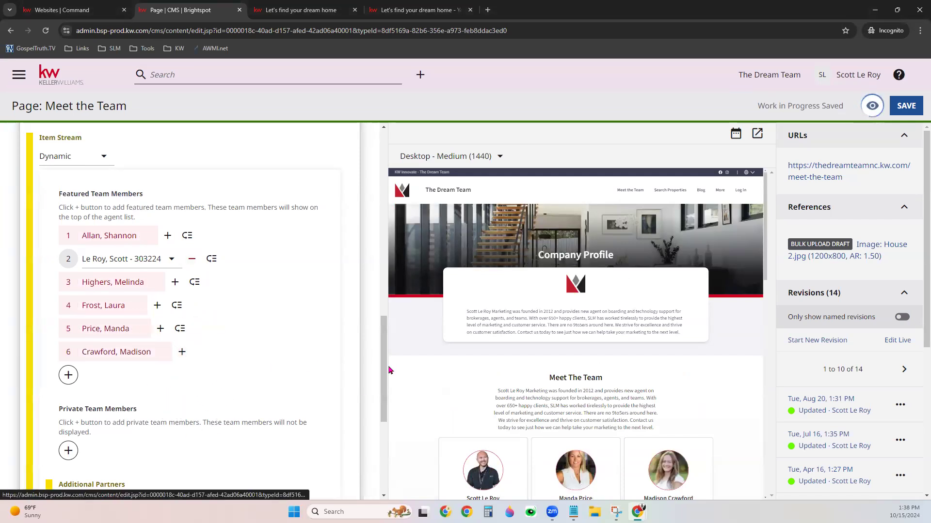
scroll(718, 397, down, 5)
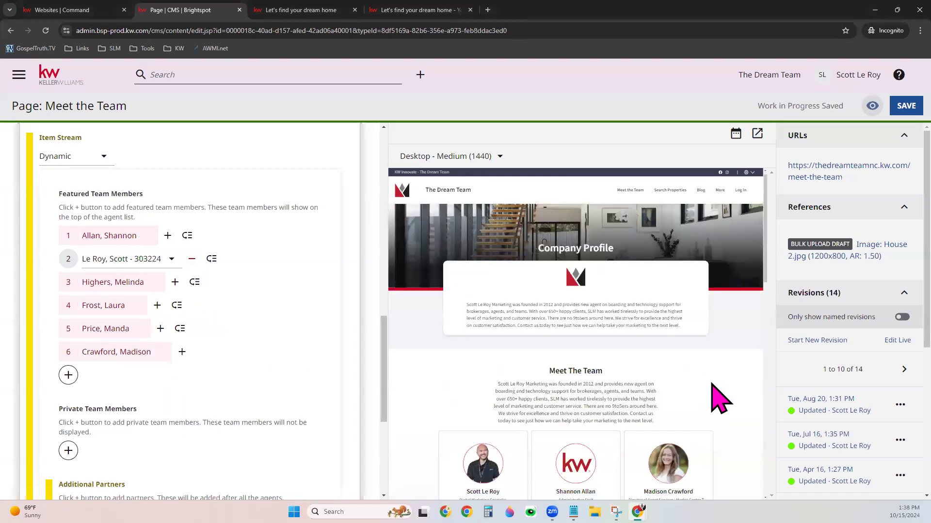
scroll(720, 400, down, 5)
scroll(722, 400, down, 2)
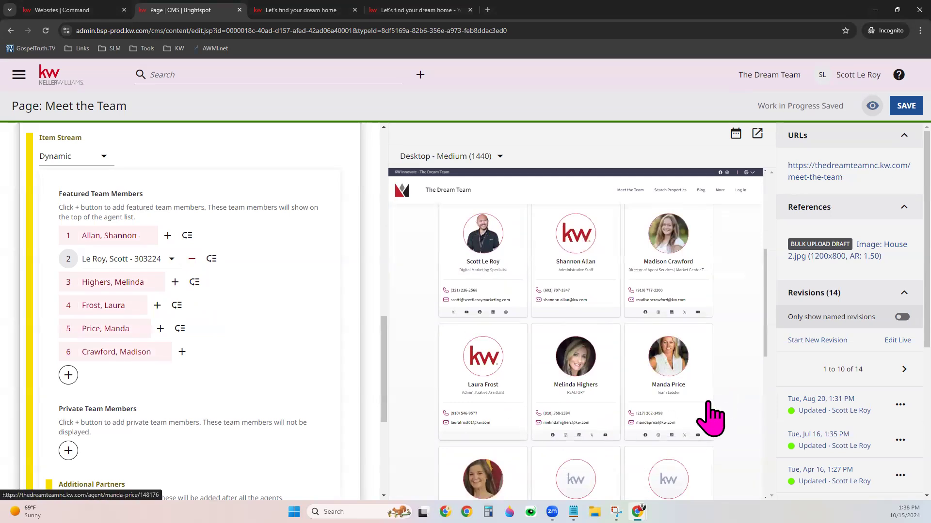
scroll(710, 418, down, 1)
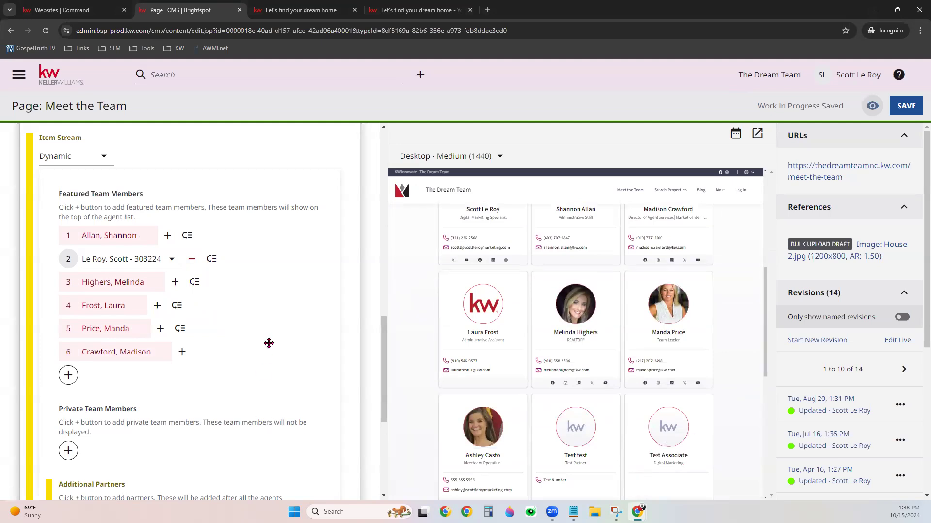
scroll(268, 343, up, 1)
scroll(557, 337, up, 2)
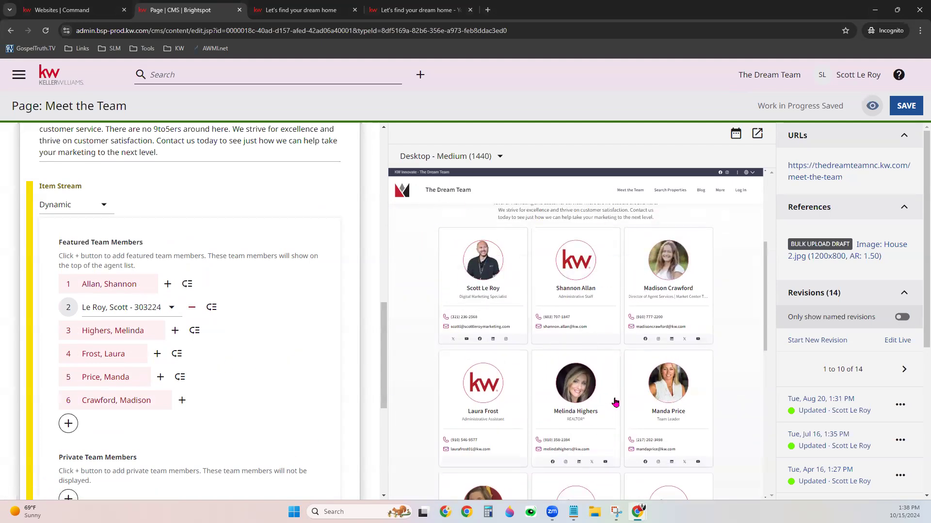
scroll(334, 409, down, 5)
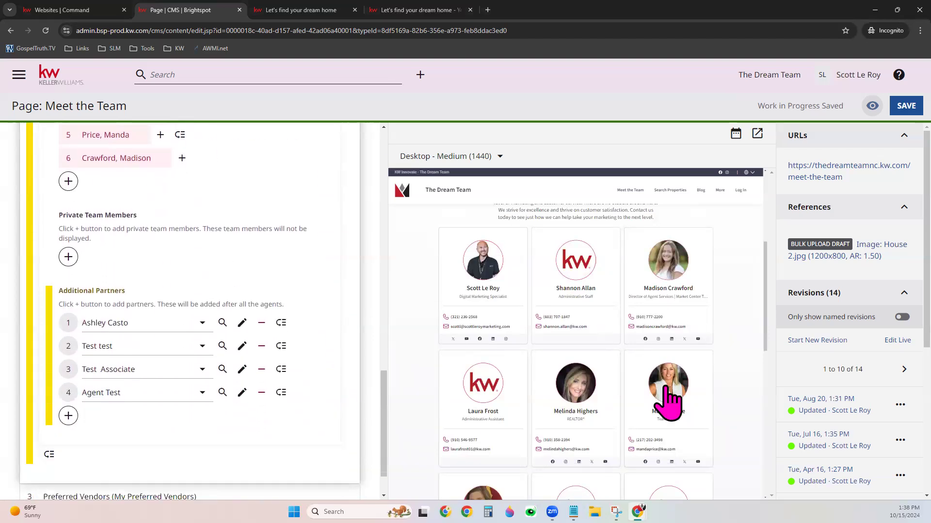
scroll(667, 390, down, 3)
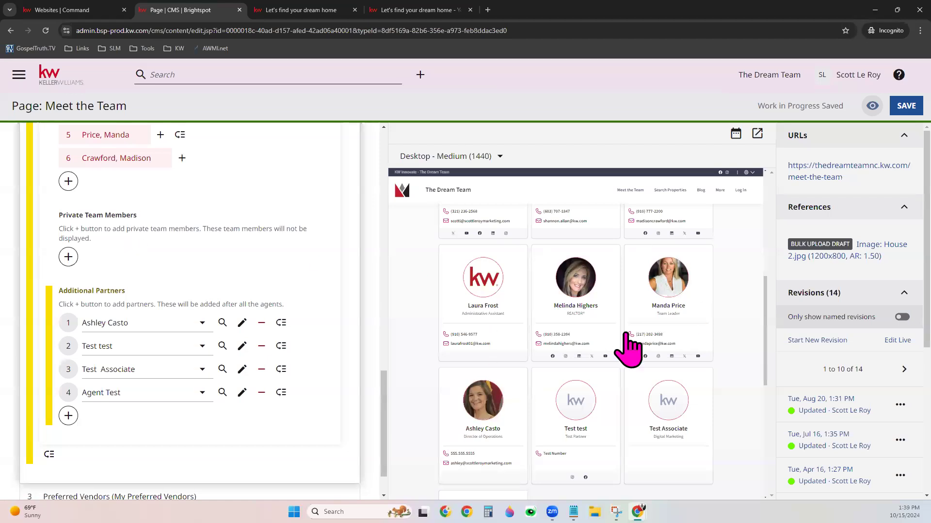
Add a Private Team Members entry and choose the team member to hide from Search by Name.
click(68, 257)
click(118, 259)
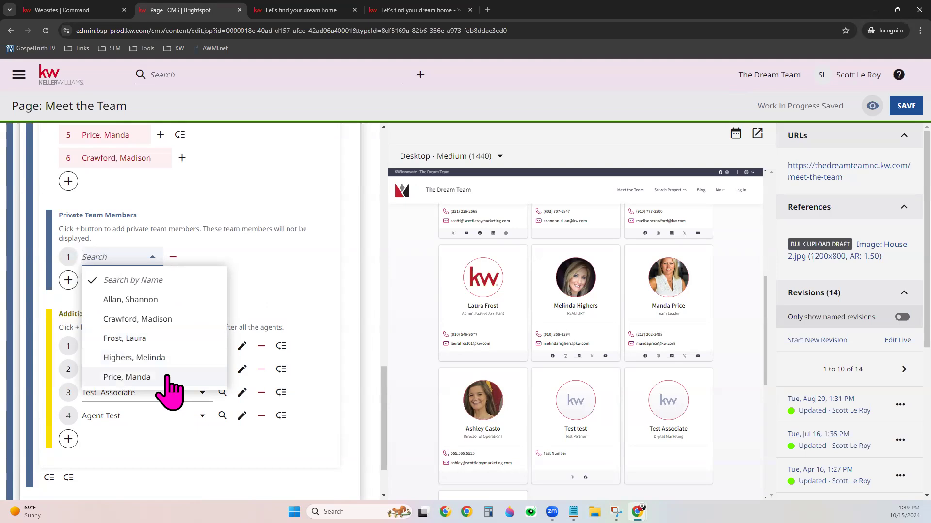
click(178, 303)
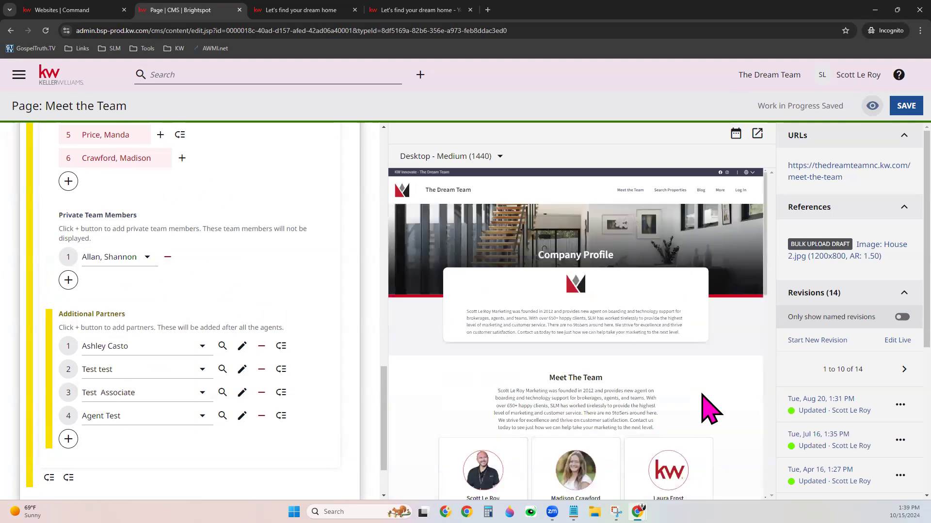
scroll(709, 410, down, 4)
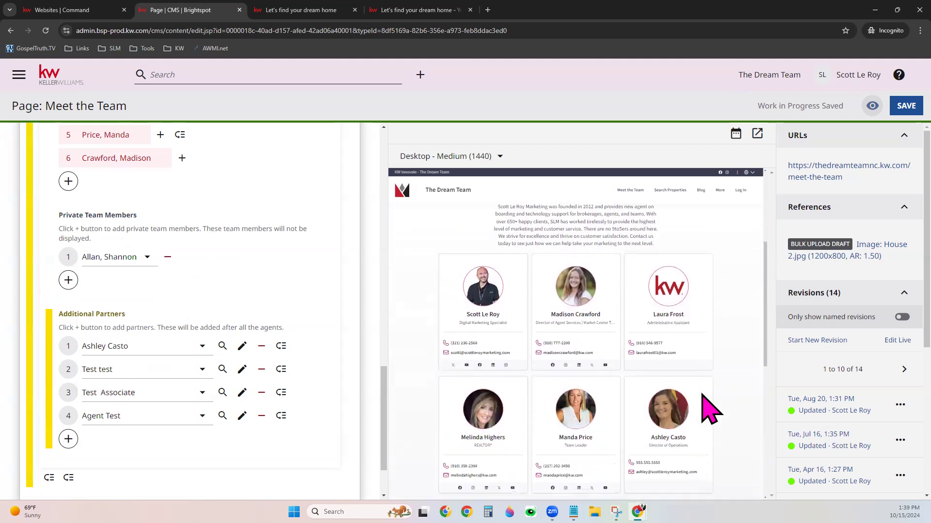
scroll(709, 410, down, 3)
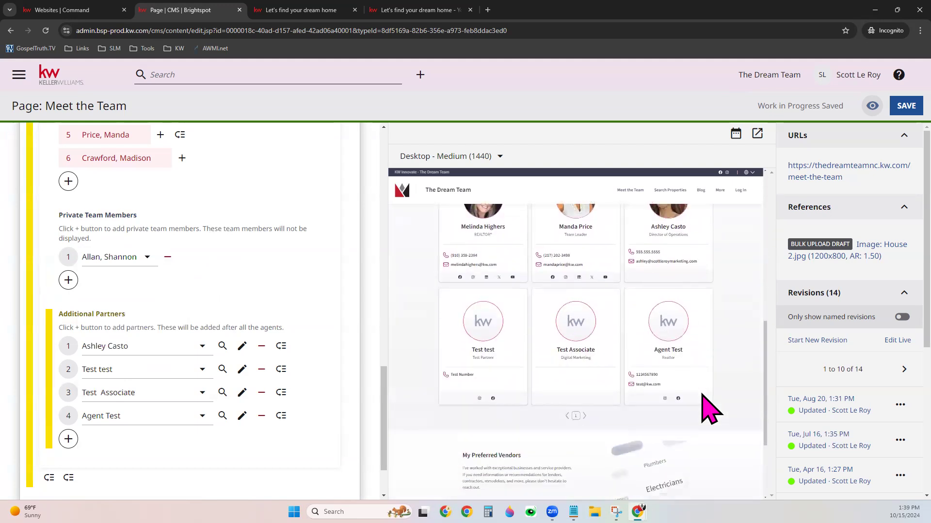
scroll(709, 409, up, 4)
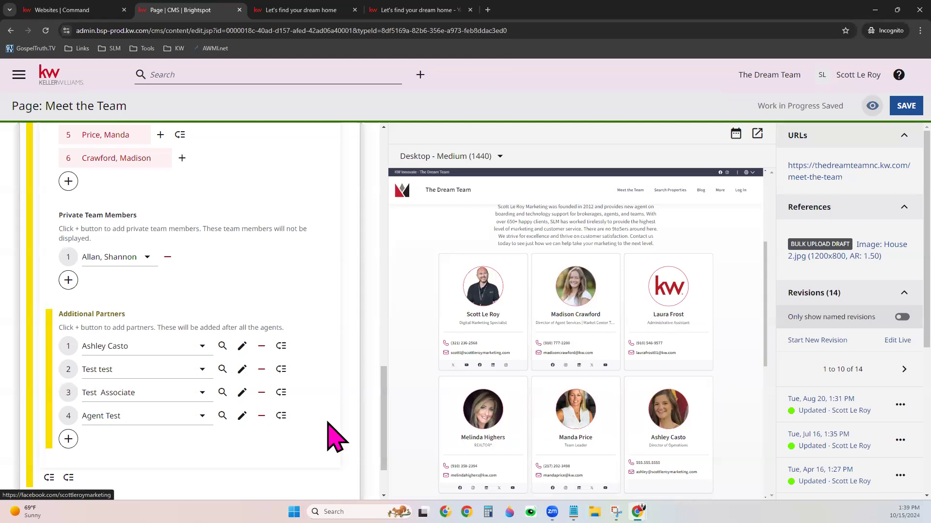
scroll(312, 413, down, 1)
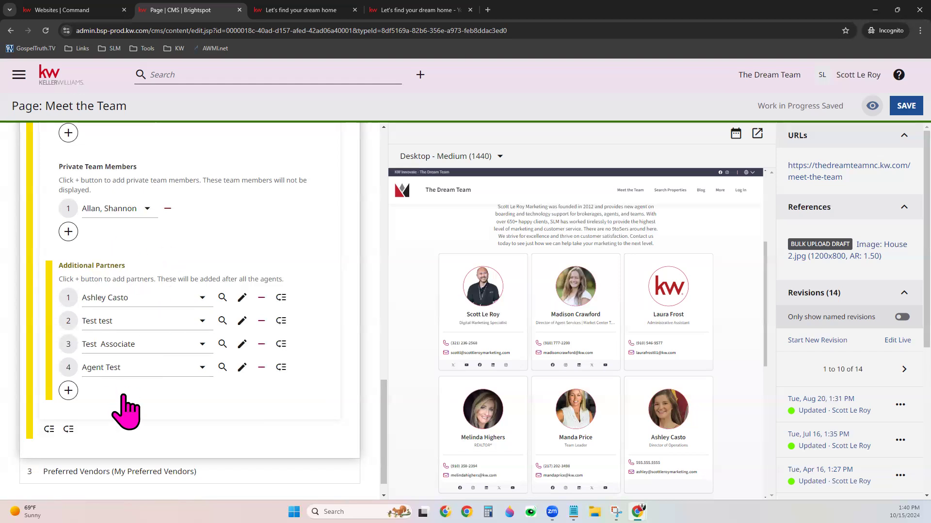
Create a new Additional Partner with the partner's first and last name and title 'Crucial Member'.
click(69, 392)
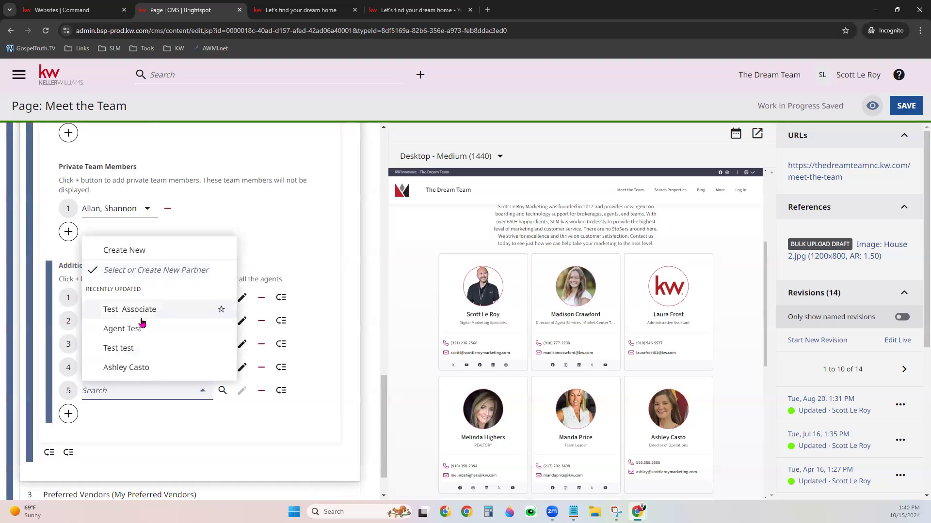
click(142, 257)
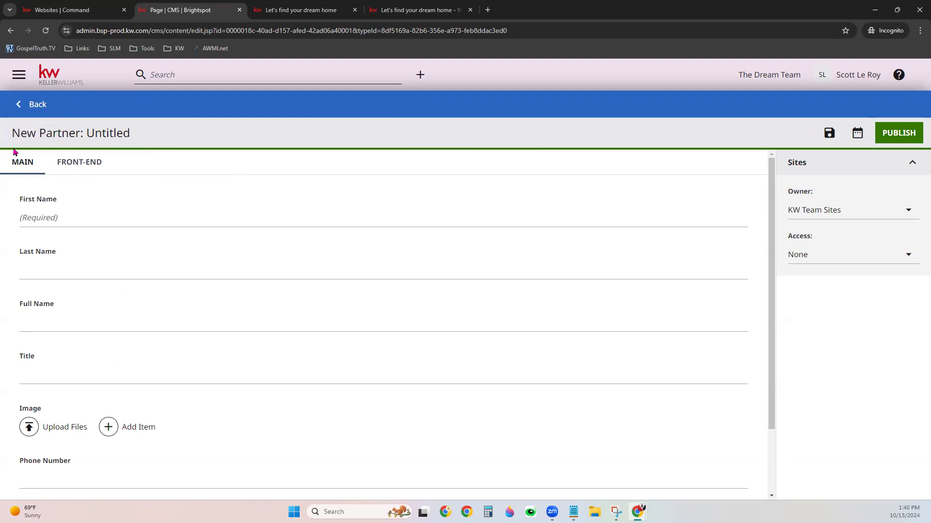
click(93, 213)
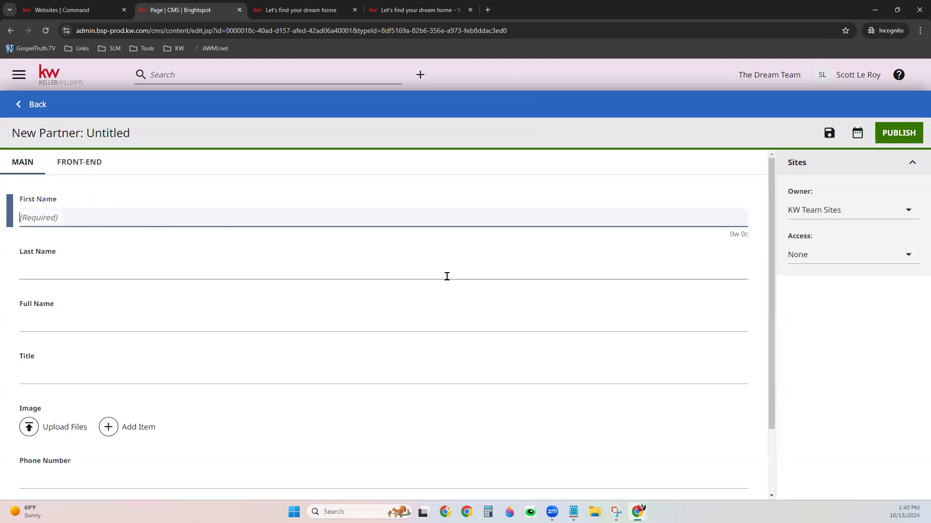
text(Partner)
key(Tab)
text(McPartn)
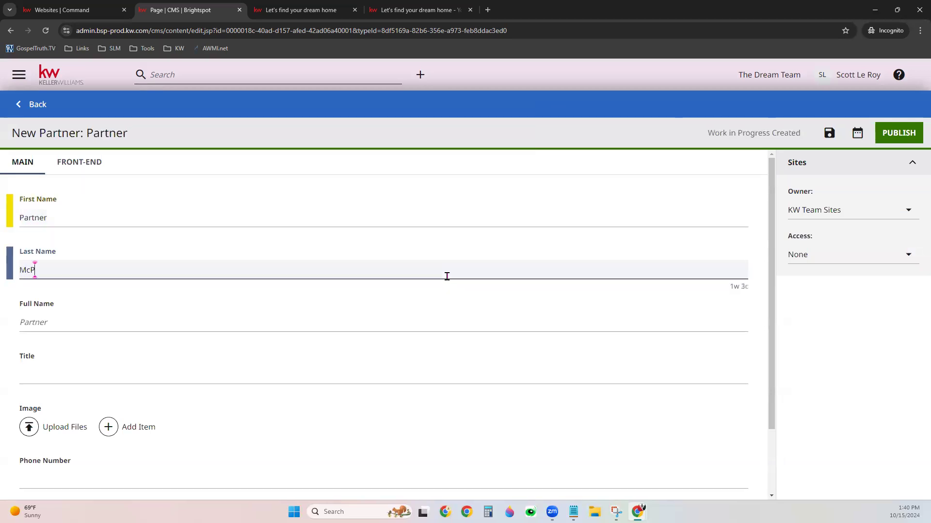
key(Tab)
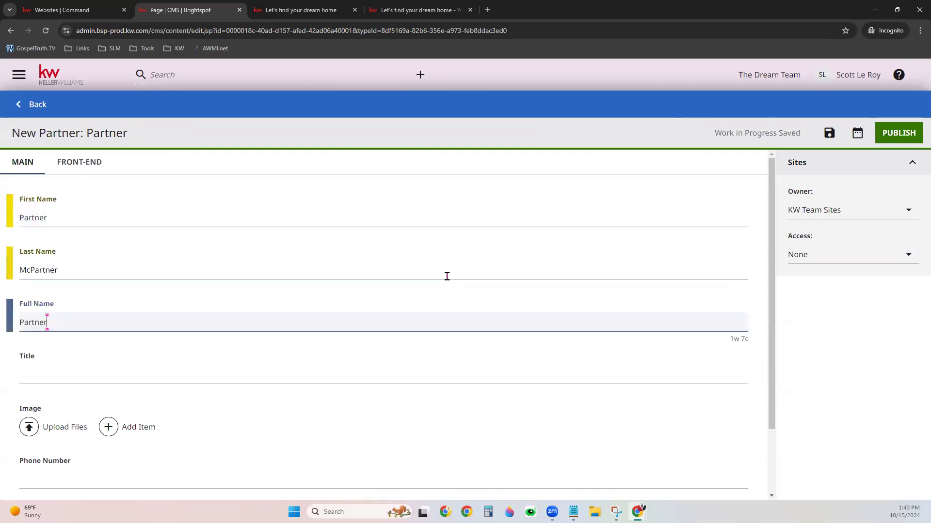
key(Tab)
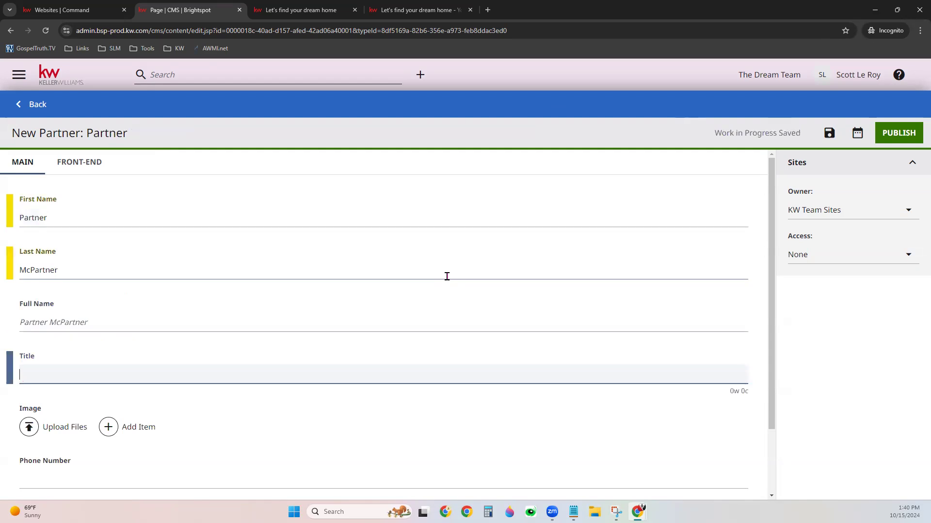
text(Crucial Member)
click(417, 426)
Fill in the partner's phone number and e-mail address, then publish the record.
scroll(271, 315, down, 2)
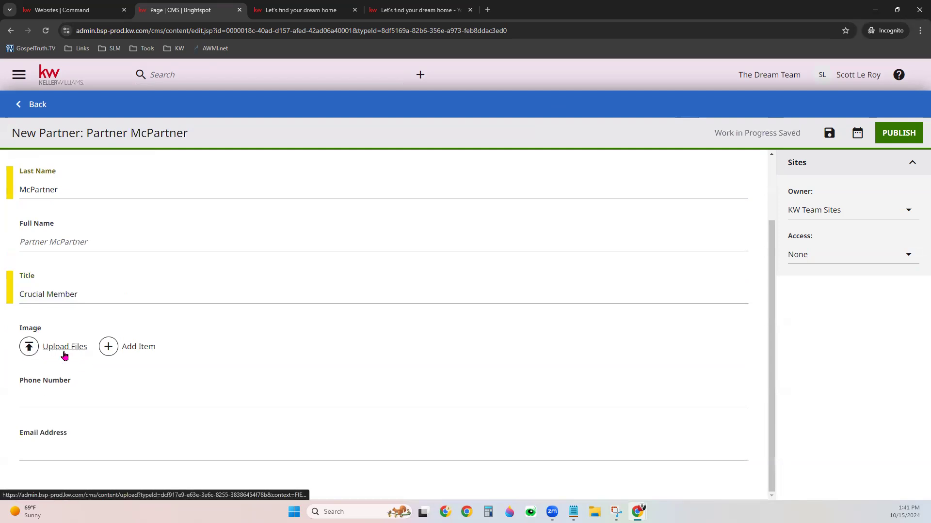
click(35, 398)
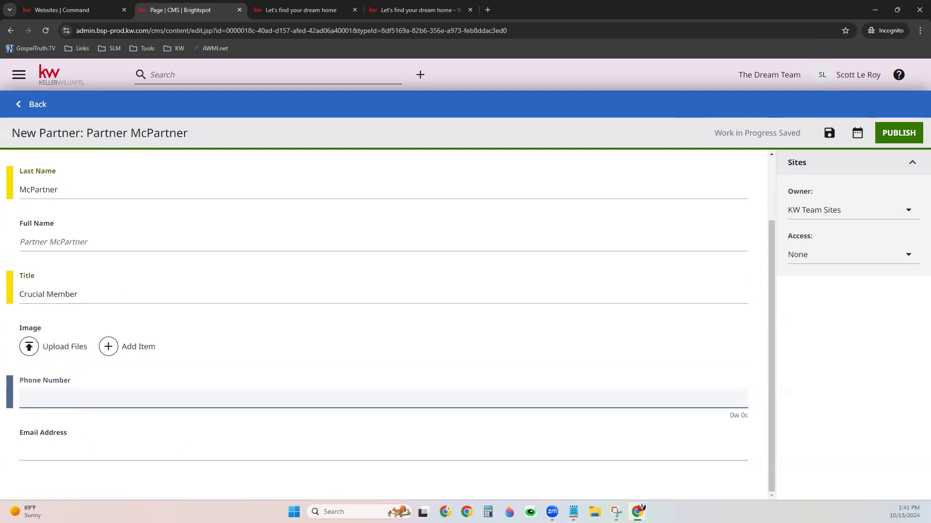
click(167, 458)
click(145, 403)
text(123-)
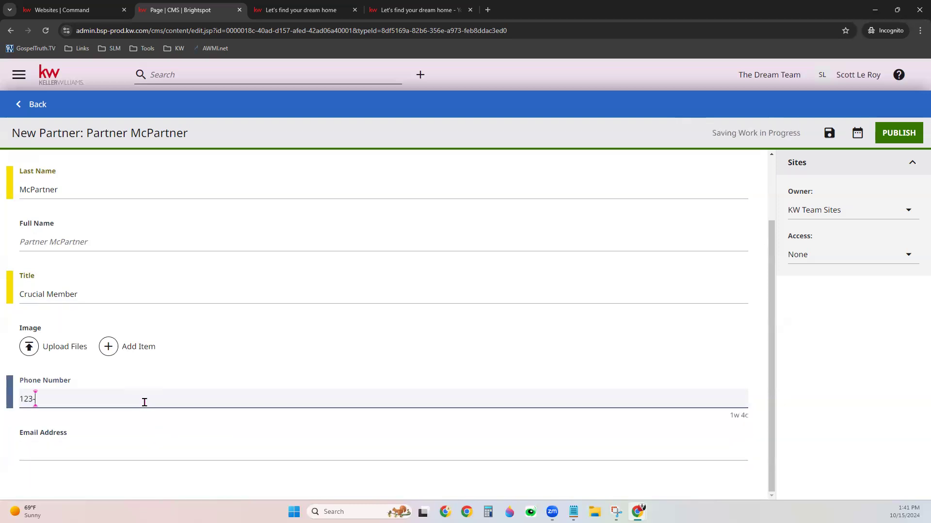
text(123-1111)
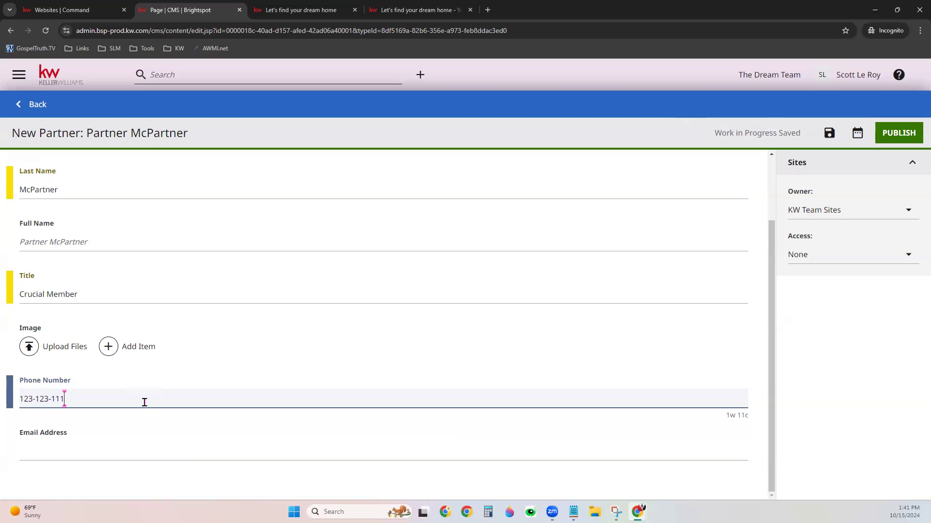
key(Tab)
text(Noemail@)
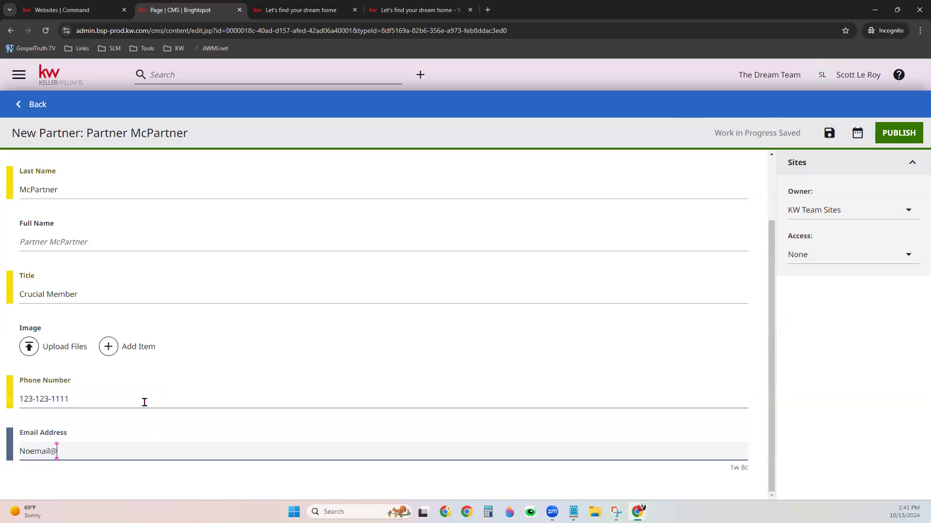
text(fake.com)
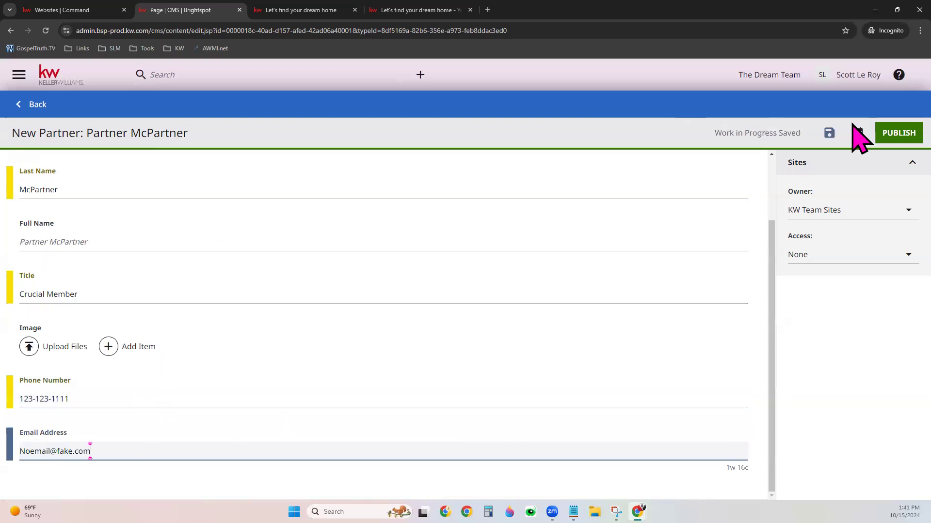
click(917, 136)
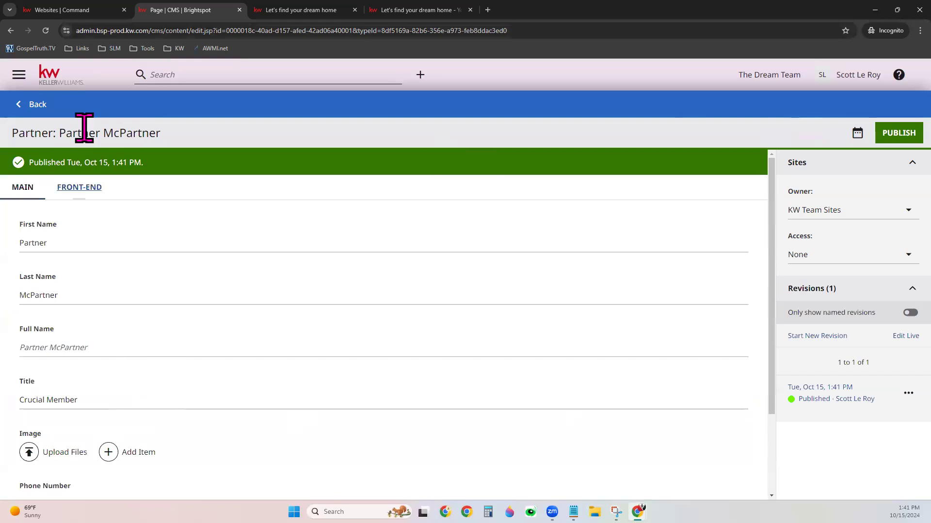
Back on Meet the Team, fill the fifth Additional Partners slot with the new Crucial Member partner.
click(39, 105)
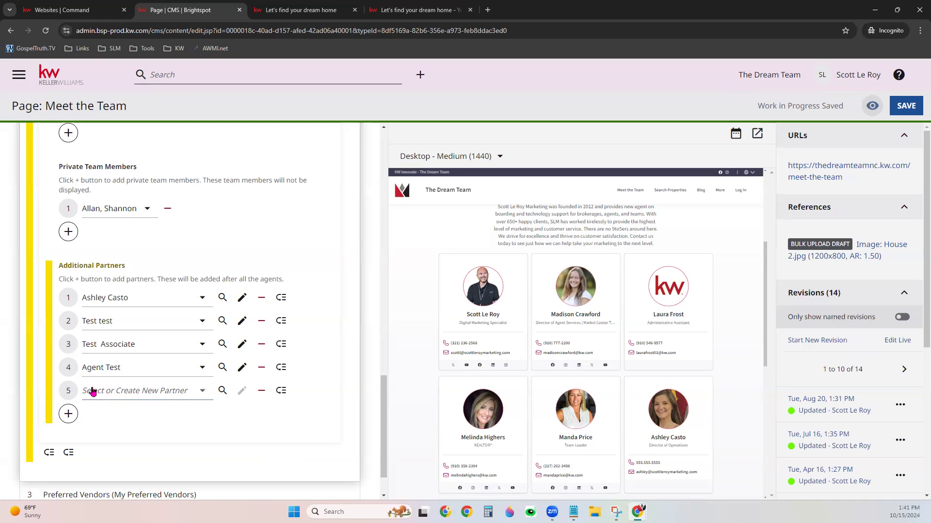
click(155, 396)
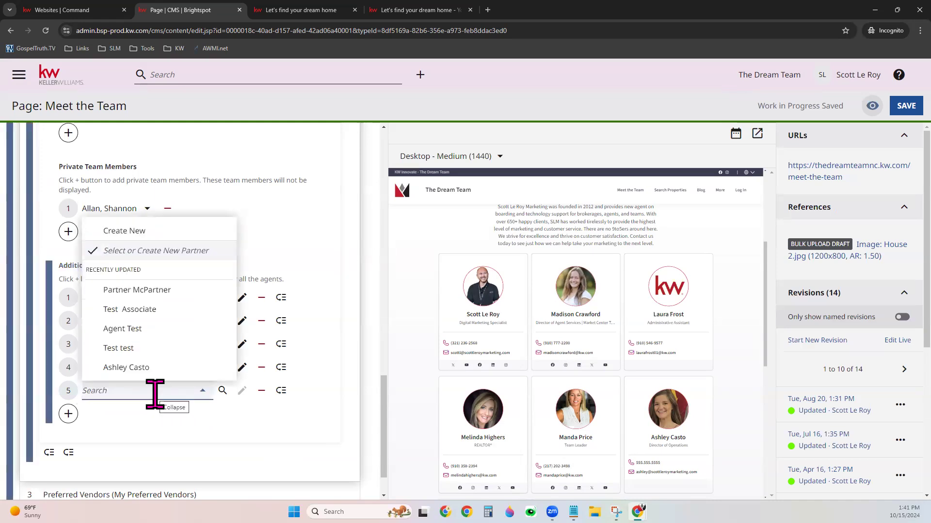
click(140, 290)
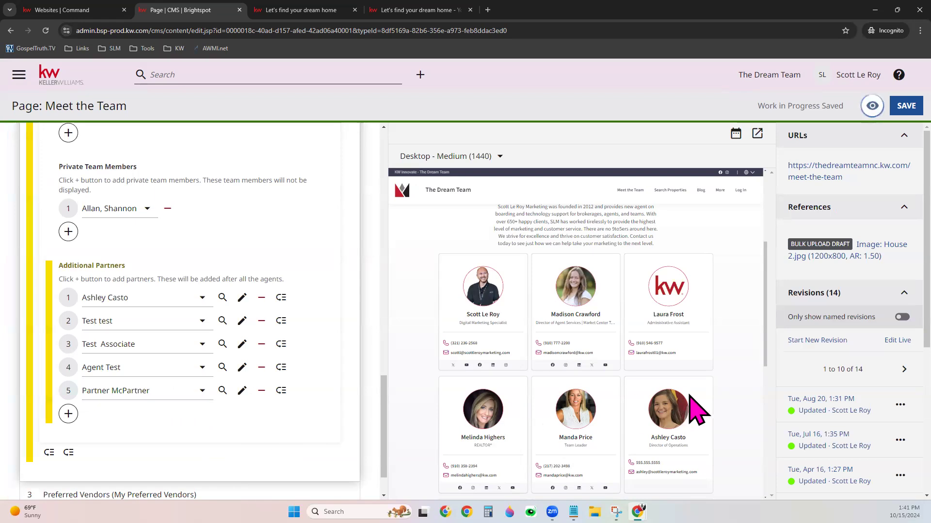
Drag the Crucial Member partner to the top of Additional Partners and check the preview.
scroll(722, 391, down, 5)
scroll(730, 405, down, 5)
scroll(720, 396, down, 3)
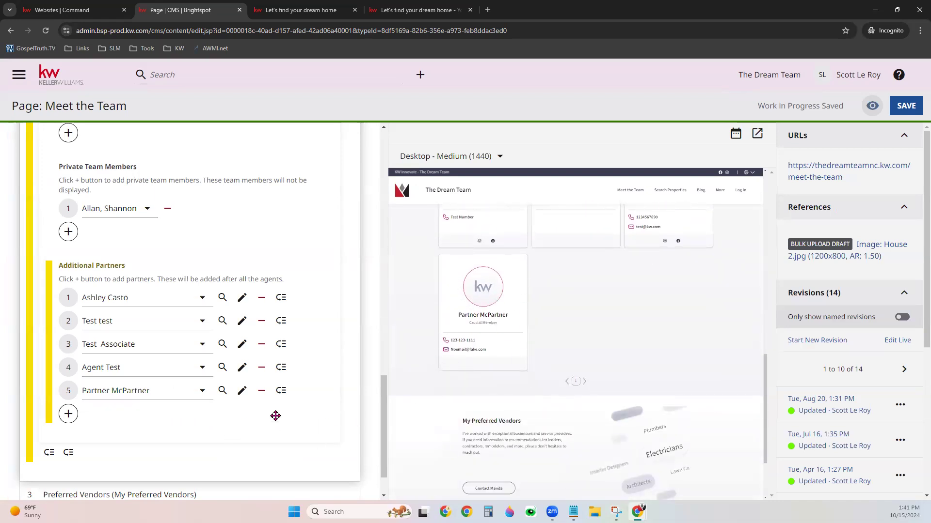
drag(282, 393, 284, 312)
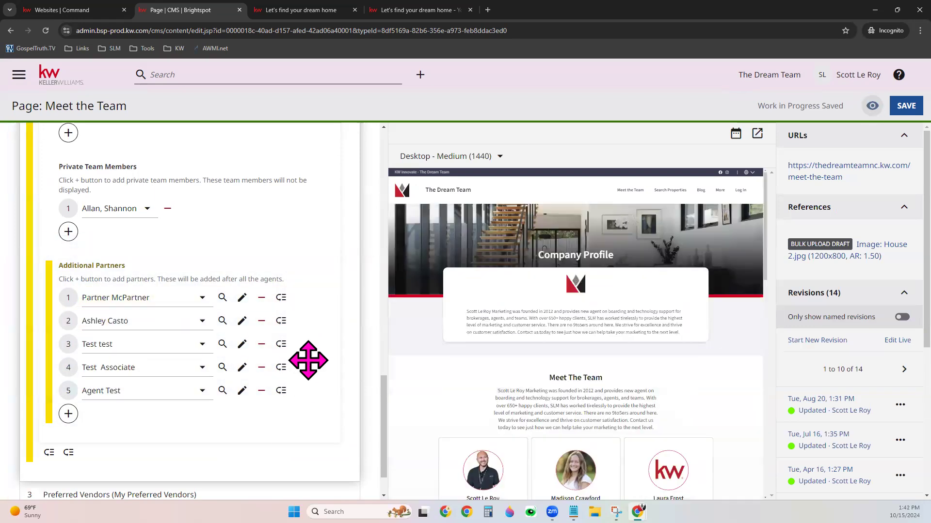
scroll(696, 373, down, 6)
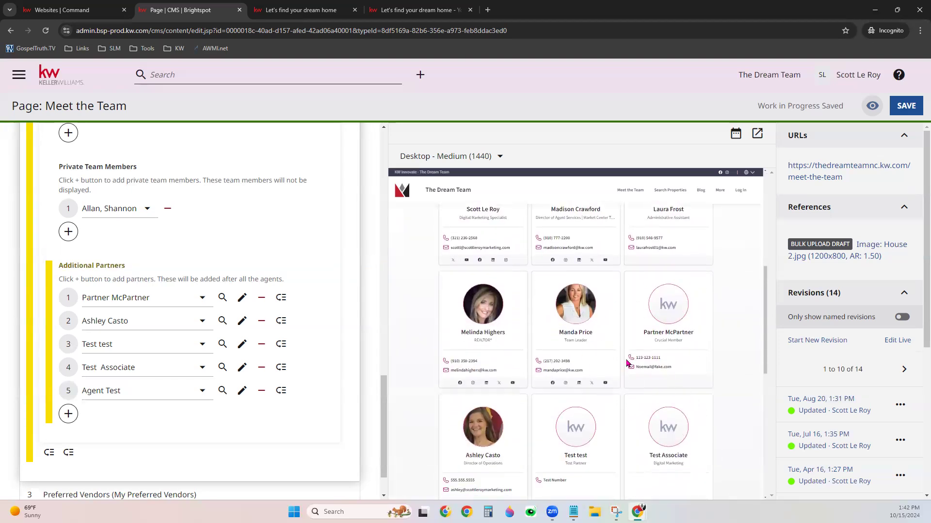
scroll(301, 377, up, 5)
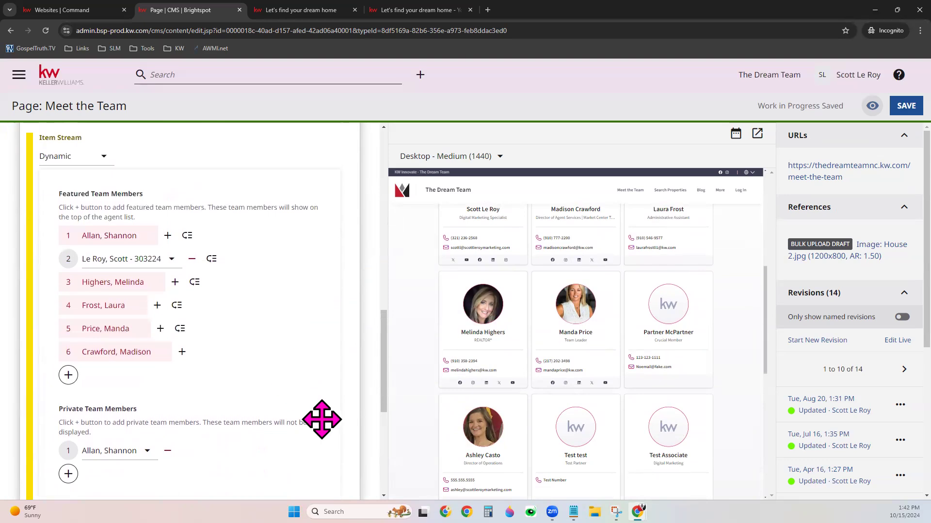
scroll(322, 420, down, 5)
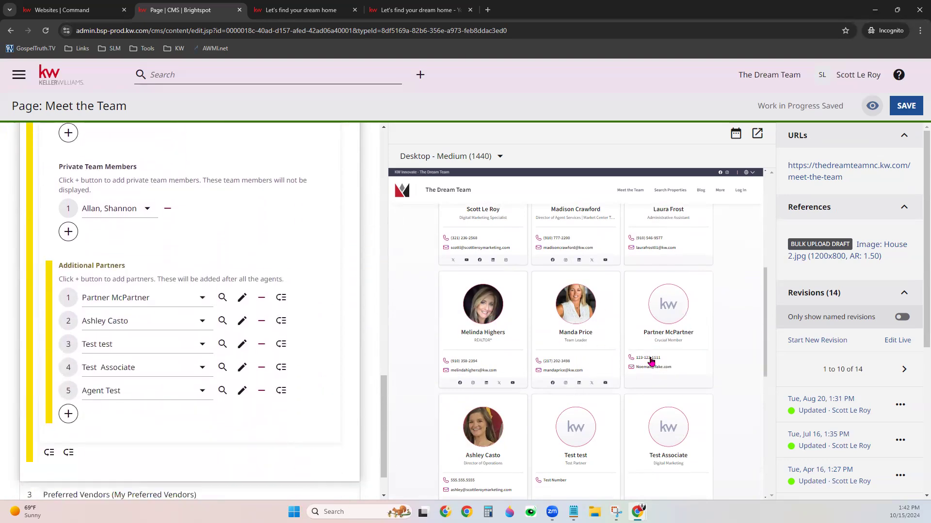
scroll(633, 355, up, 1)
scroll(572, 301, up, 1)
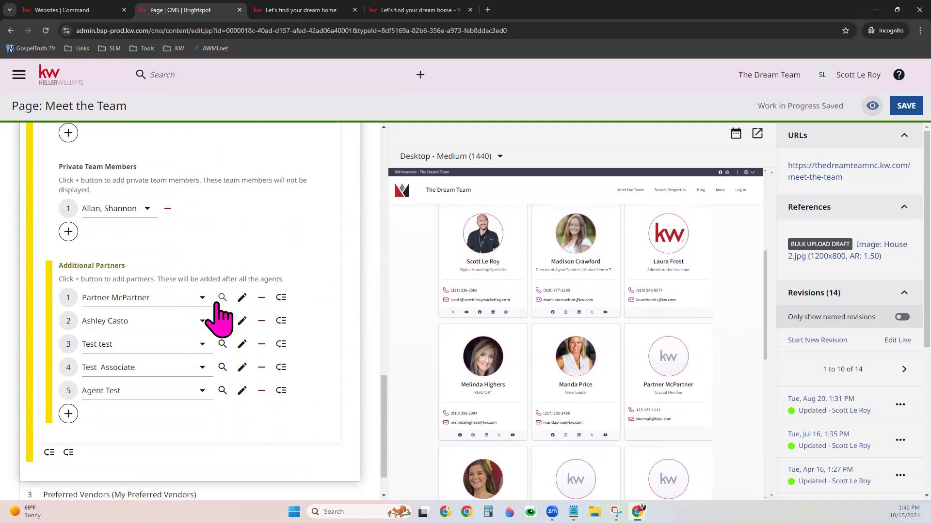
scroll(224, 286, up, 2)
scroll(189, 339, up, 3)
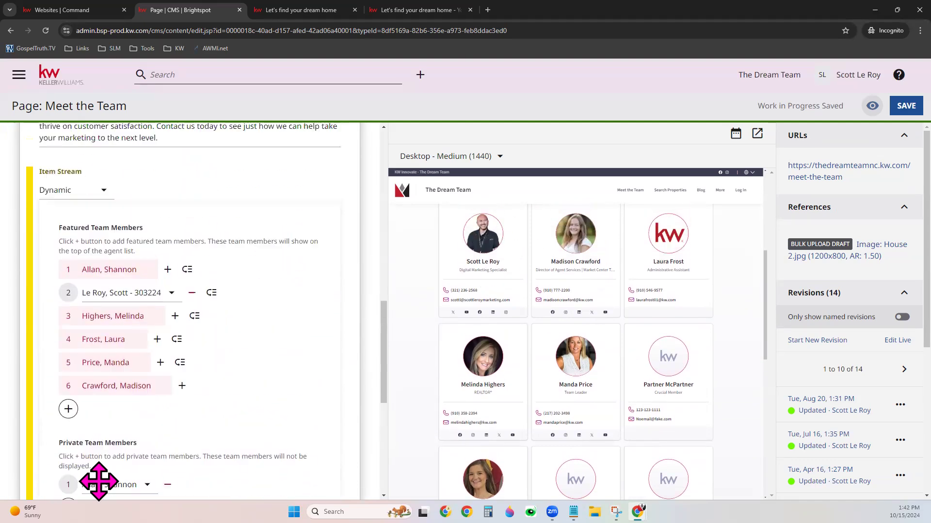
scroll(312, 388, down, 5)
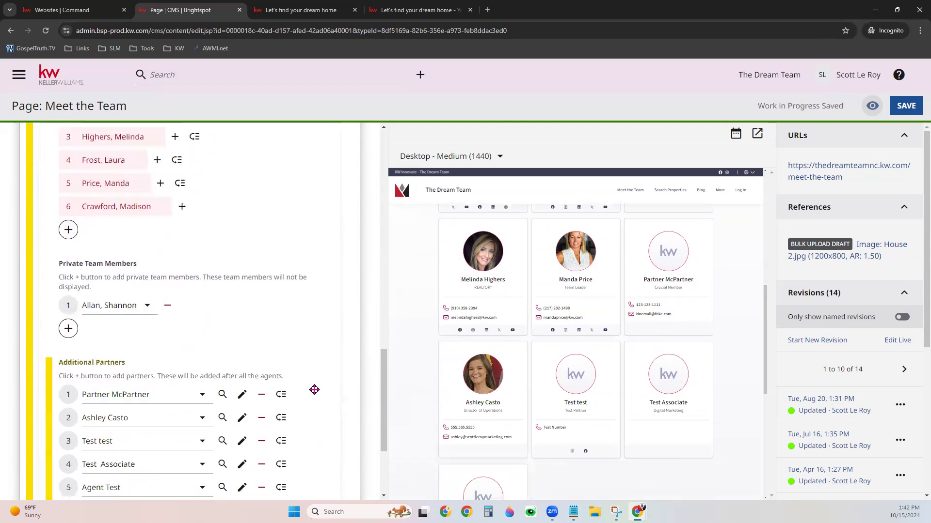
scroll(737, 426, up, 3)
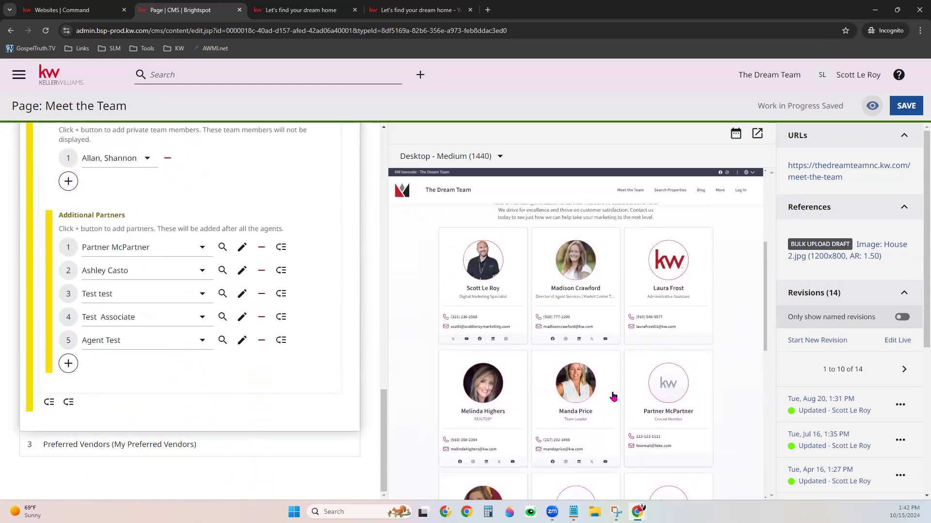
scroll(700, 438, down, 2)
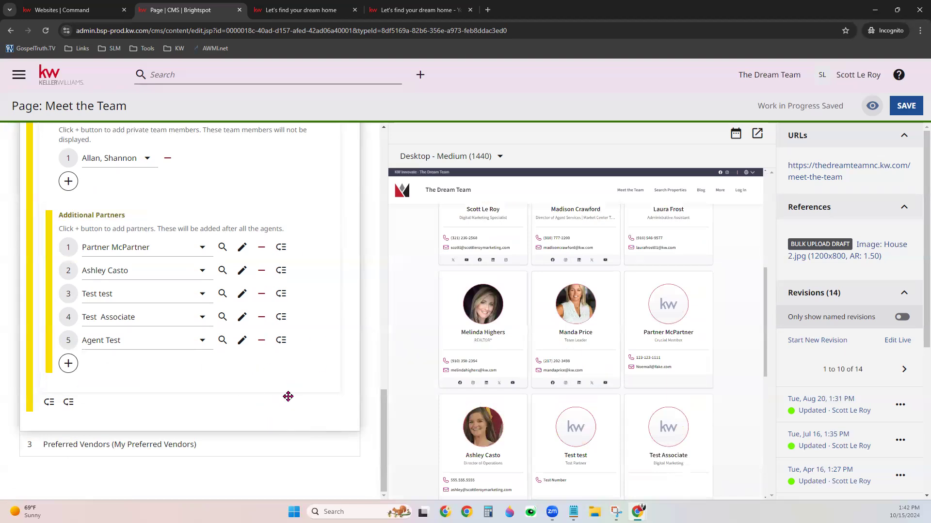
Expand the Preferred Vendors module and check its title and curated-vendors description fields.
click(79, 444)
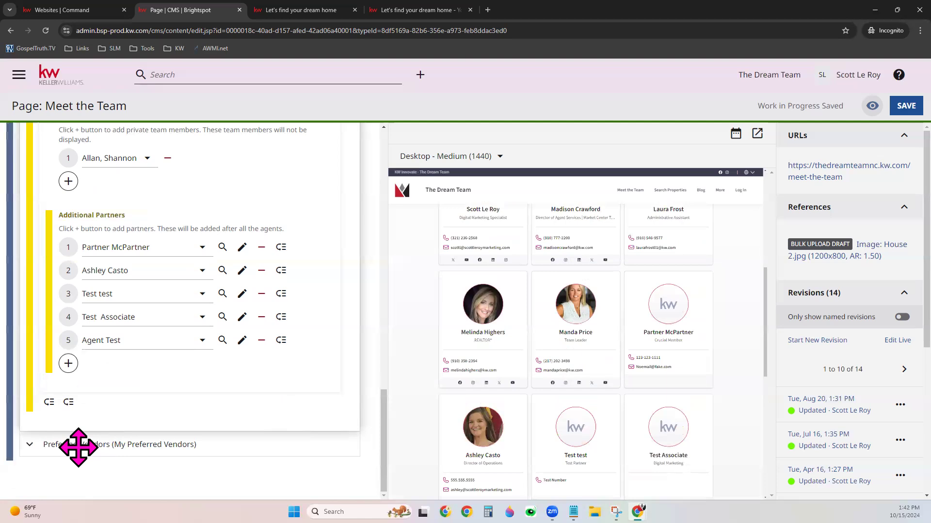
scroll(279, 435, down, 6)
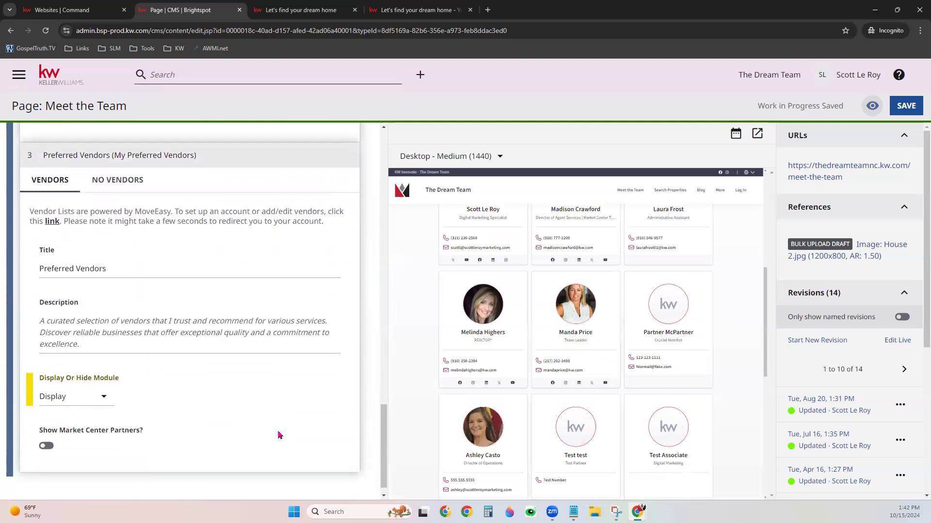
scroll(685, 383, down, 8)
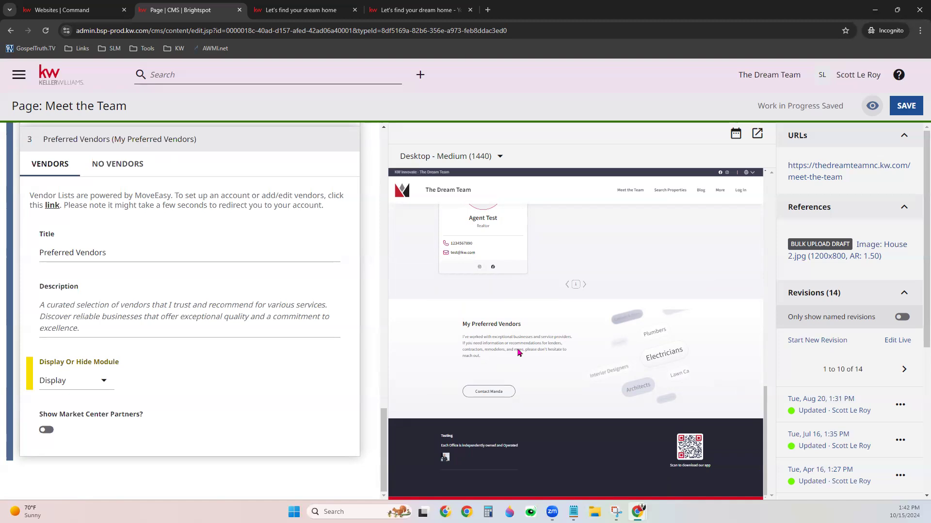
click(114, 319)
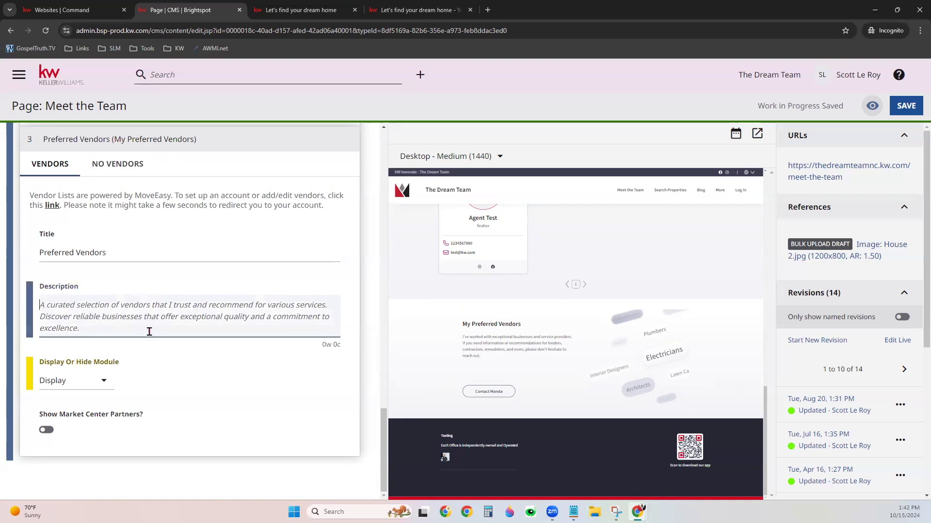
click(140, 252)
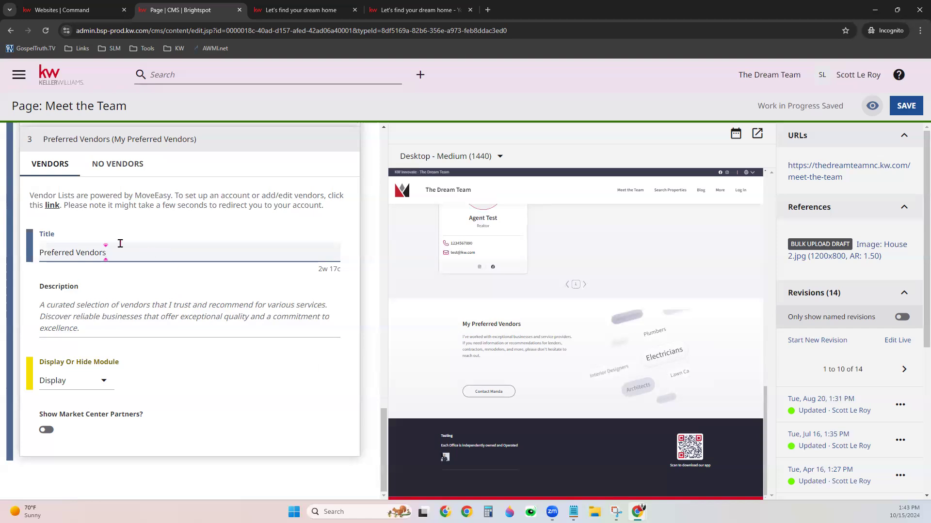
Always allow pop-ups and redirects from the CMS site so the MoveEasy vendor setup opens.
click(56, 210)
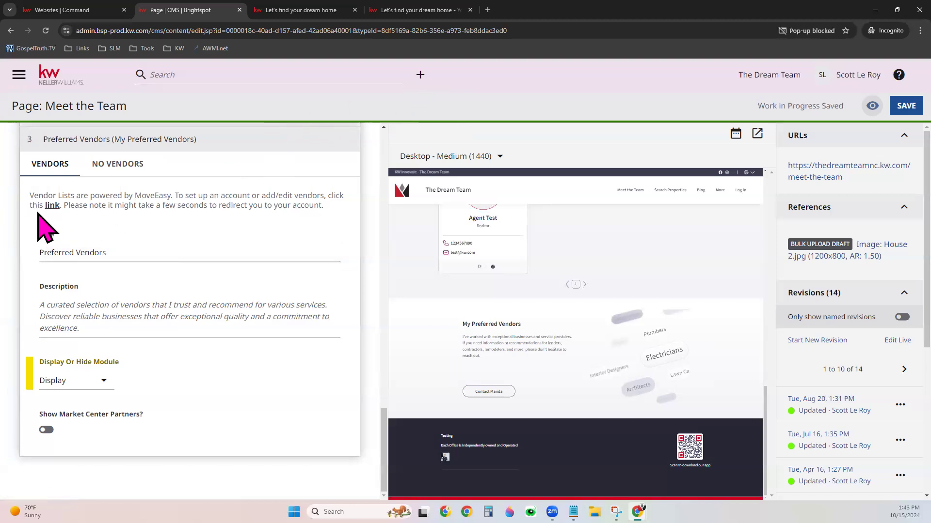
click(822, 30)
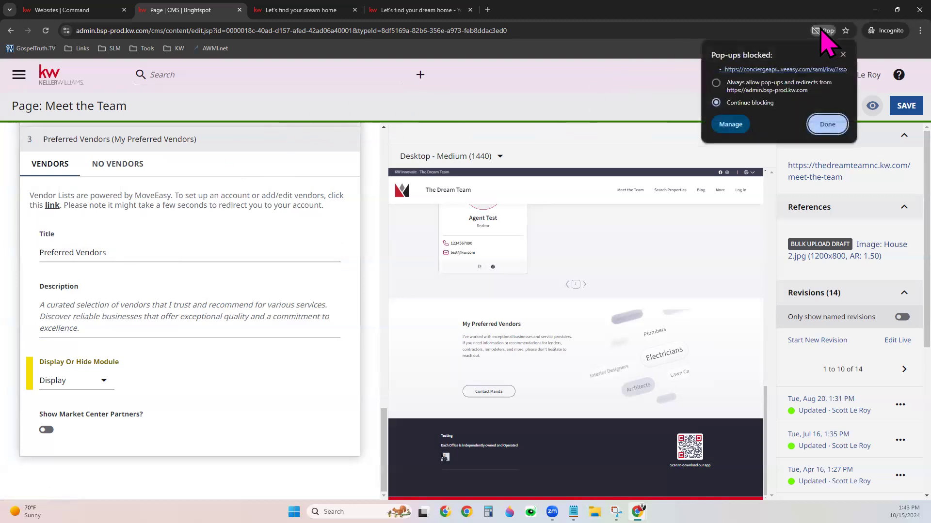
click(716, 83)
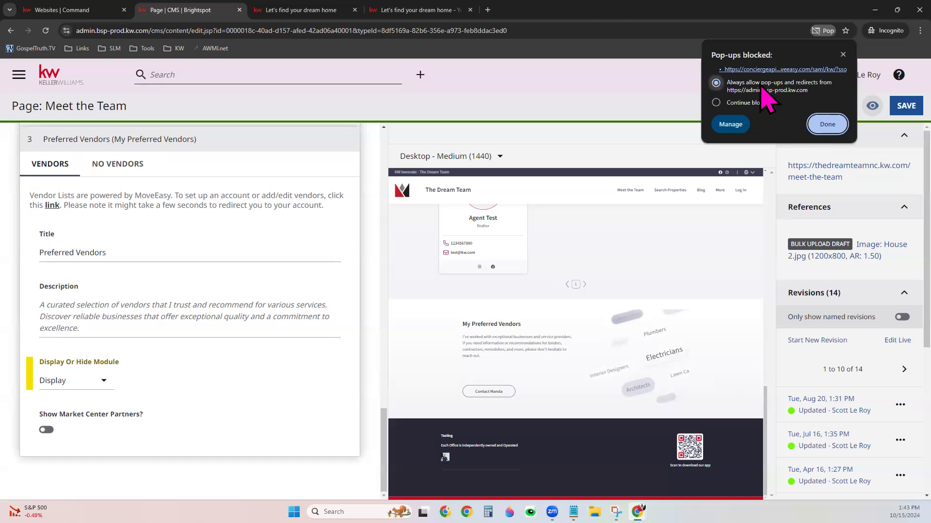
click(825, 125)
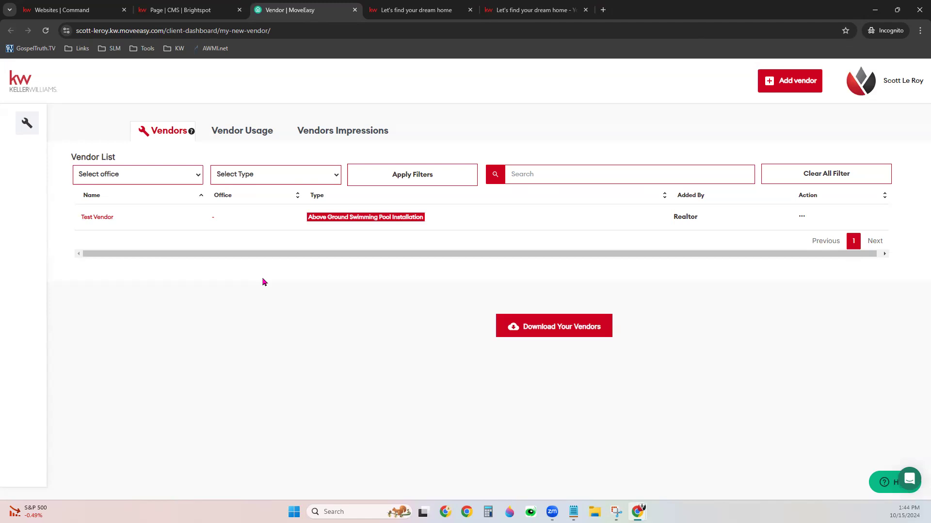
Bring up MoveEasy's Add vendor form, then go back to the 'Page | CMS | Brightspot' tab.
click(795, 85)
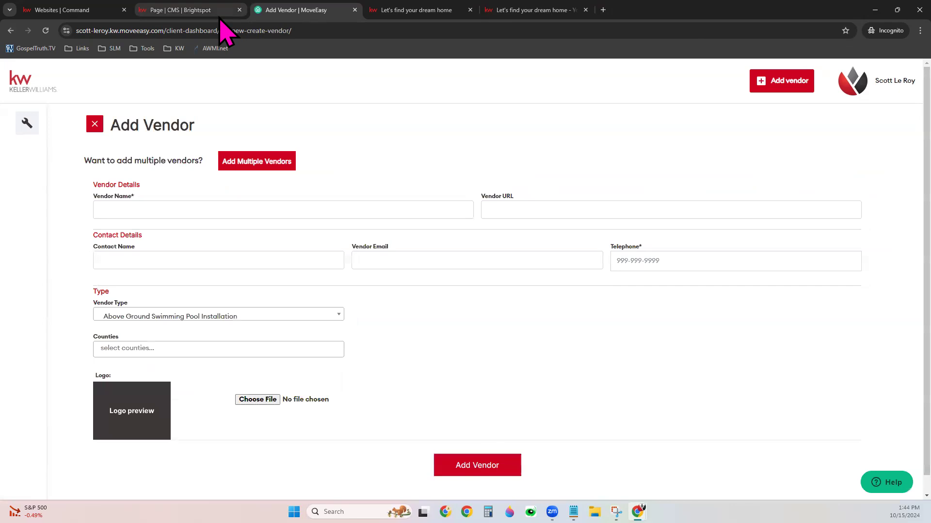
click(181, 10)
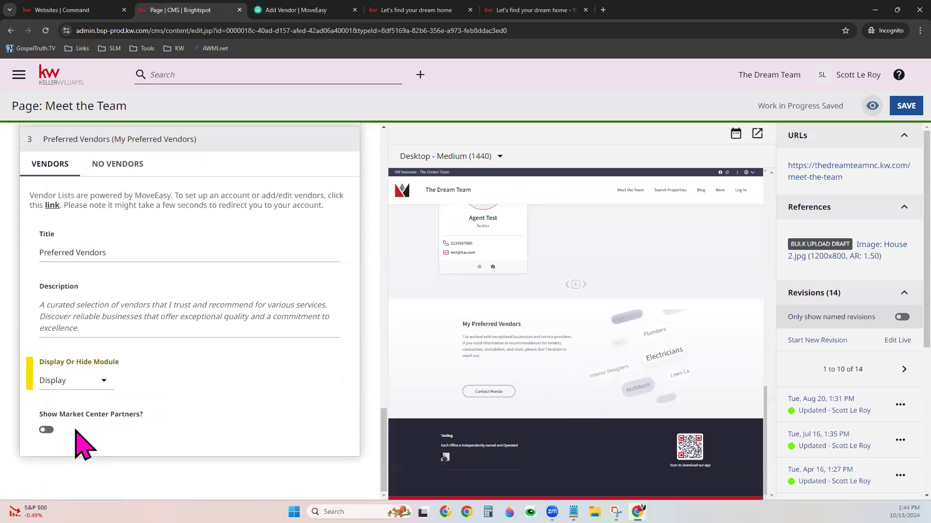
click(47, 430)
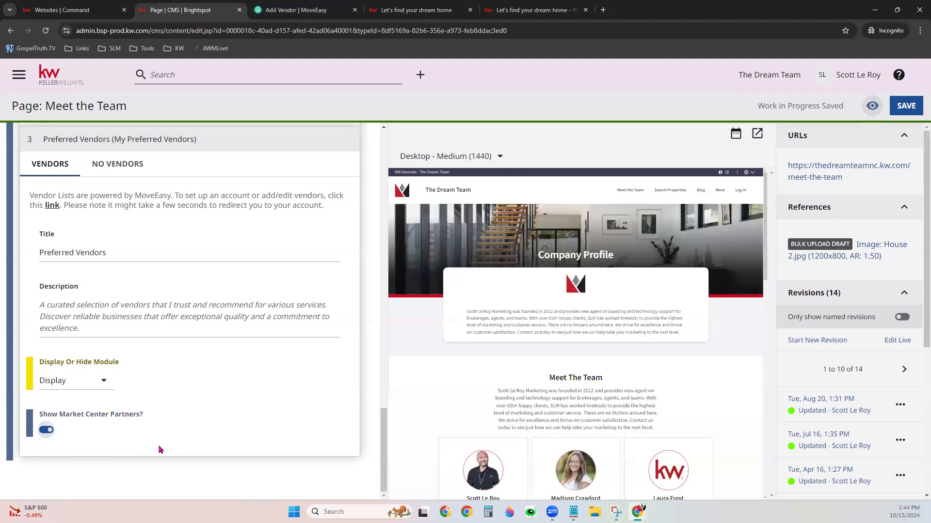
scroll(703, 323, down, 15)
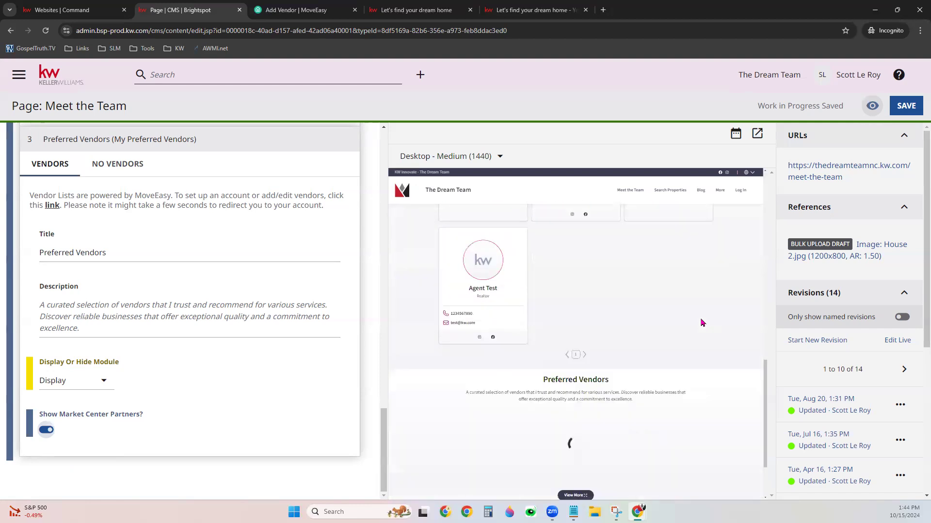
scroll(703, 323, down, 2)
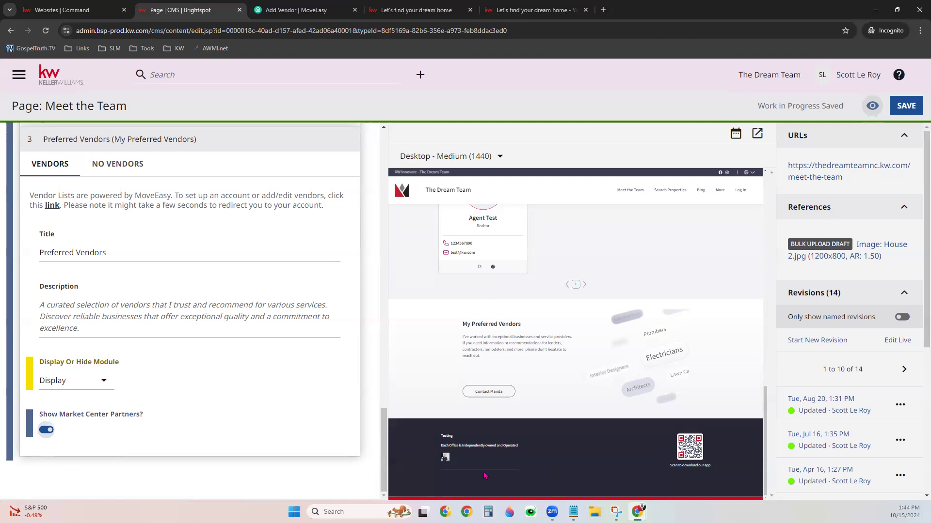
click(45, 430)
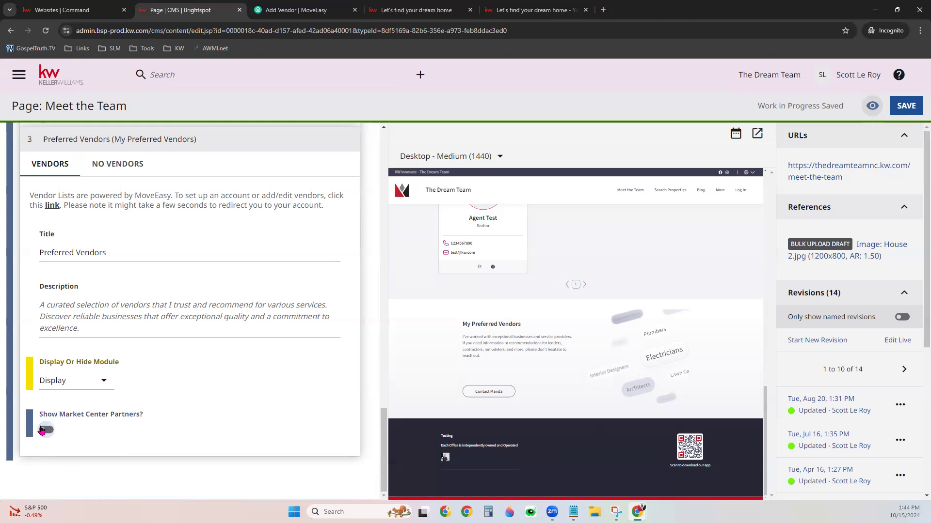
Review the No Vendors Description, then set the Preferred Vendors module back to its Vendors view.
click(135, 162)
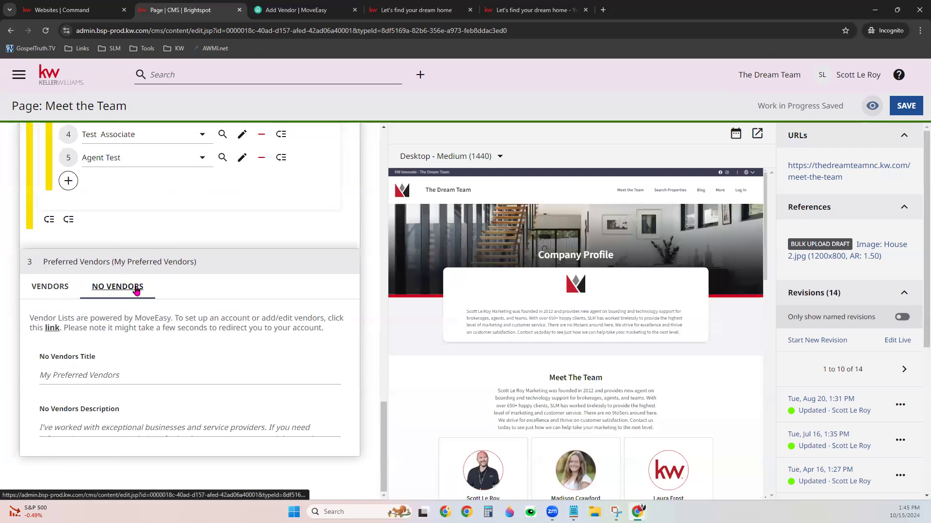
click(138, 426)
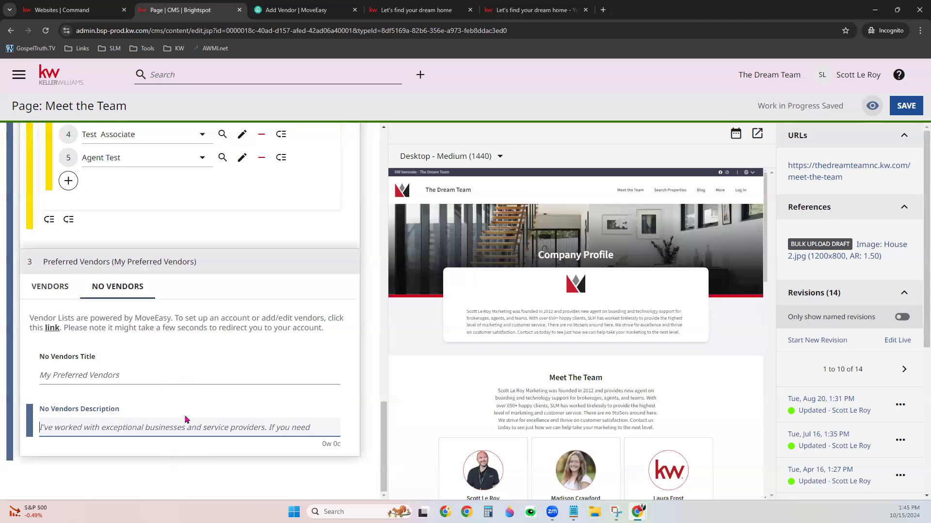
scroll(474, 366, down, 3)
click(50, 289)
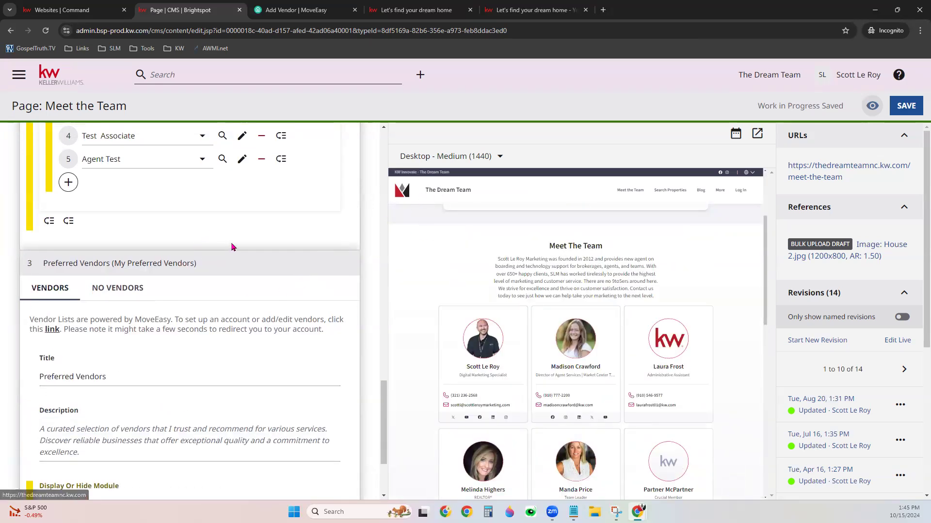
scroll(231, 248, up, 15)
scroll(233, 247, up, 1)
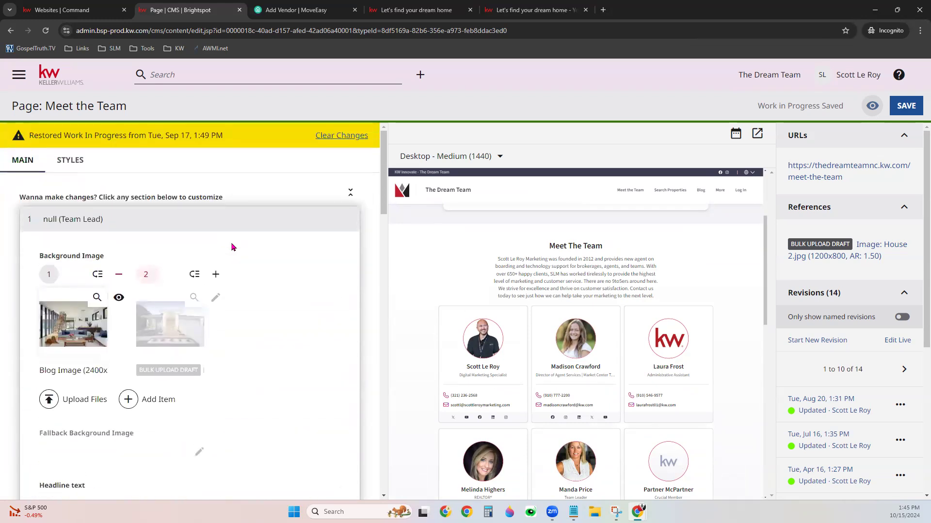
Save the Meet the Team page, return to the dashboard, and scroll to Page: Homepage.
click(913, 103)
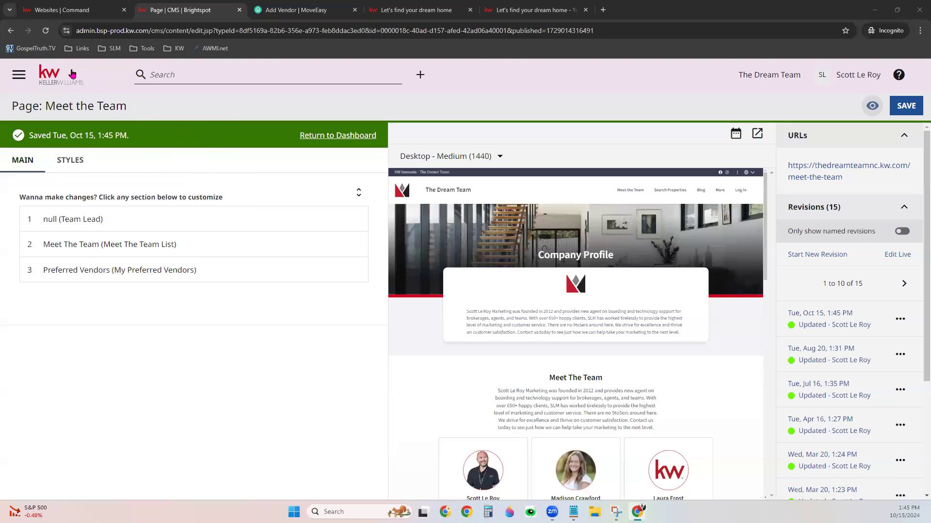
click(49, 81)
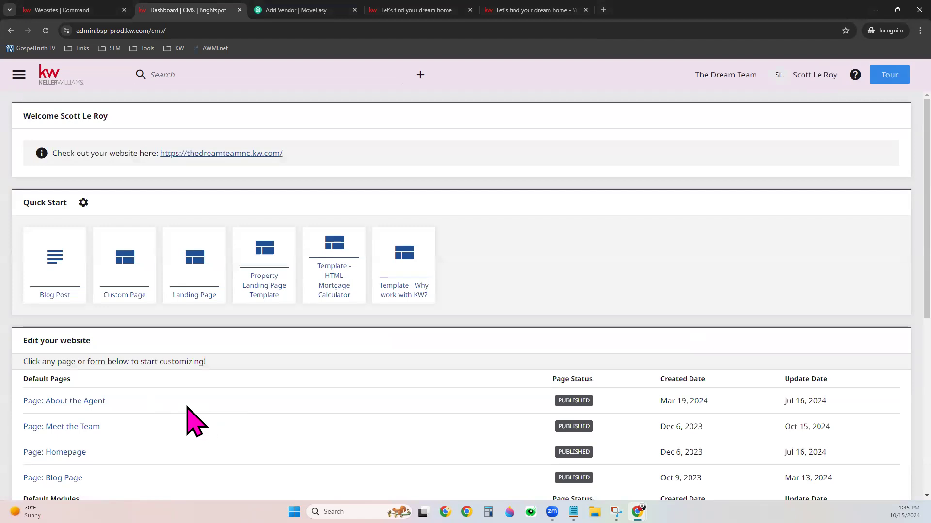
scroll(192, 419, down, 2)
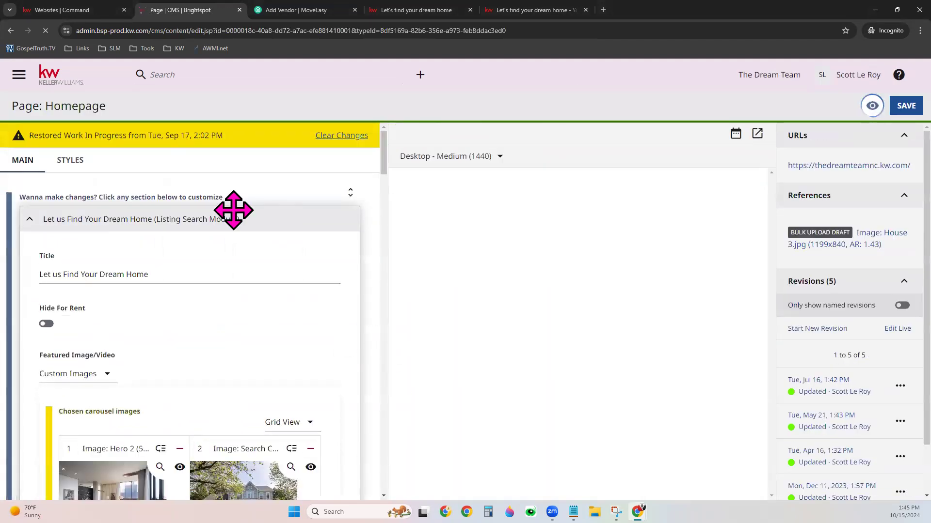
Check the Testimonial List and List modules, then open the Let us Find Your Dream Home module settings.
click(233, 210)
click(222, 243)
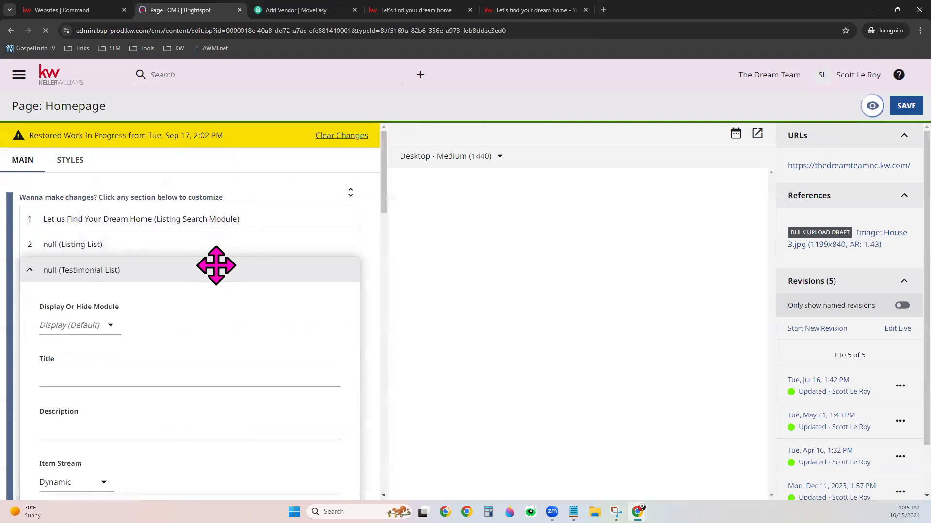
click(216, 268)
click(200, 293)
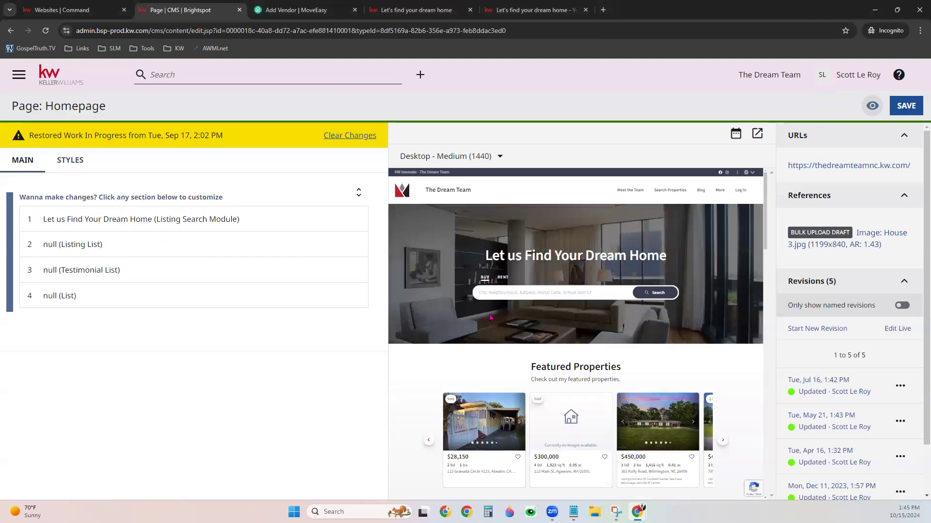
click(197, 218)
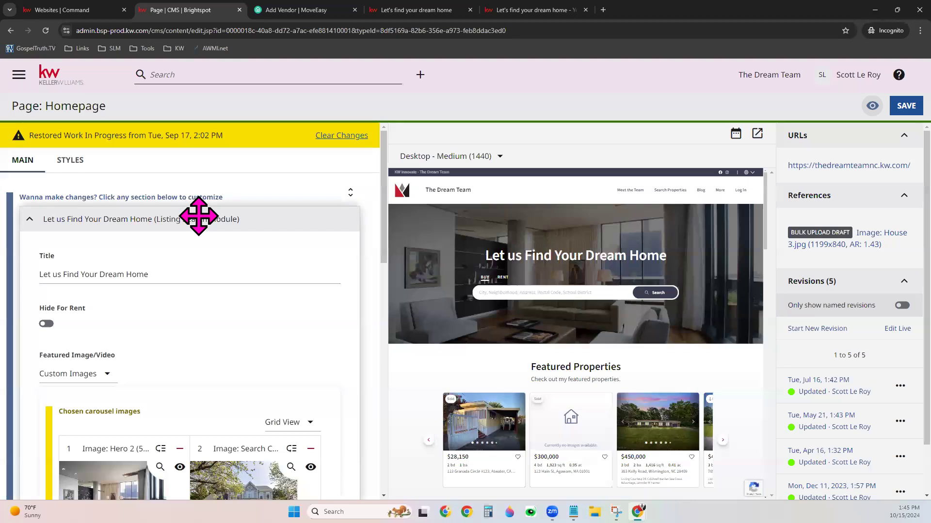
scroll(274, 351, down, 2)
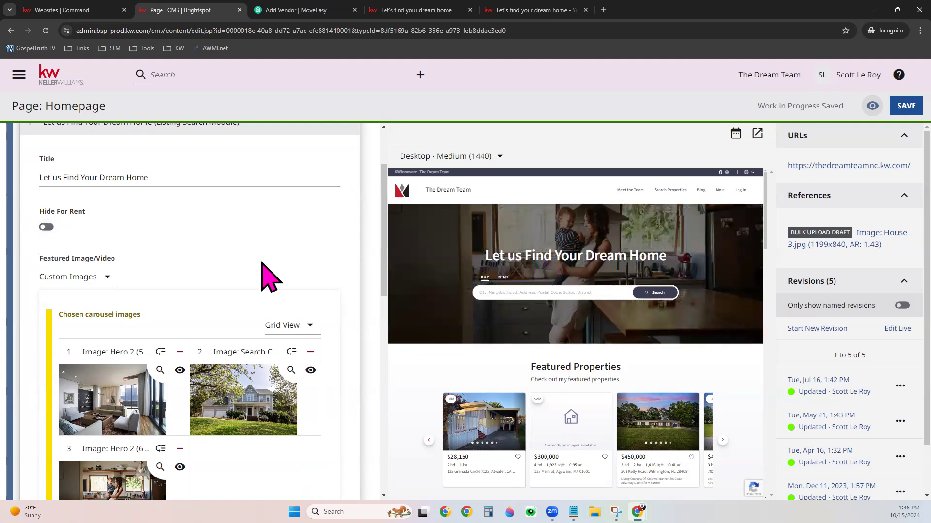
Move the third hero carousel image (Hero 2) up into the second slot.
scroll(366, 356, down, 3)
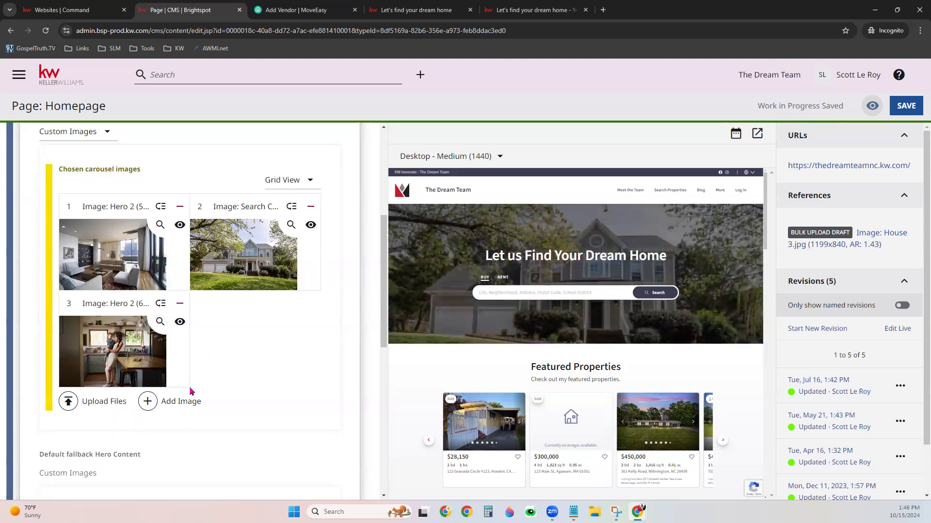
scroll(201, 388, down, 2)
scroll(201, 388, up, 2)
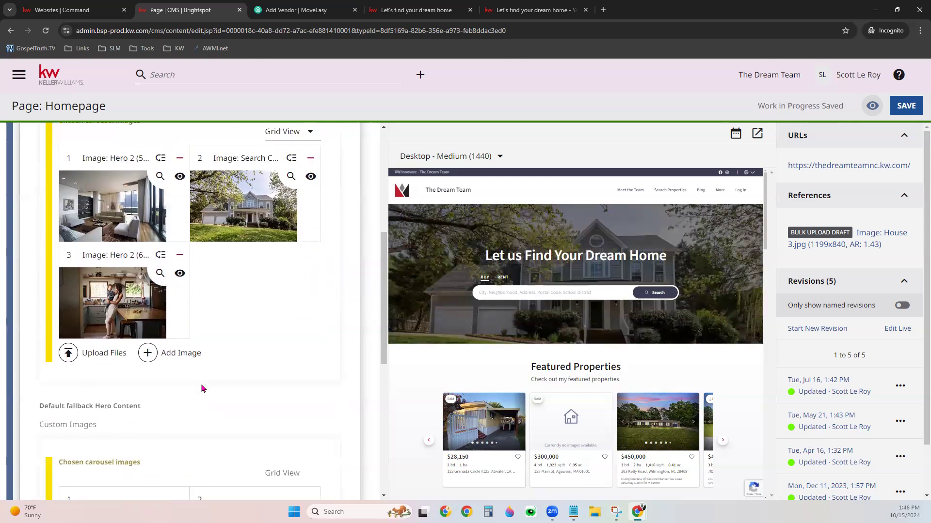
scroll(201, 388, up, 1)
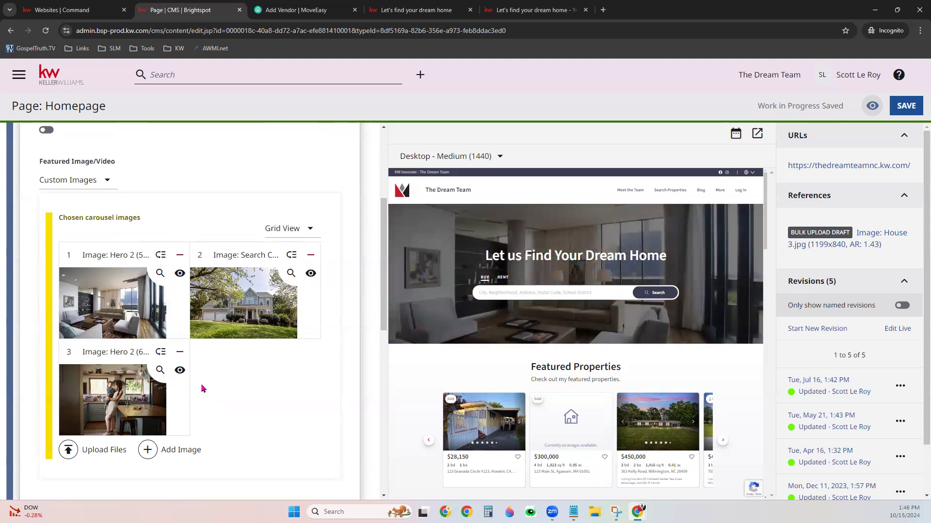
drag(161, 352, 229, 328)
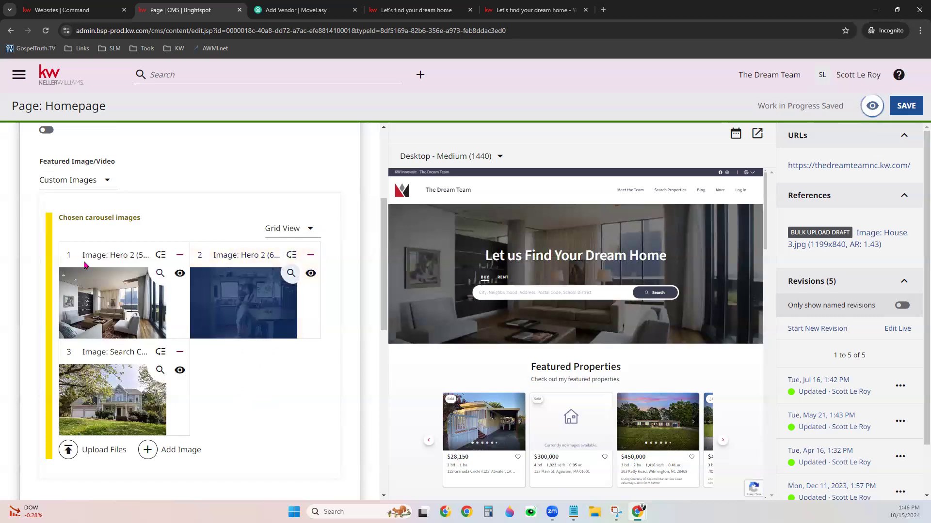
Open the Listing List module's settings further down the Homepage.
scroll(290, 431, down, 4)
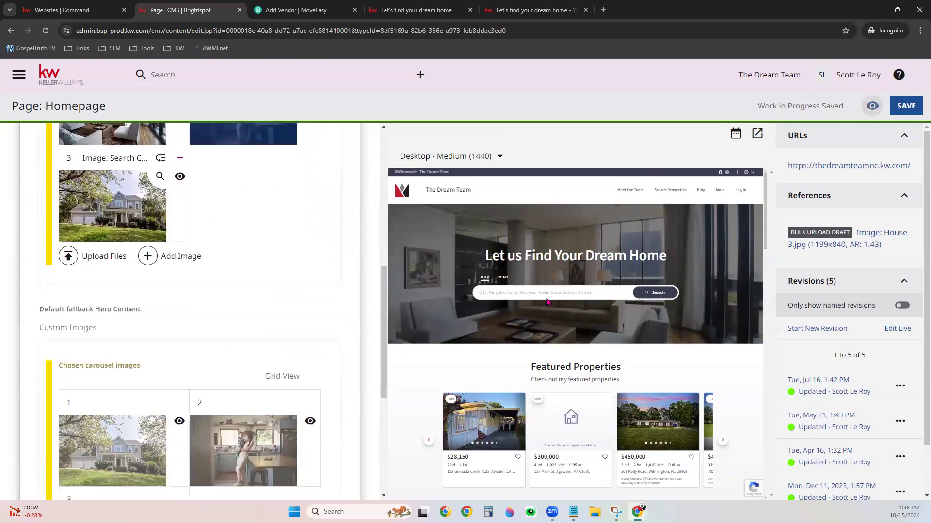
scroll(172, 395, down, 4)
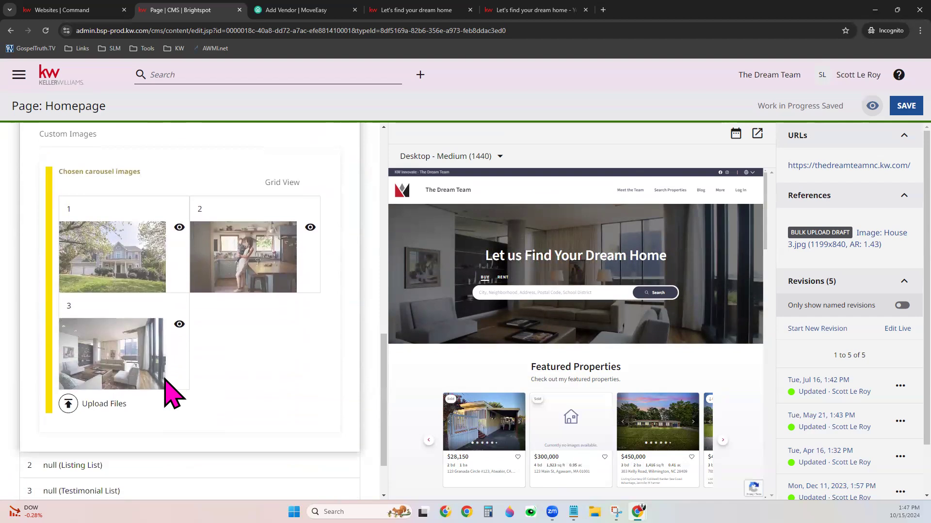
scroll(173, 395, down, 2)
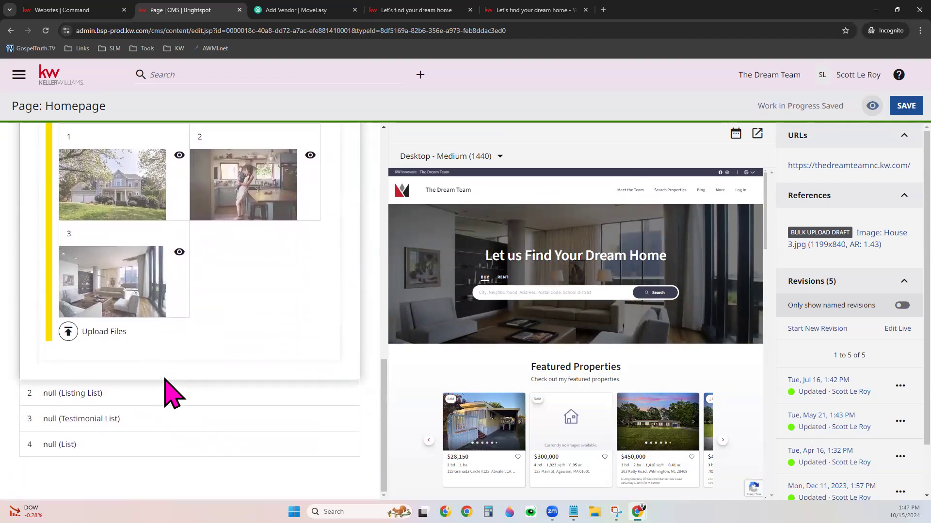
click(76, 395)
scroll(301, 395, down, 5)
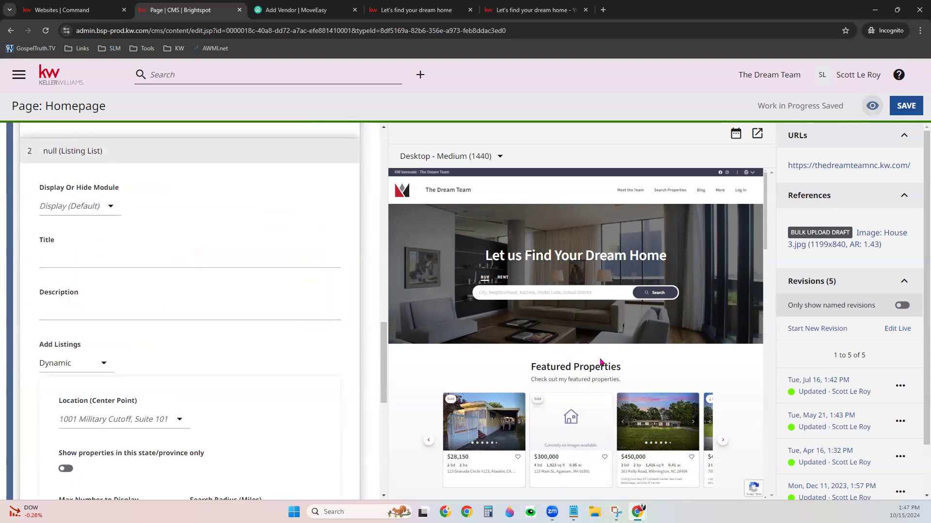
scroll(758, 384, down, 2)
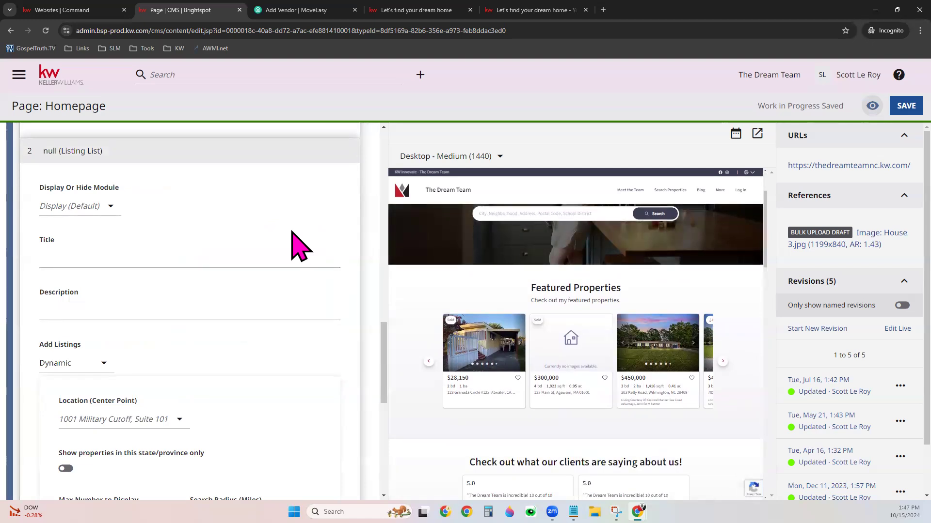
click(163, 257)
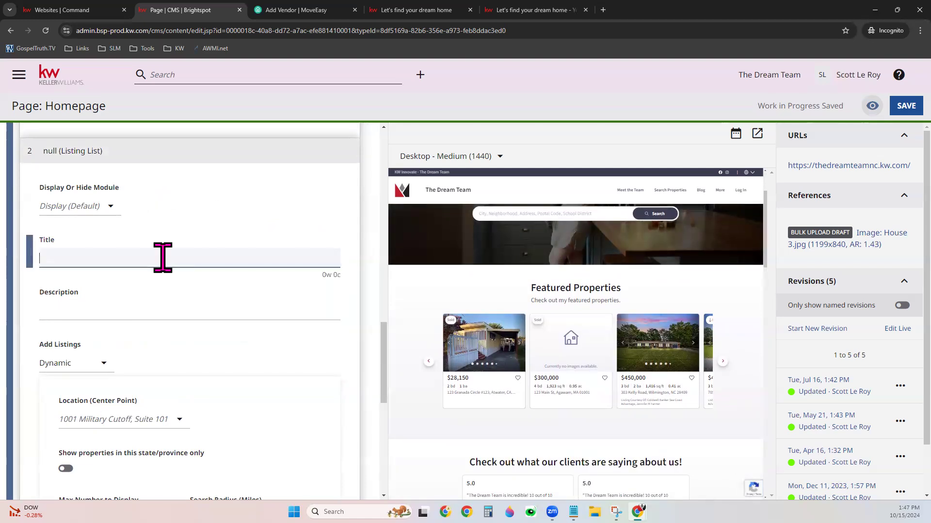
click(155, 308)
click(103, 206)
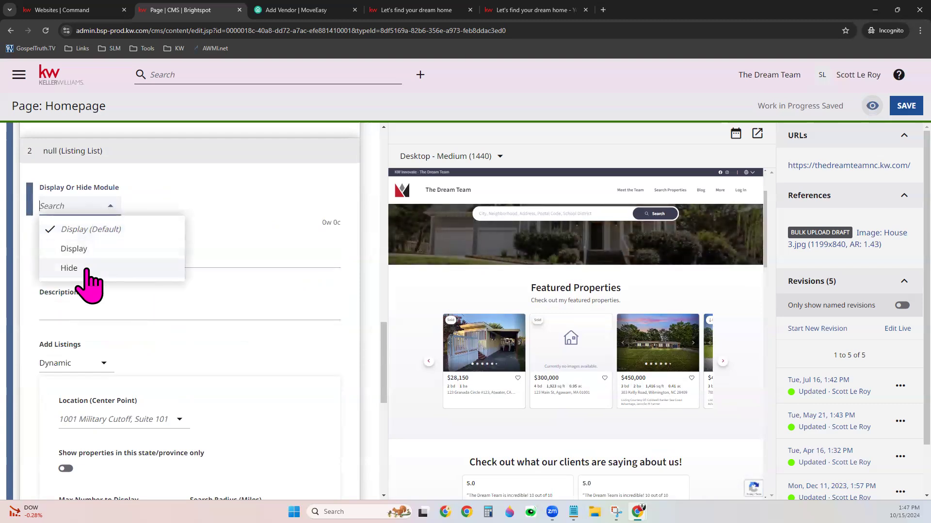
click(229, 188)
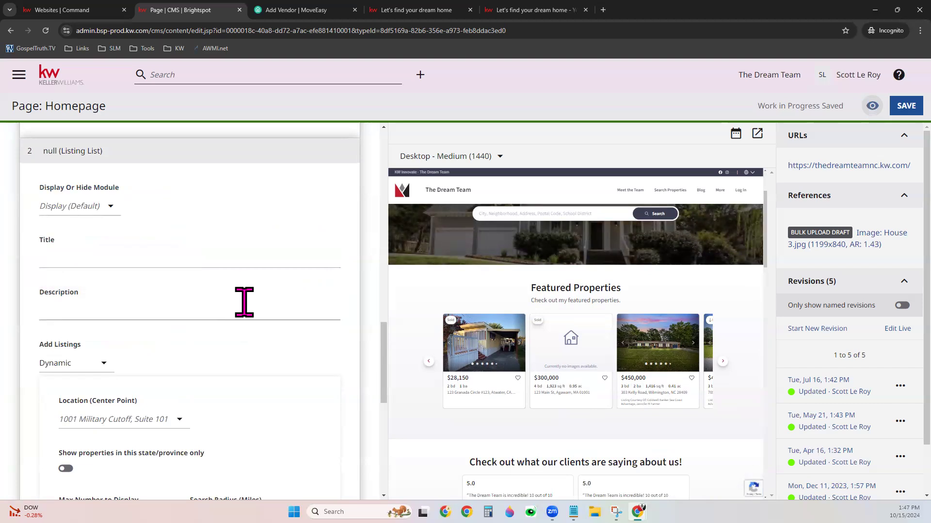
scroll(247, 310, down, 4)
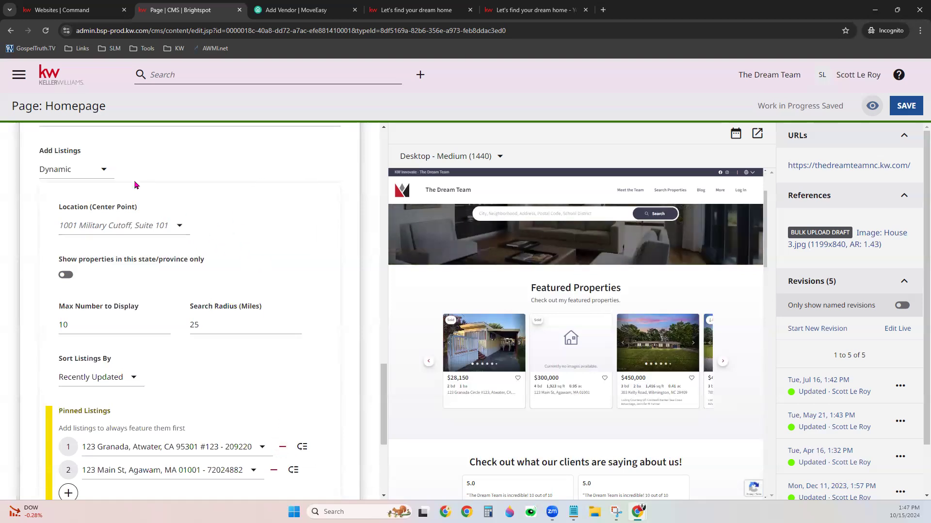
Switch Add Listings to Basic and pin the '123 Main St' listing (123 Main, Camden, MI).
click(55, 170)
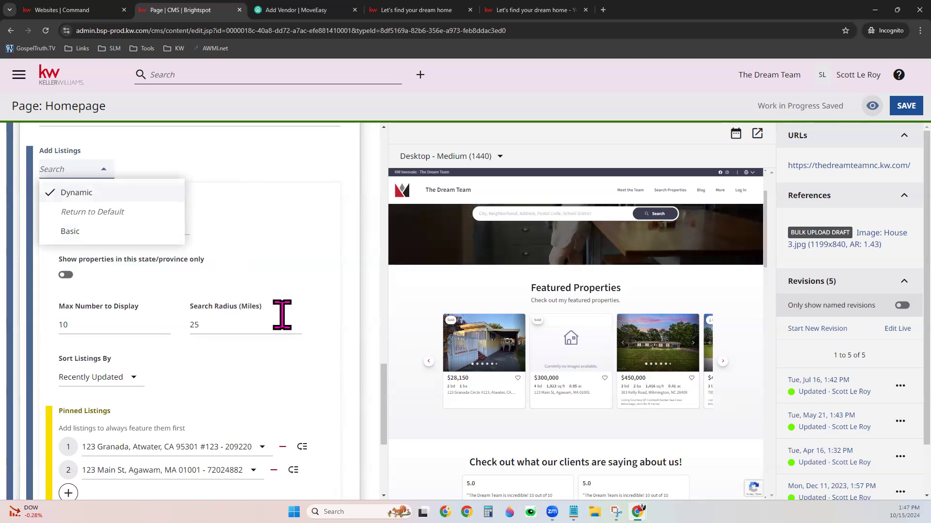
click(56, 236)
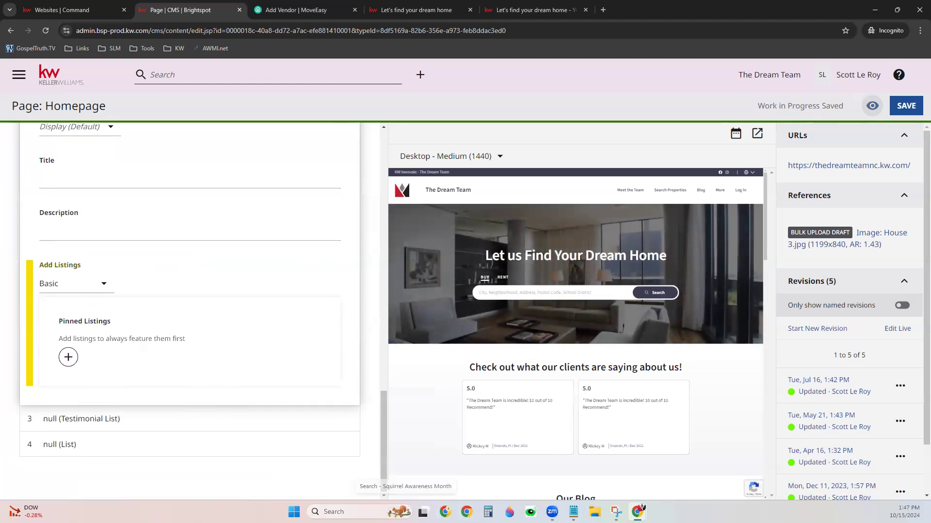
click(68, 359)
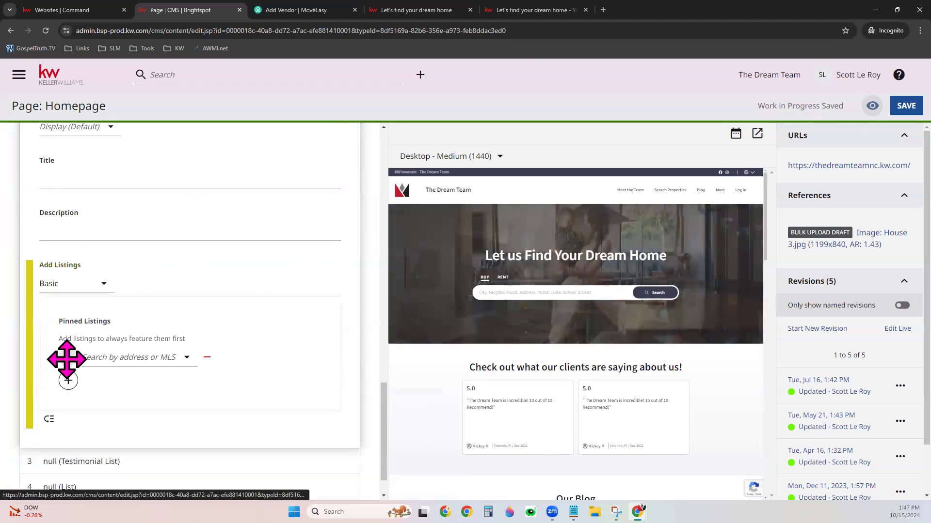
click(127, 359)
text(123 Main)
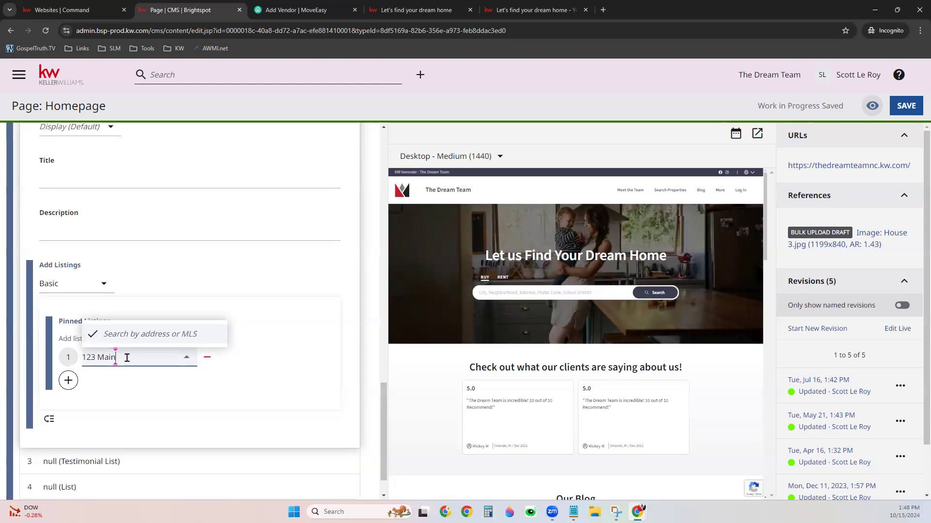
text( St)
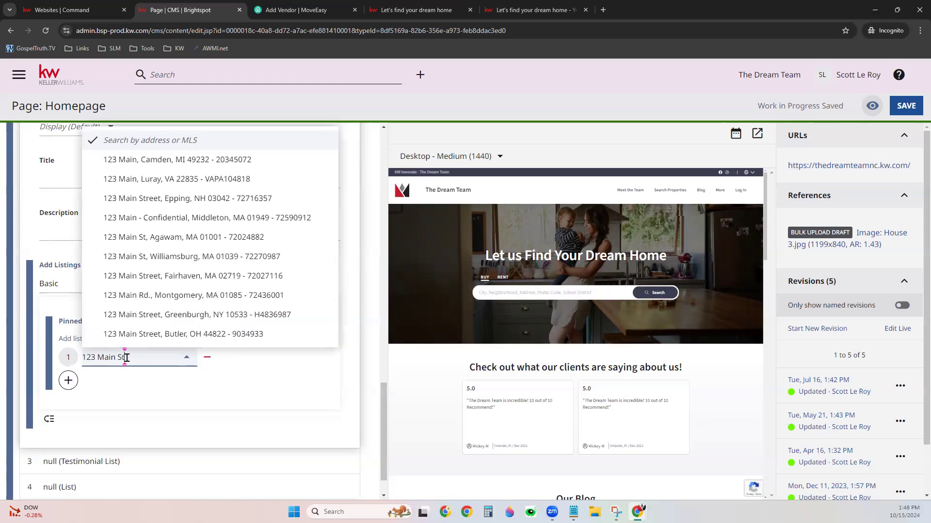
click(151, 162)
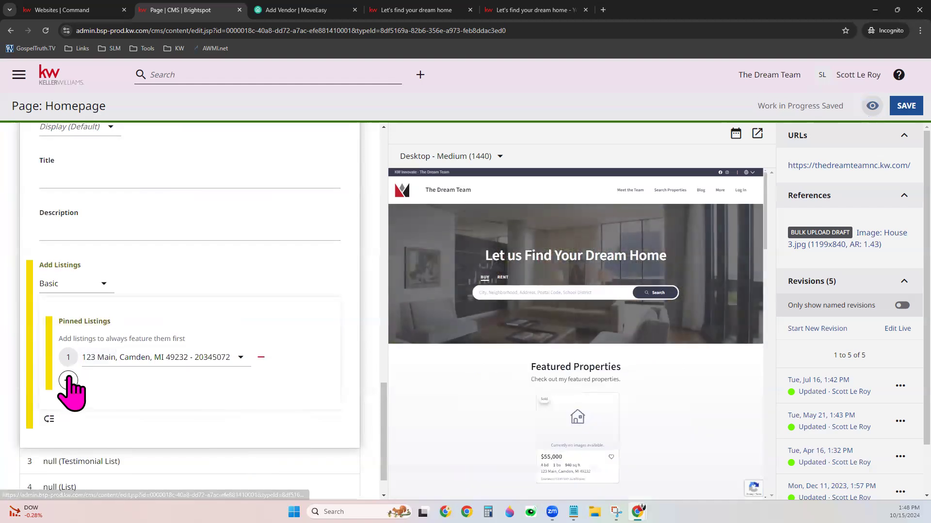
scroll(637, 405, down, 2)
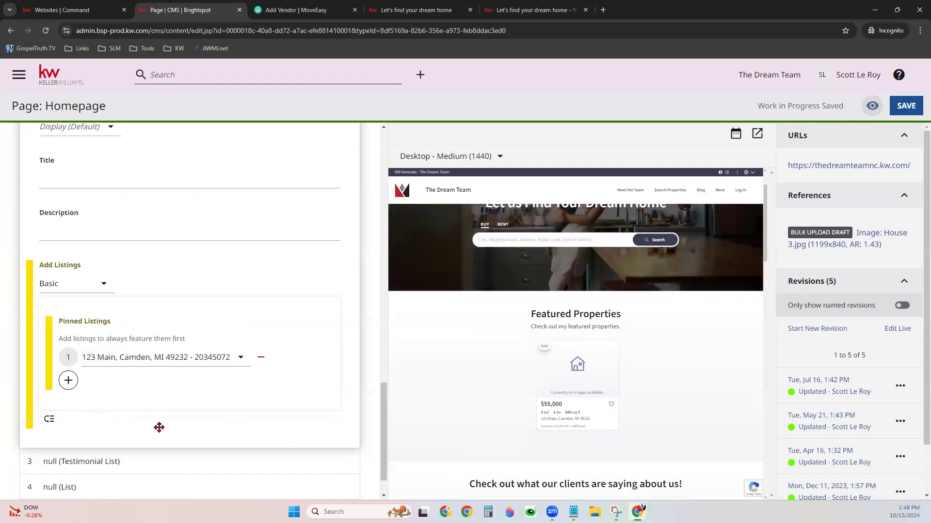
click(70, 282)
Set listings to Dynamic, check max number and search radius, and sort by Days on Site (Newest to Oldest).
click(92, 227)
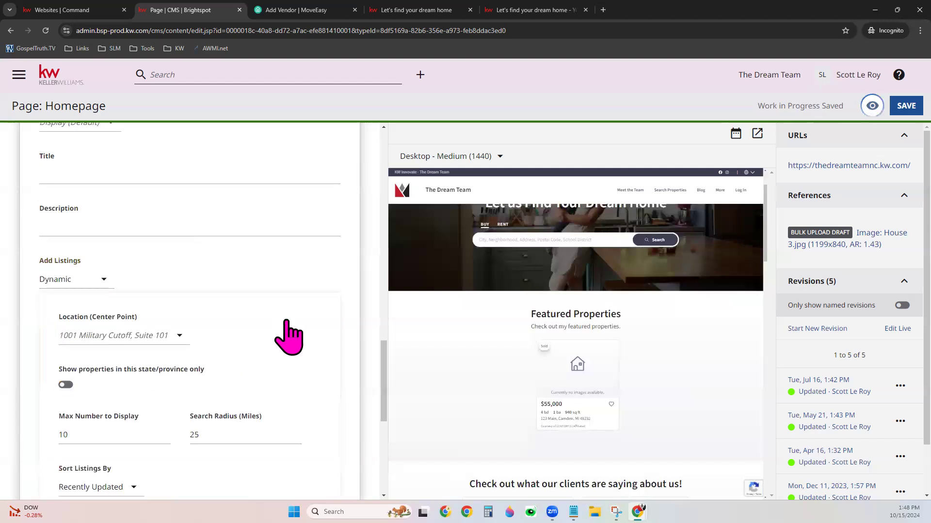
scroll(291, 332, down, 4)
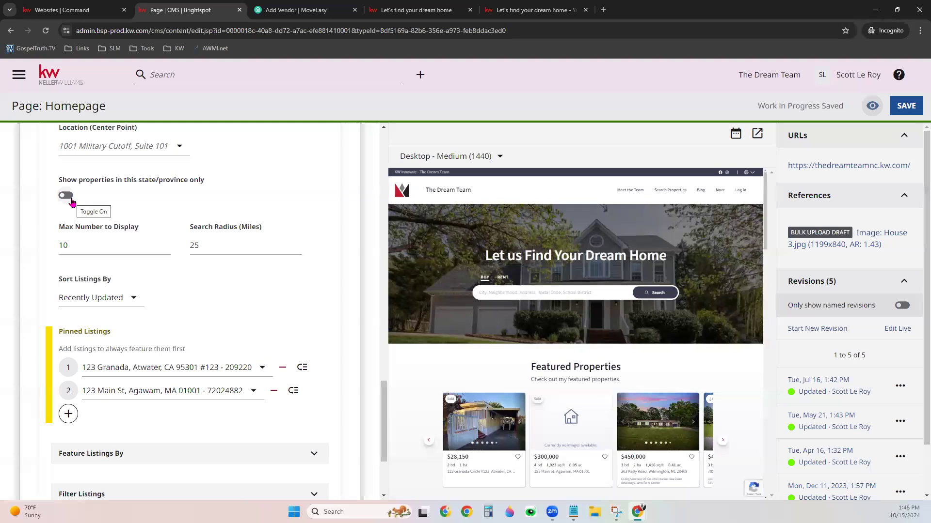
click(97, 244)
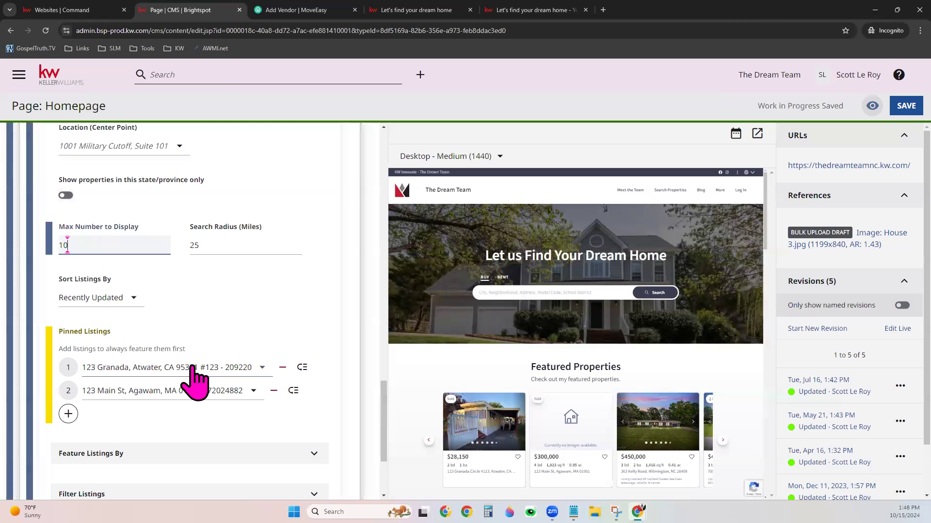
click(256, 248)
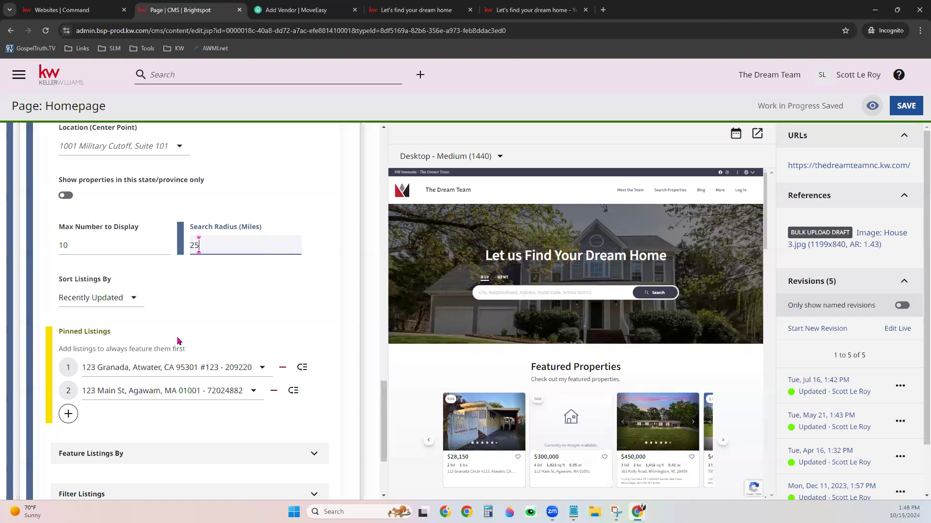
scroll(187, 315, down, 1)
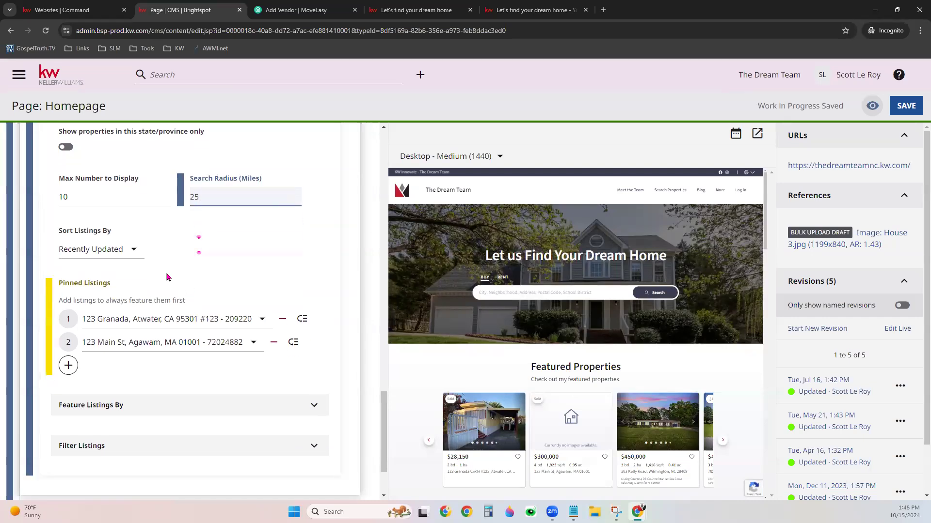
click(110, 250)
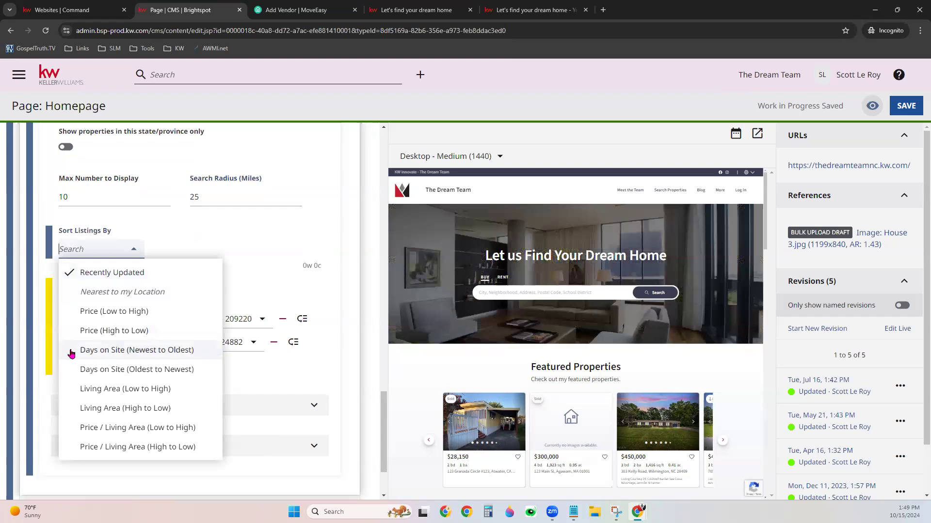
click(191, 352)
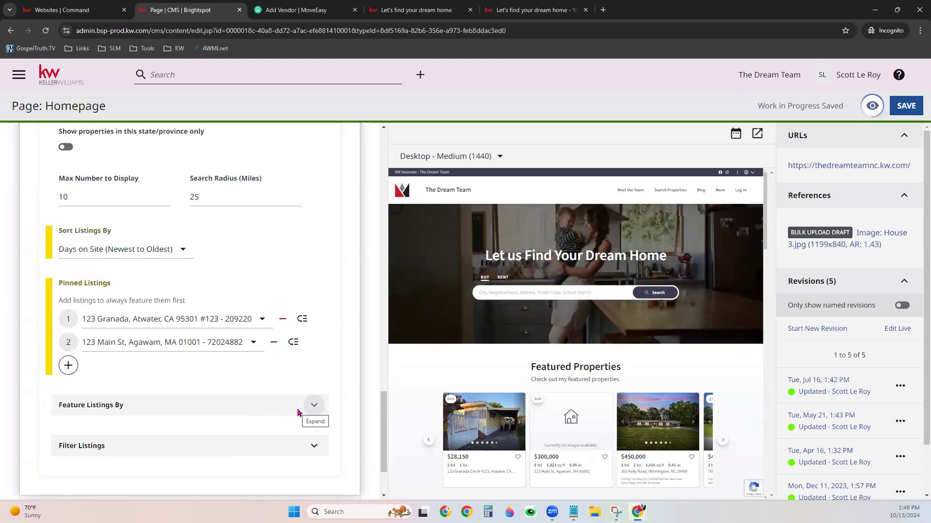
Remove the second pinned listing, 123 Main St, Agawam, leaving 123 Granada pinned.
scroll(592, 399, down, 2)
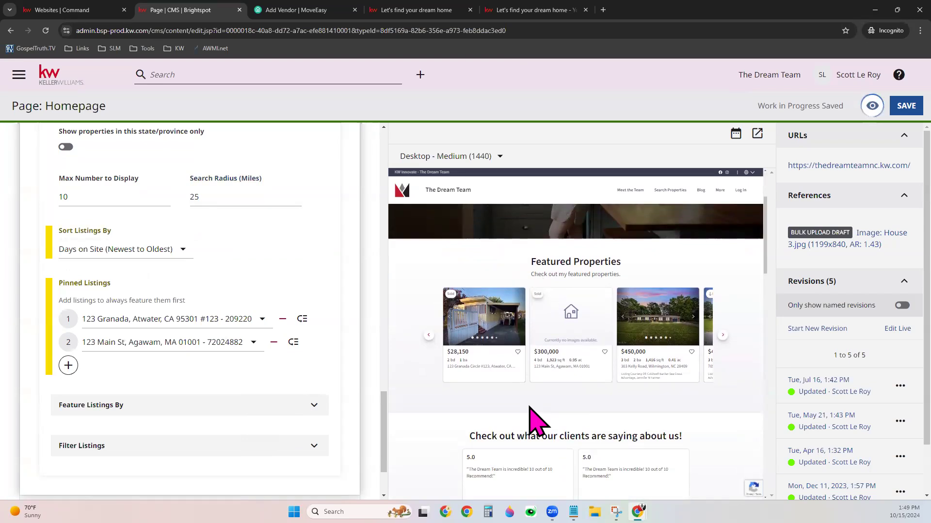
scroll(530, 409, up, 2)
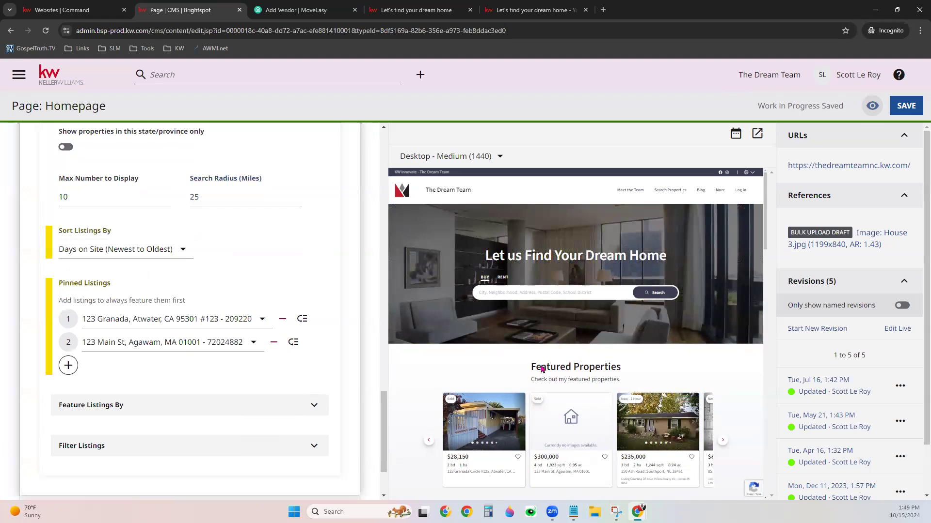
scroll(542, 370, down, 2)
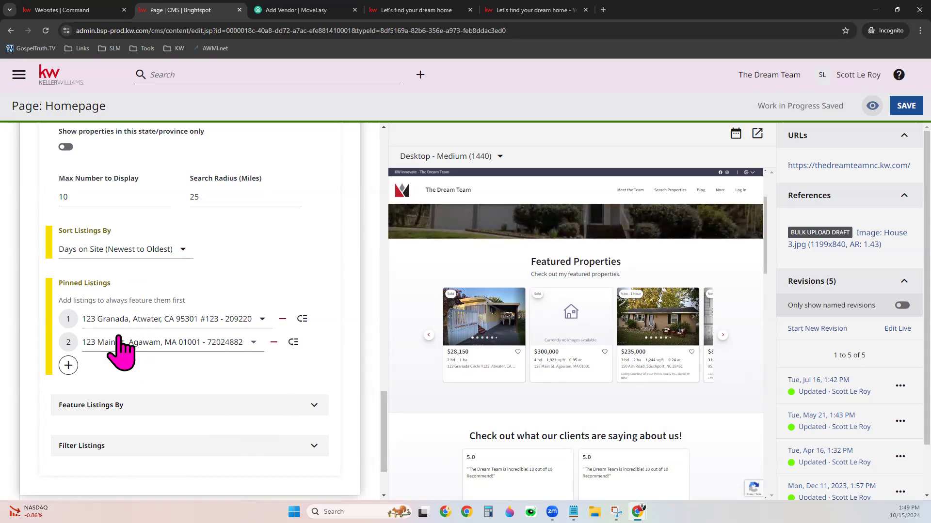
click(274, 343)
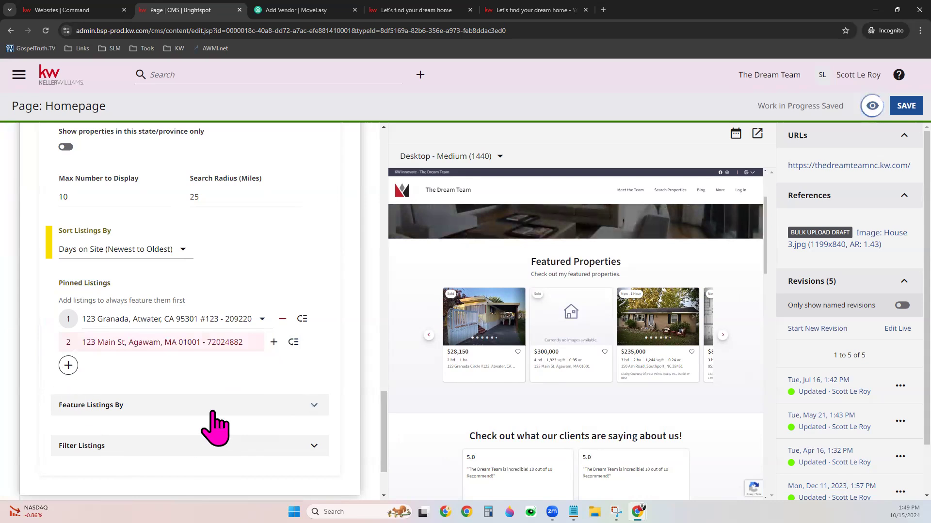
scroll(220, 423, down, 2)
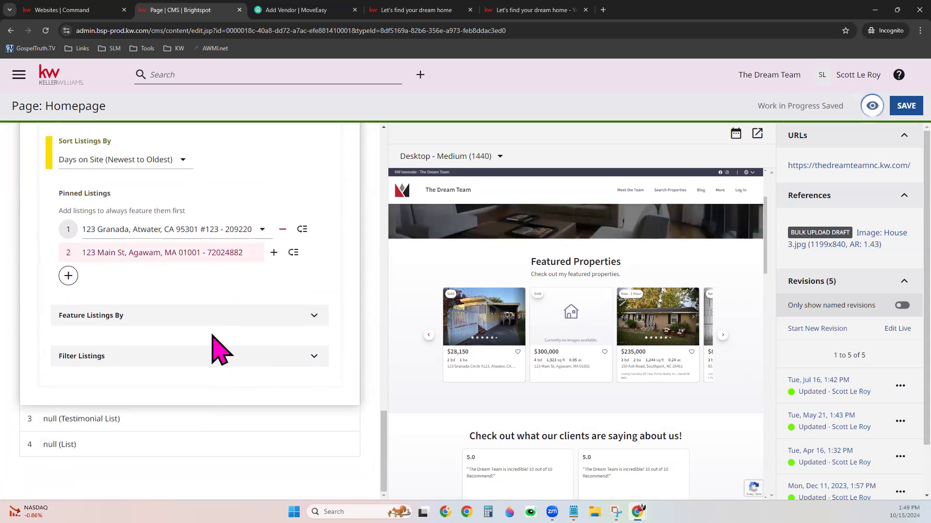
Review the Feature Listings By and Filter Listings options: Sale, Active, Houses, Lots/Land, empty keywords.
click(100, 315)
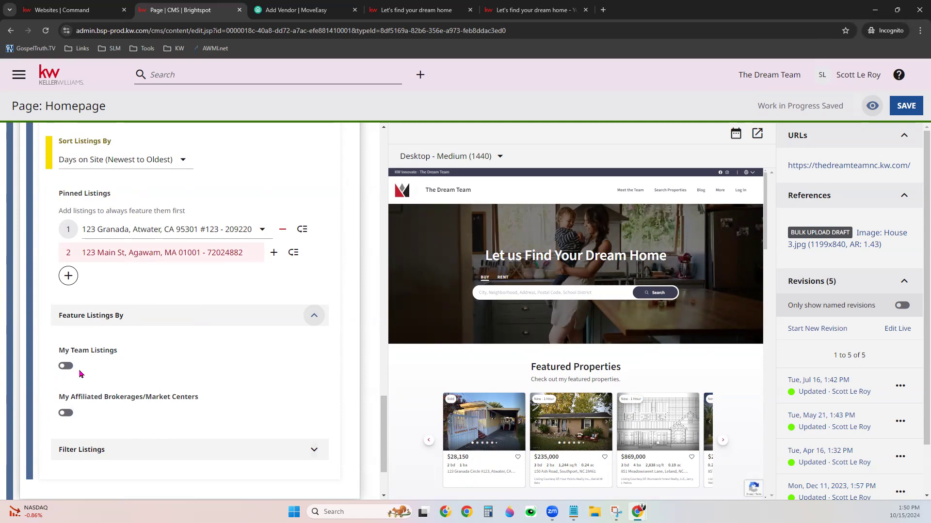
click(93, 443)
scroll(237, 412, down, 5)
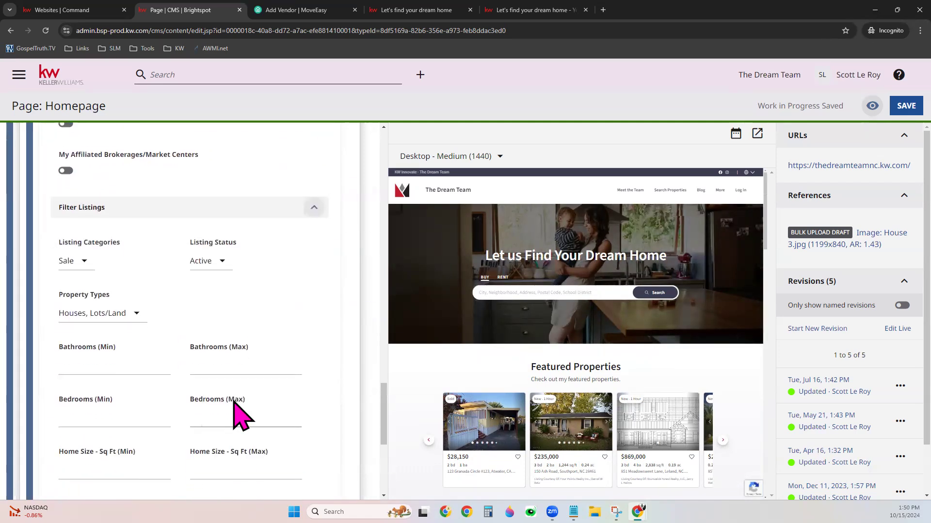
scroll(237, 412, down, 2)
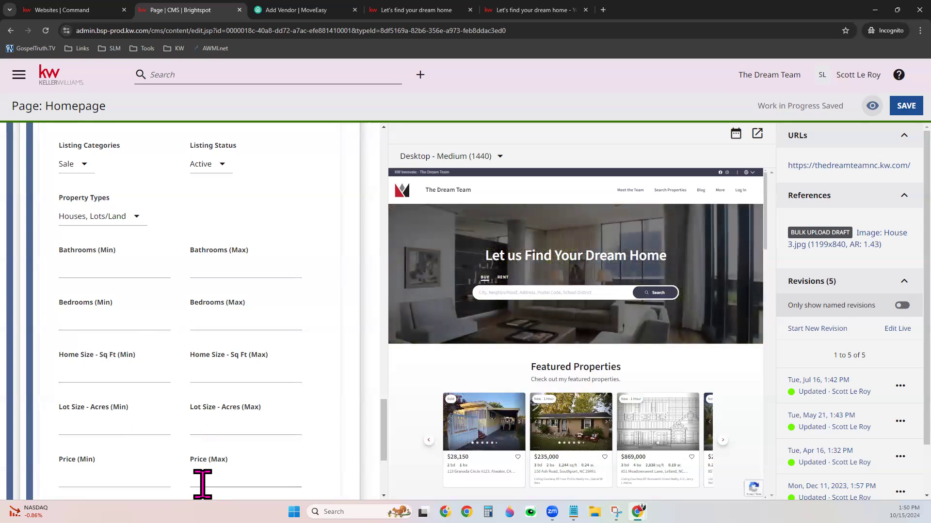
scroll(82, 315, down, 2)
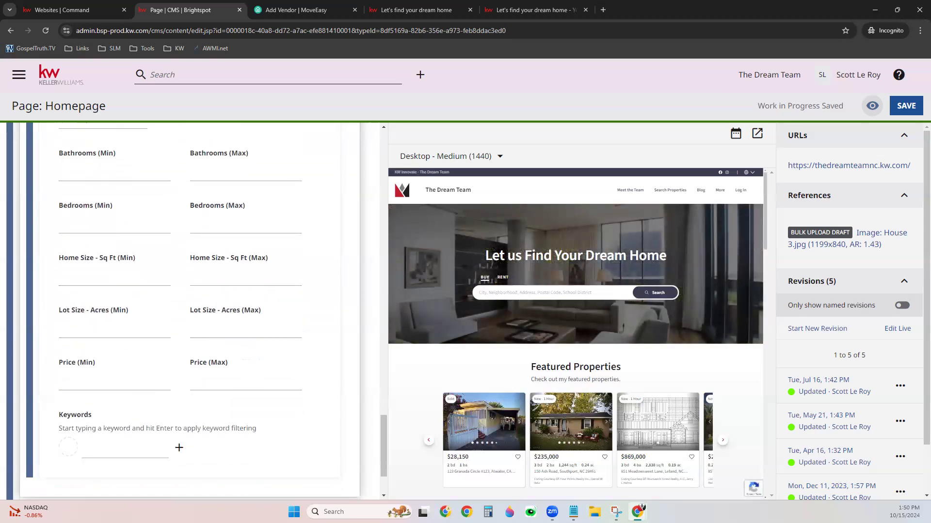
scroll(160, 374, down, 1)
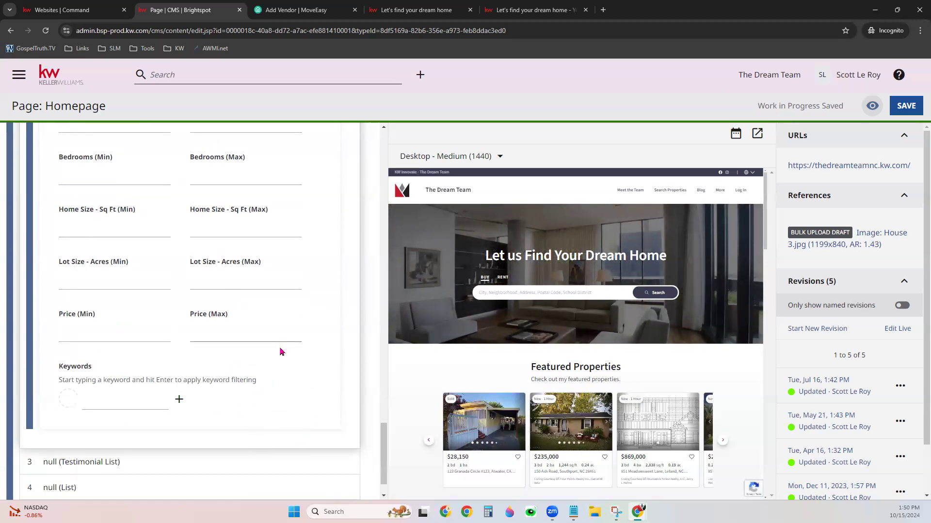
scroll(270, 355, down, 1)
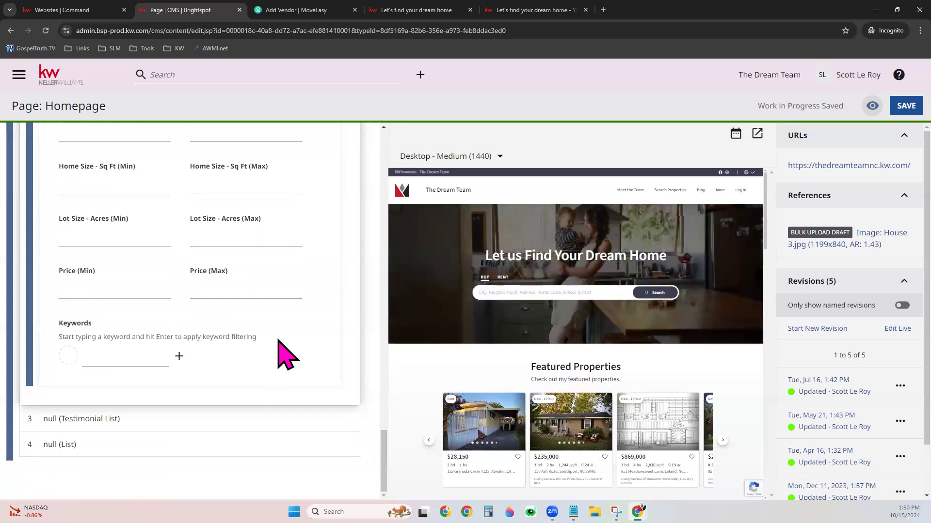
Add an empty first Featured Testimonials slot above the two existing testimonials.
click(112, 421)
scroll(285, 433, down, 5)
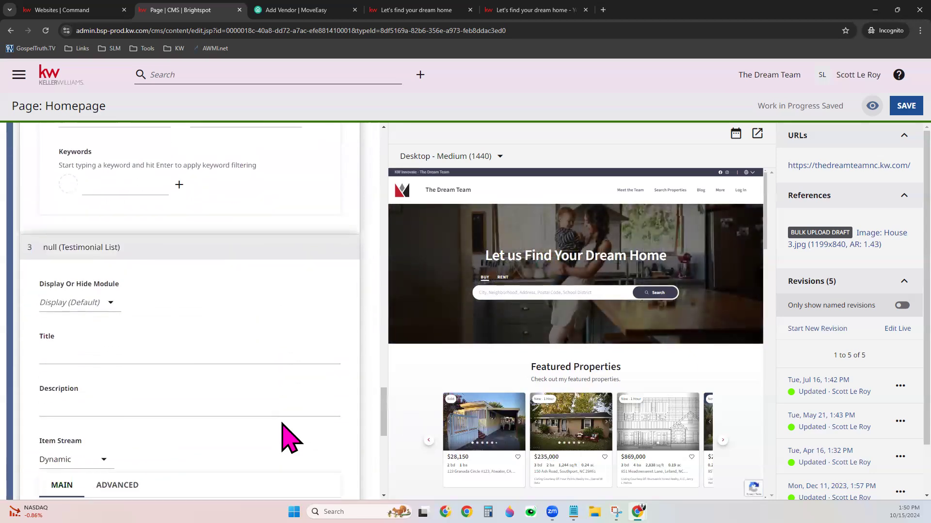
scroll(606, 411, down, 5)
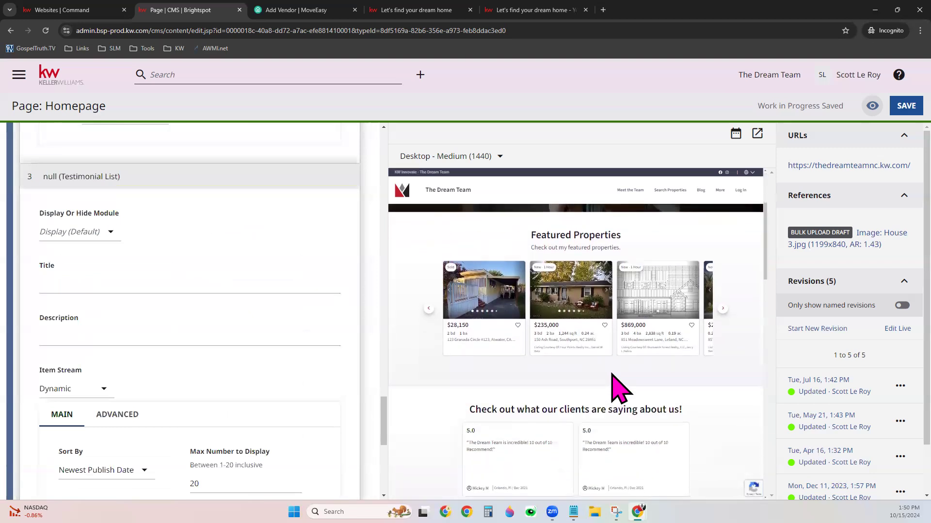
scroll(612, 375, down, 1)
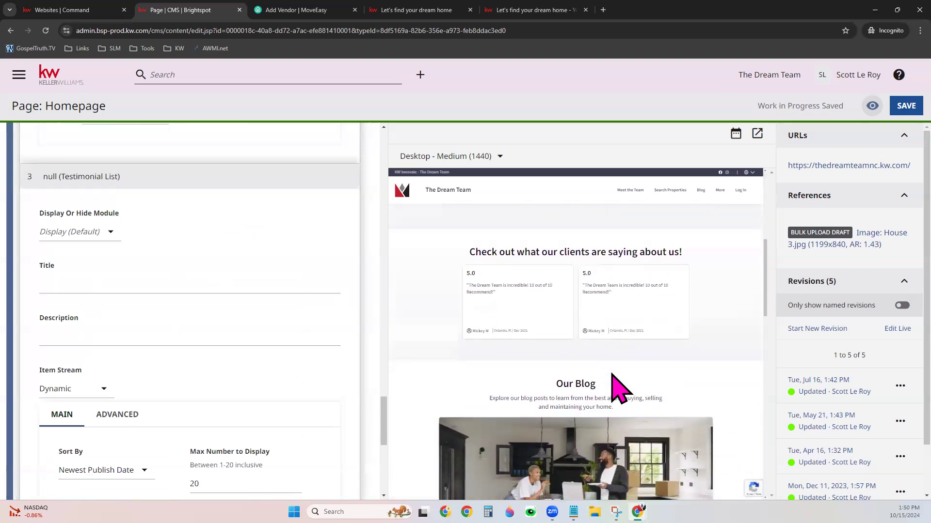
scroll(331, 334, down, 1)
scroll(338, 348, down, 1)
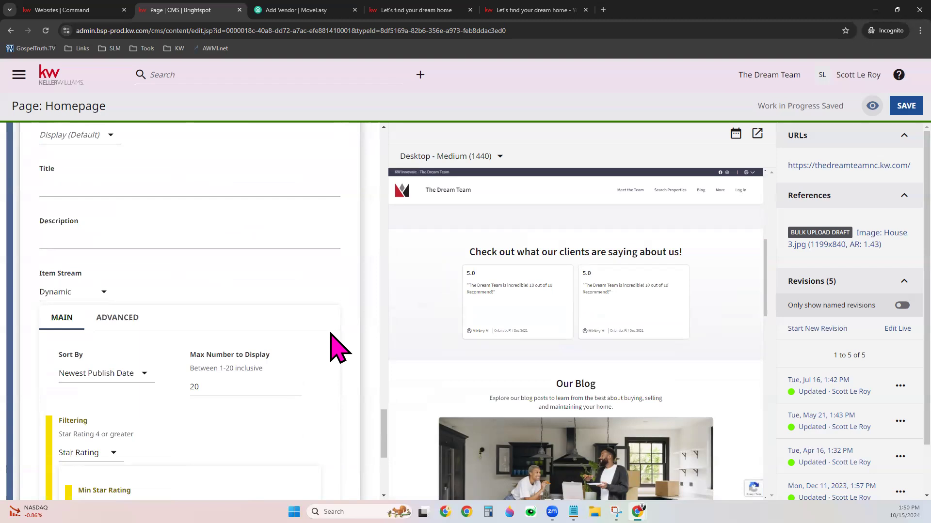
scroll(338, 348, down, 1)
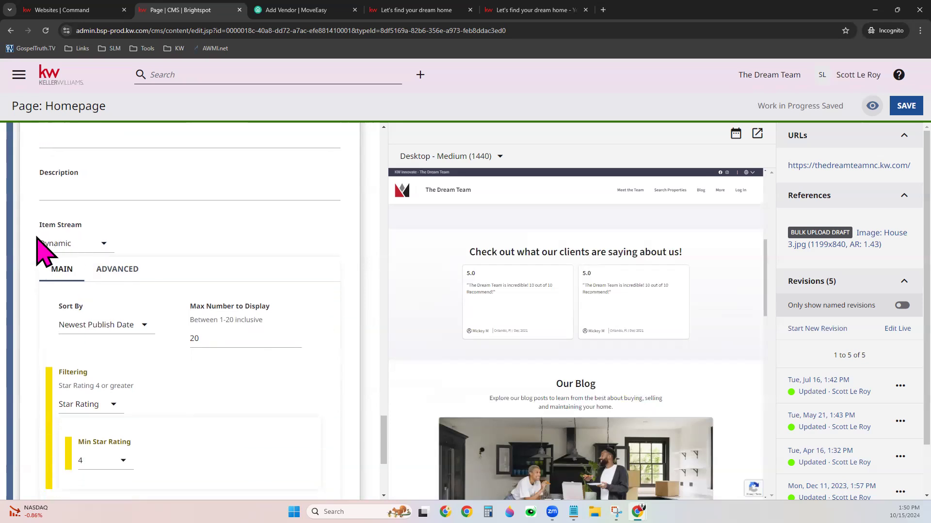
scroll(337, 359, down, 3)
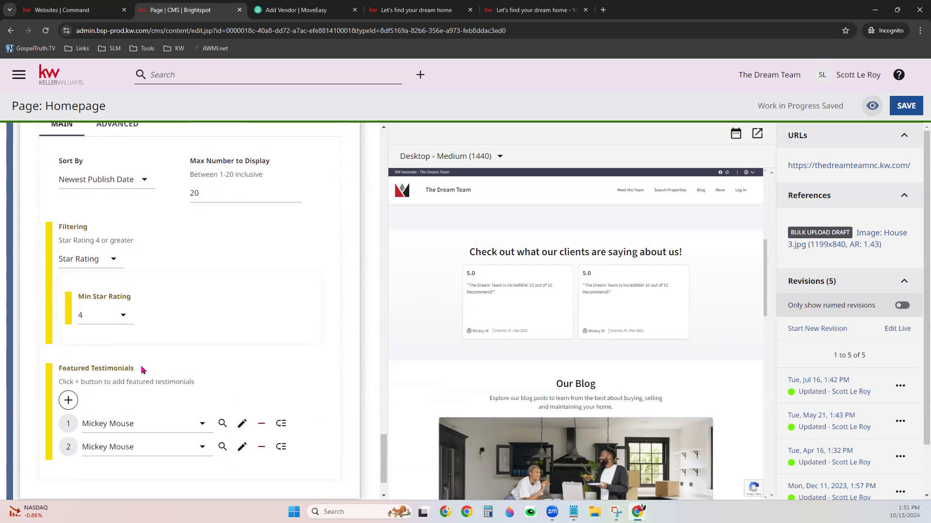
click(68, 400)
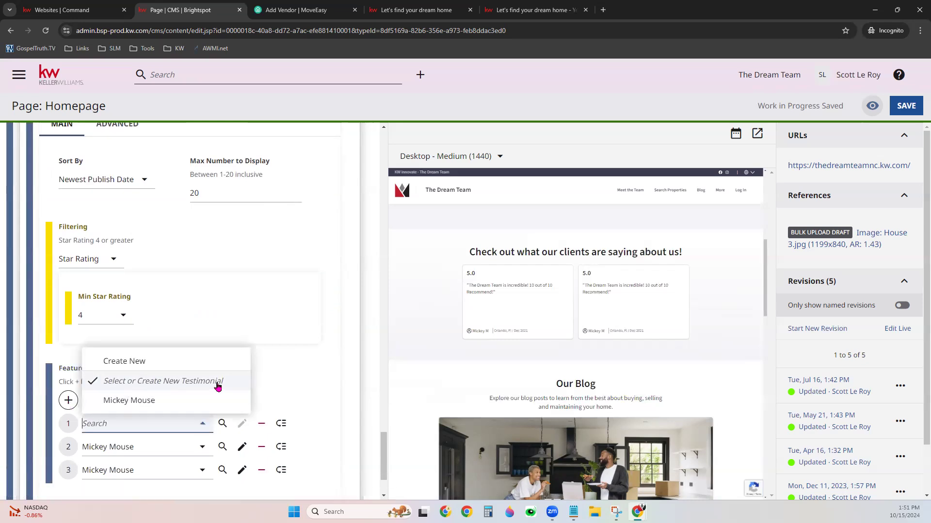
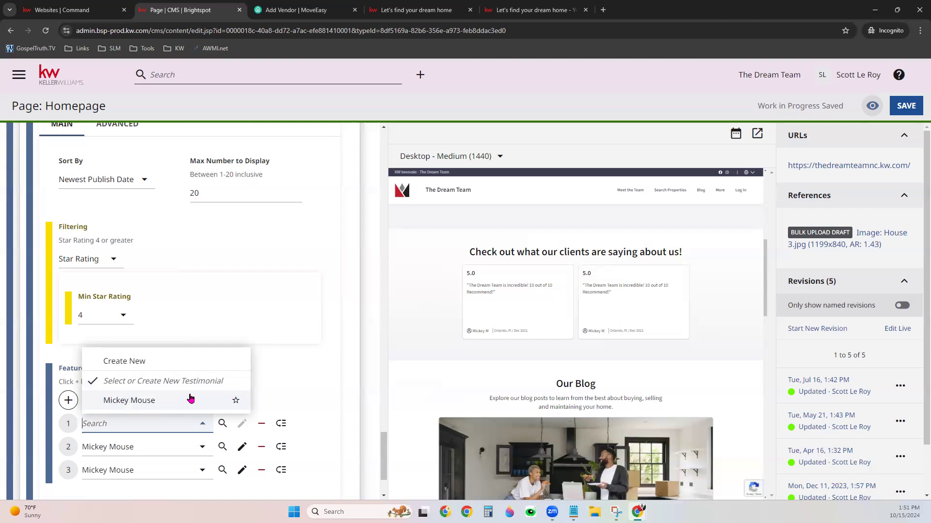
Put the slot 2 and 3 testimonial into featured slot 1, then cycle through the preview carousel.
click(145, 405)
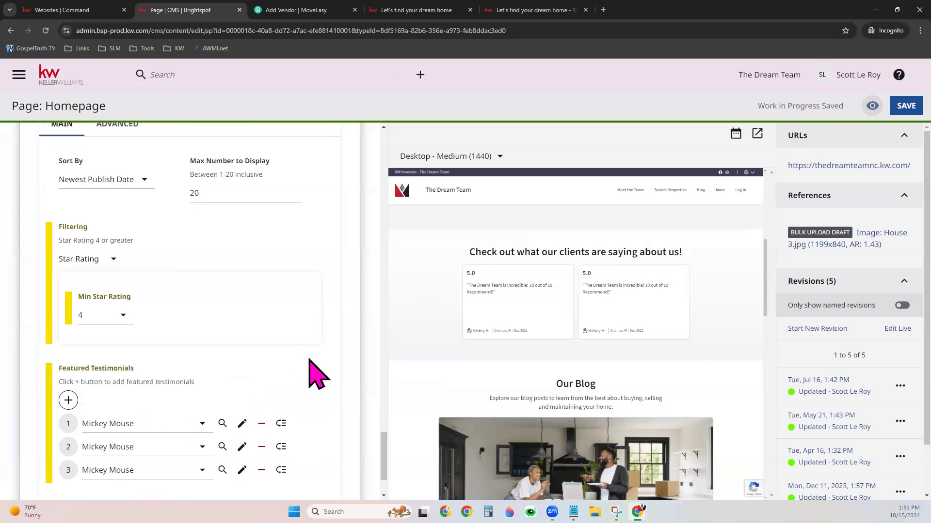
scroll(315, 374, down, 2)
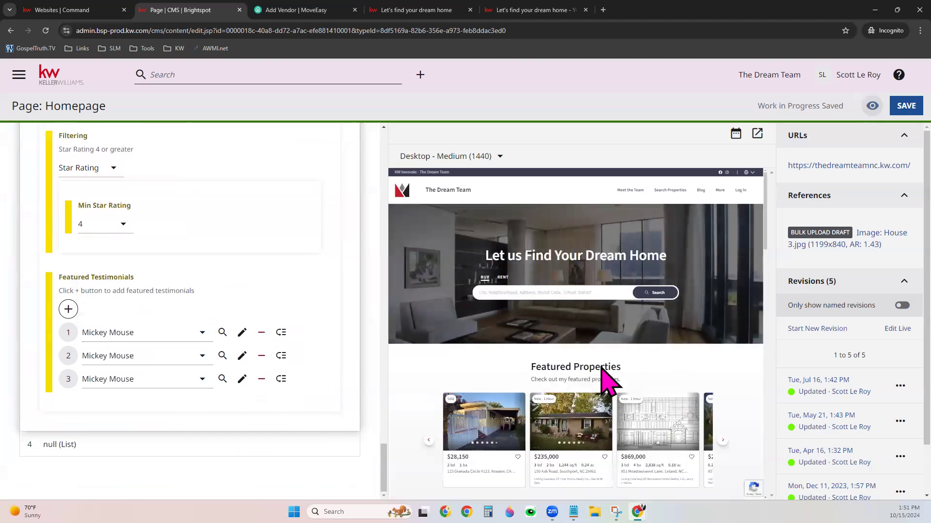
scroll(606, 380, down, 5)
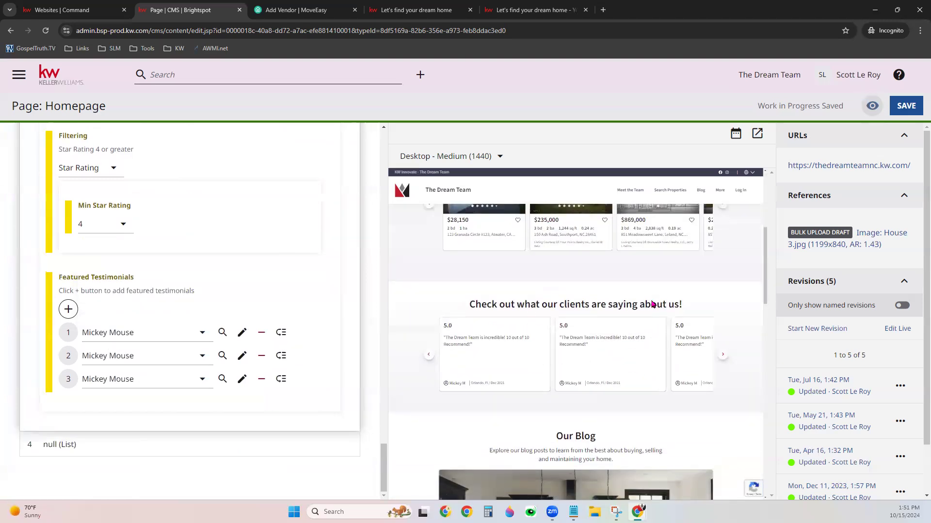
click(723, 358)
click(723, 357)
click(723, 358)
click(723, 357)
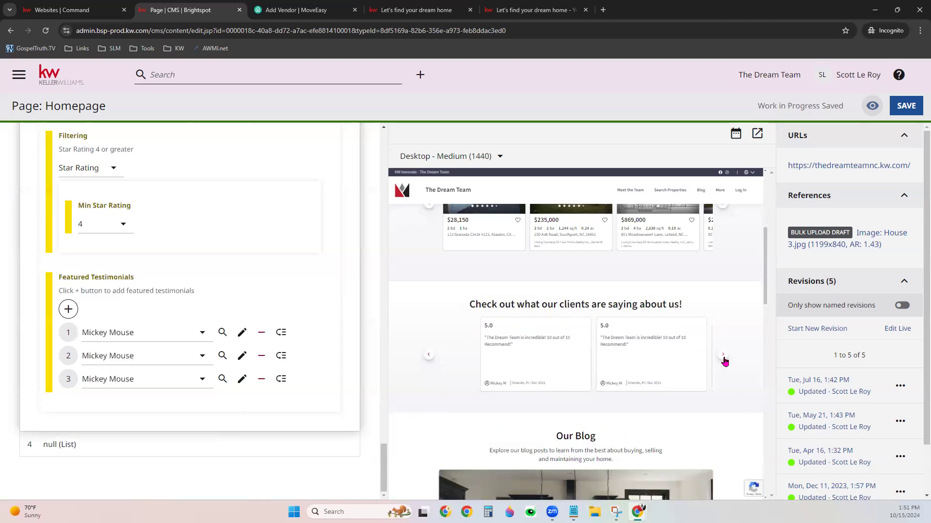
scroll(183, 343, up, 2)
scroll(181, 329, up, 2)
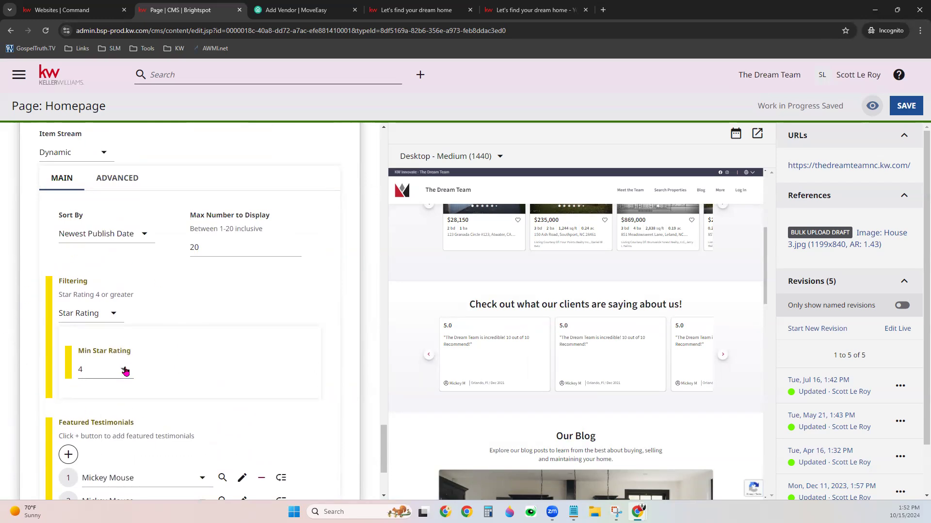
Keep Sort By on Newest Publish Date and switch the testimonial Item Stream to Basic.
click(129, 241)
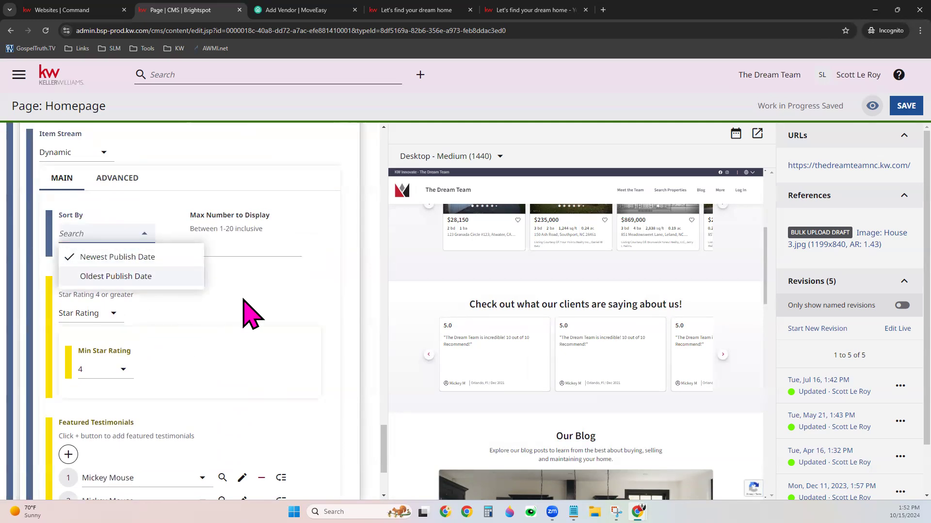
click(254, 288)
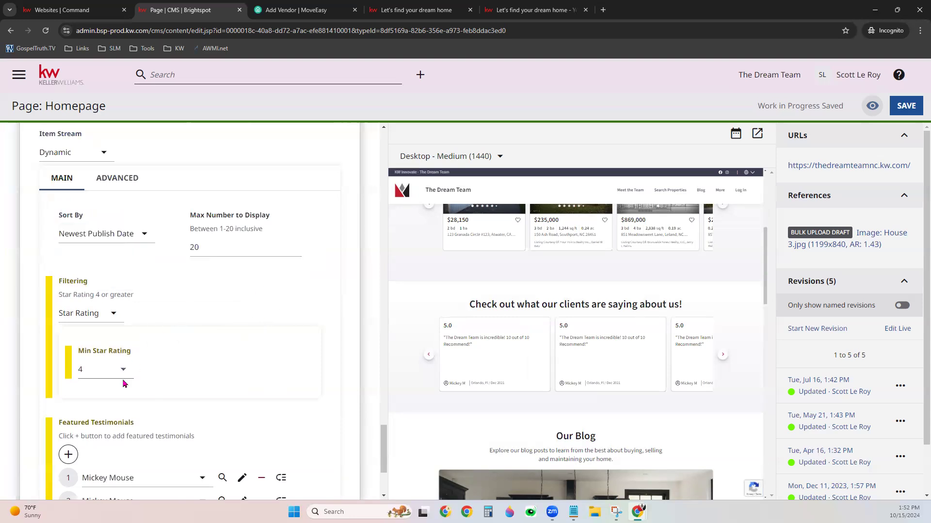
click(73, 154)
click(68, 214)
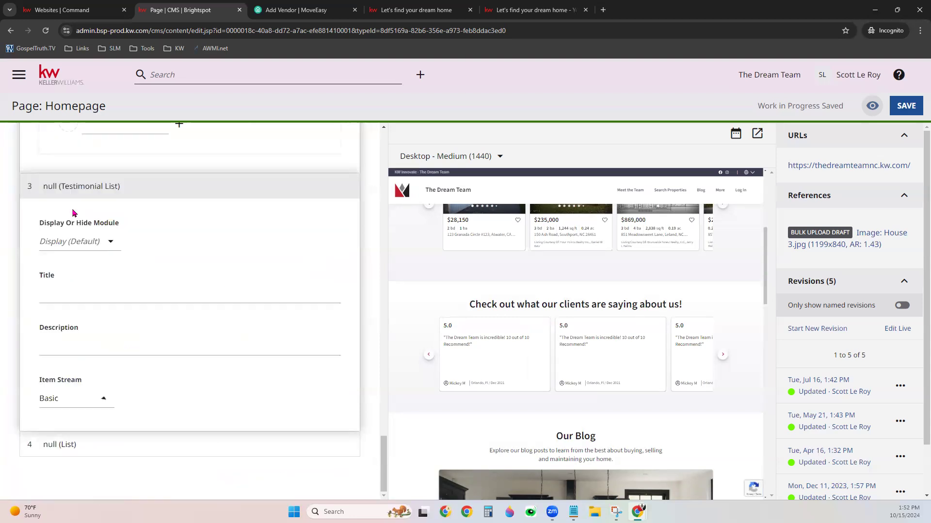
Drag the third testimonial row to a new position in the basic list.
scroll(241, 348, down, 3)
scroll(307, 401, up, 2)
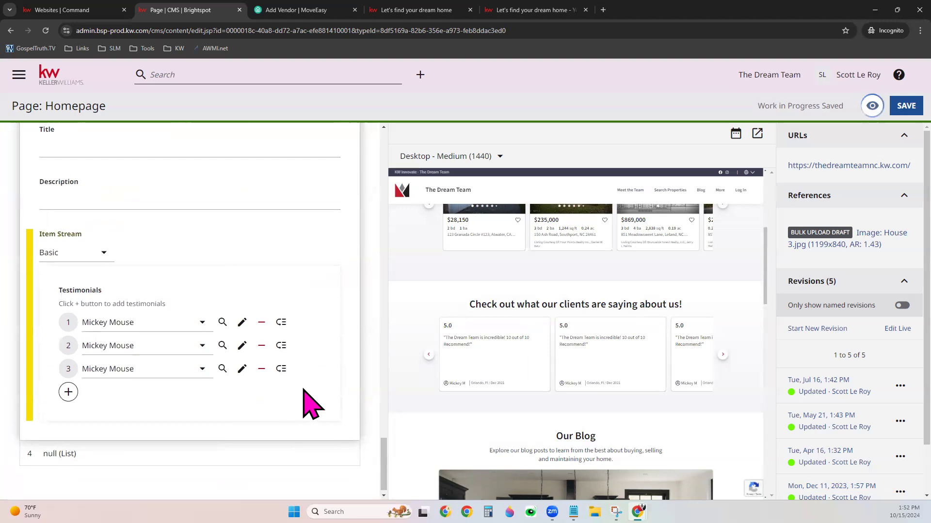
scroll(483, 378, up, 9)
scroll(403, 410, down, 3)
scroll(478, 443, up, 3)
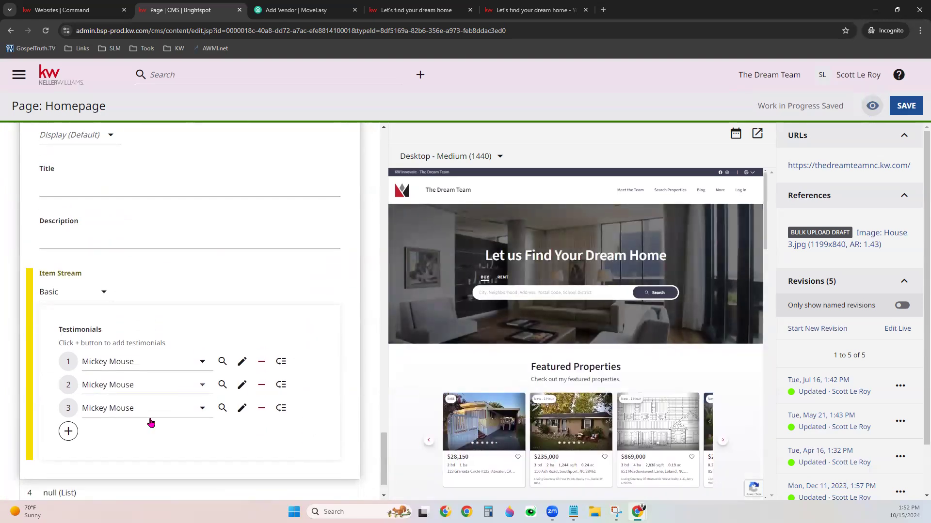
scroll(474, 401, down, 5)
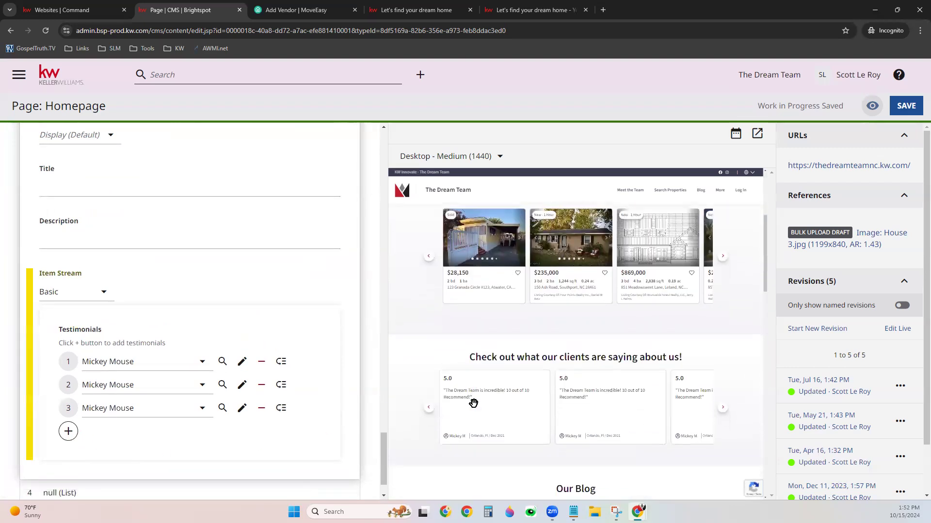
drag(281, 408, 282, 416)
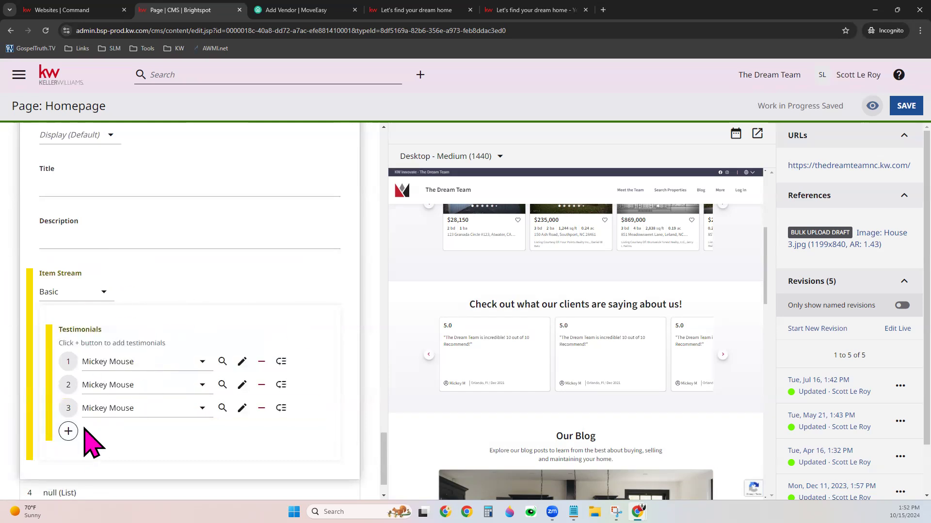
Set the testimonial Item Stream back to Dynamic and review its restored sort and 4-star filter.
click(84, 292)
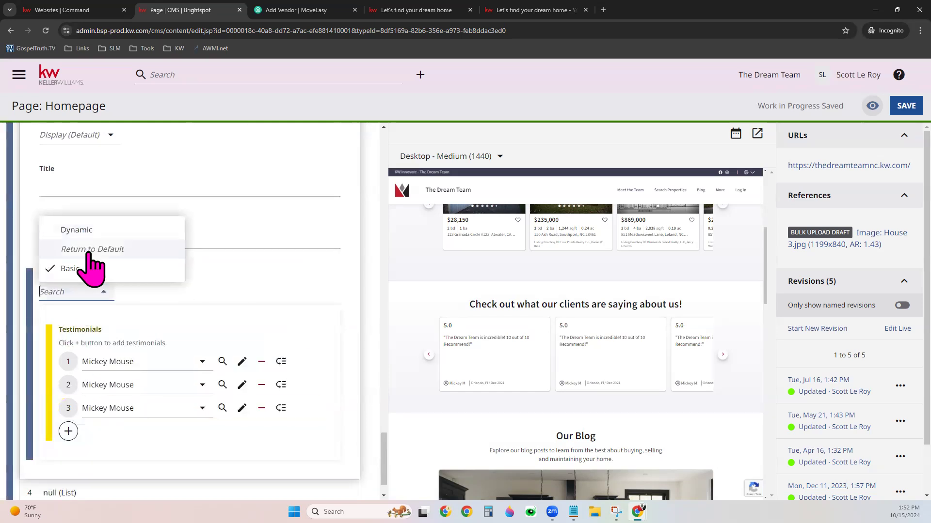
click(95, 234)
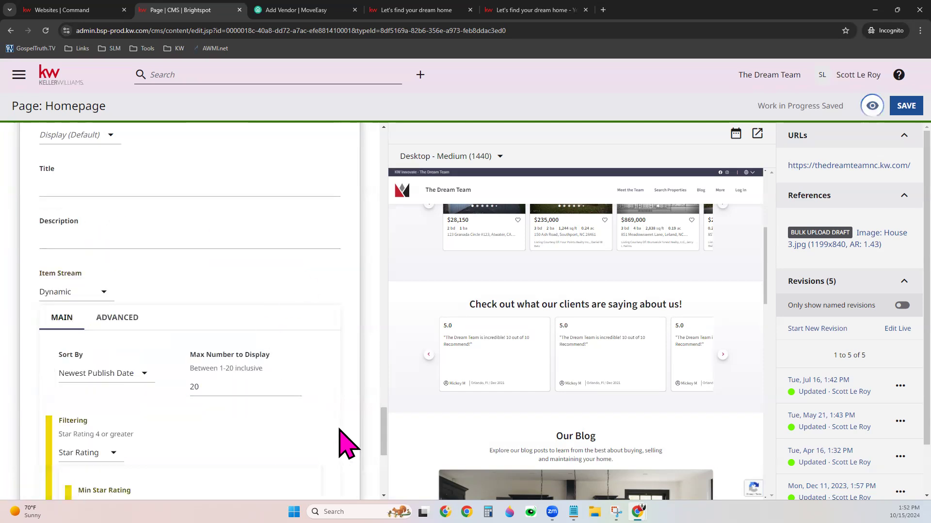
scroll(339, 422, down, 4)
scroll(334, 416, down, 1)
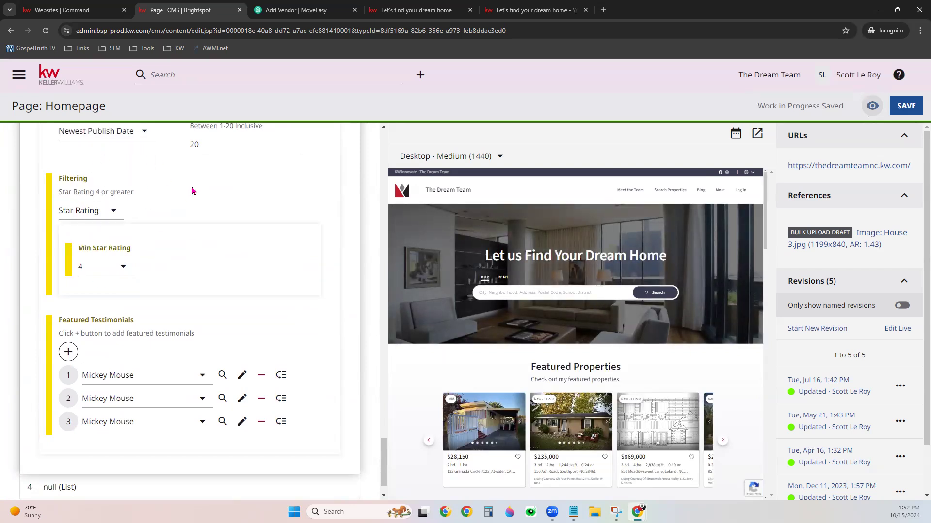
scroll(420, 425, down, 3)
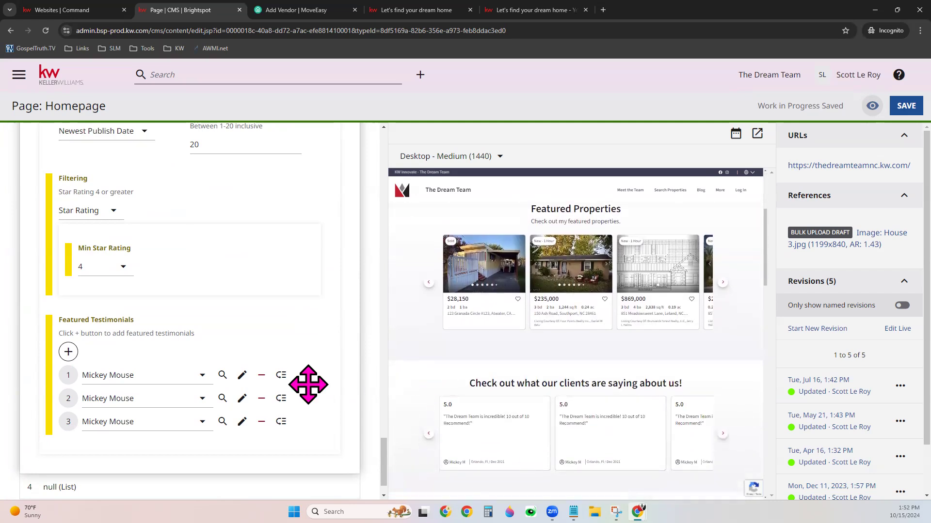
scroll(308, 384, down, 2)
scroll(581, 429, down, 3)
scroll(588, 436, down, 2)
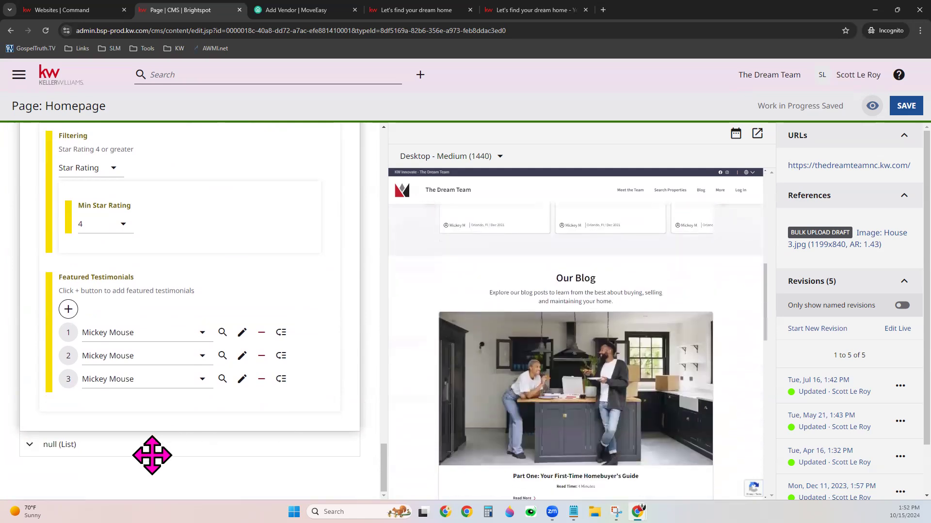
Expand the fourth list module and keep it on Display, with empty title and description.
click(96, 443)
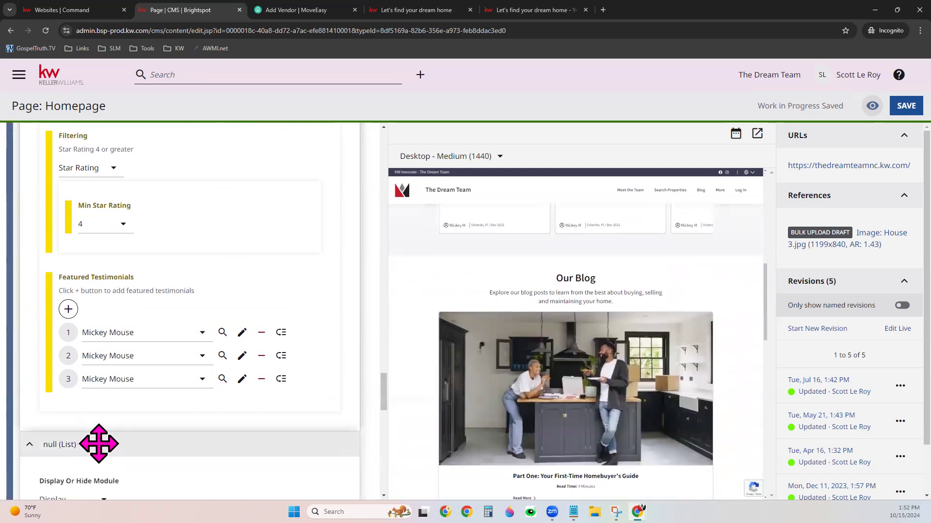
scroll(194, 403, down, 6)
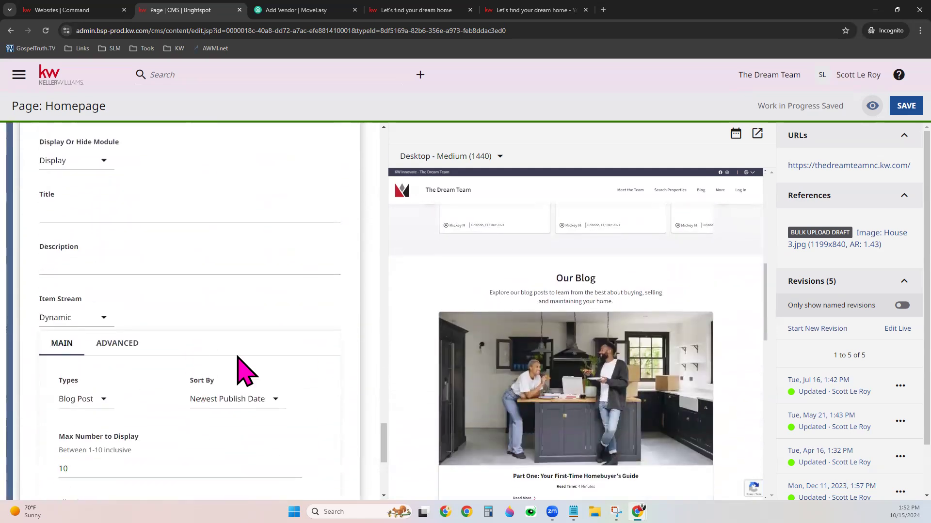
click(59, 161)
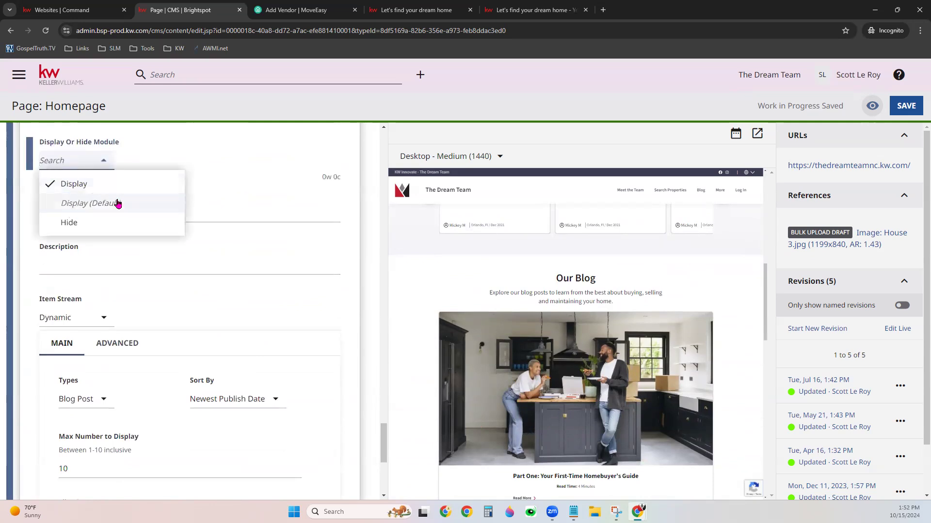
click(221, 166)
click(187, 215)
click(197, 264)
Switch the list module's Item Stream from Dynamic to Basic.
scroll(266, 396, down, 4)
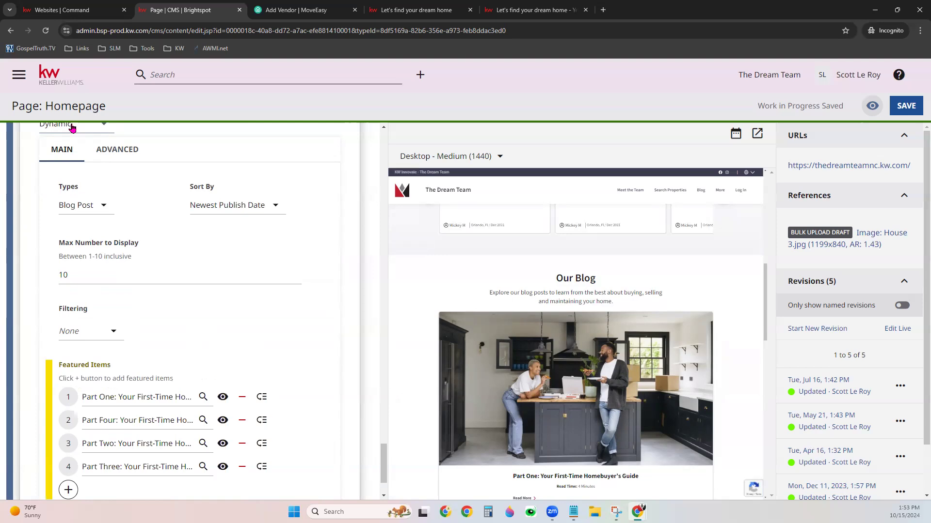
click(72, 127)
click(68, 213)
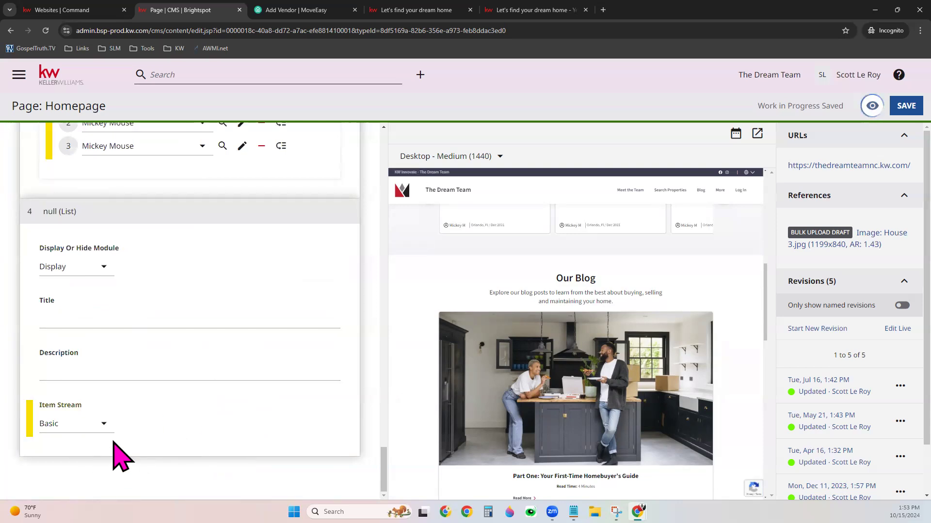
Restore the blog list to Dynamic and review the four First-Time Homebuyer's Guide posts and Our Blog preview.
click(97, 426)
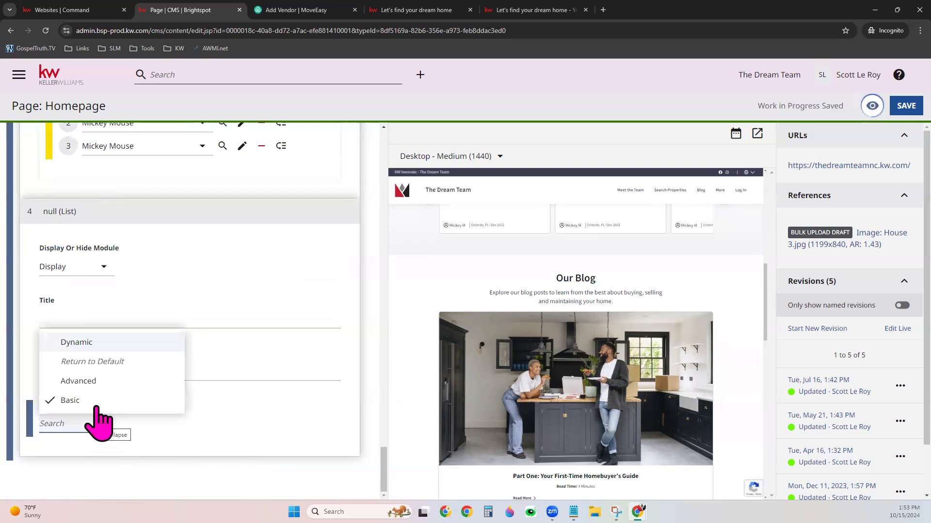
click(97, 342)
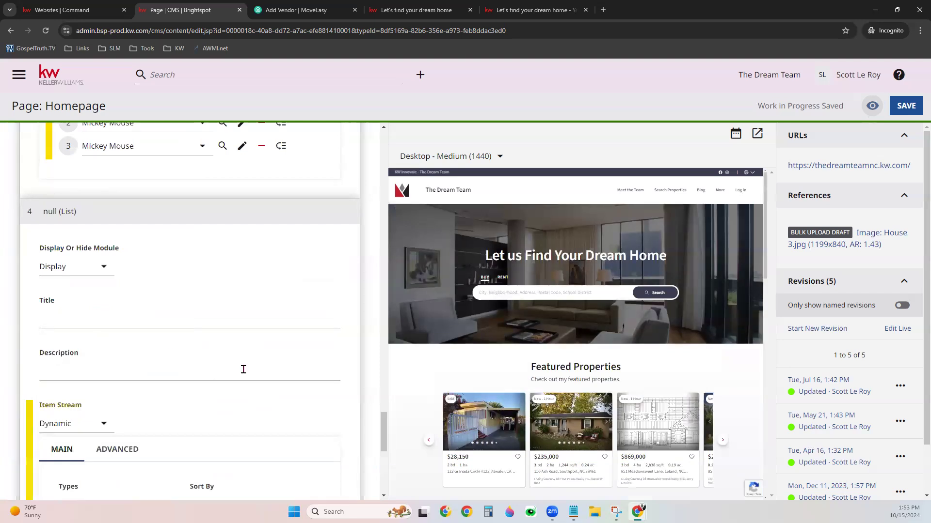
scroll(311, 397, down, 7)
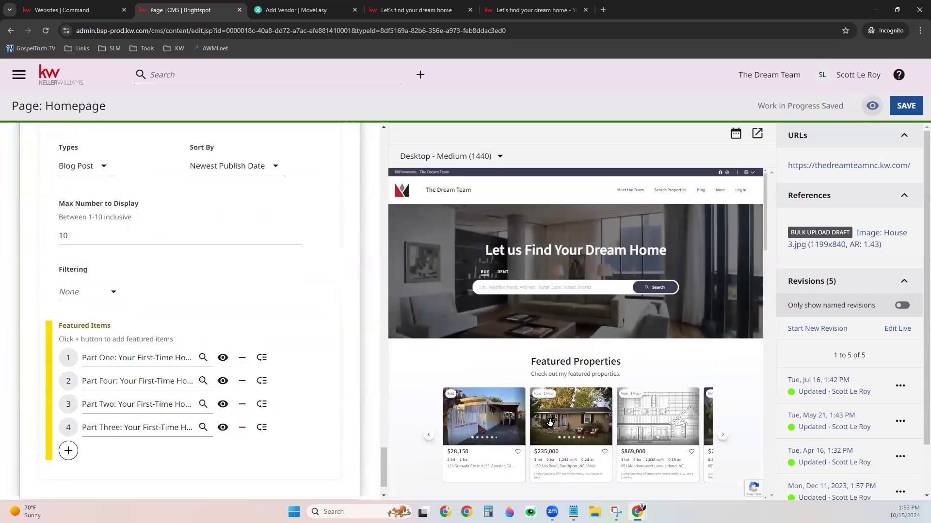
scroll(550, 422, down, 8)
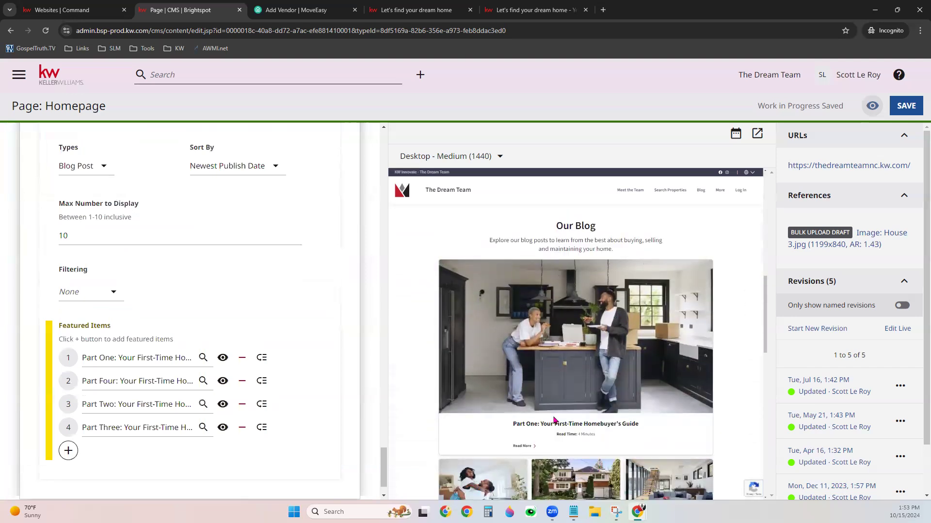
scroll(555, 420, down, 1)
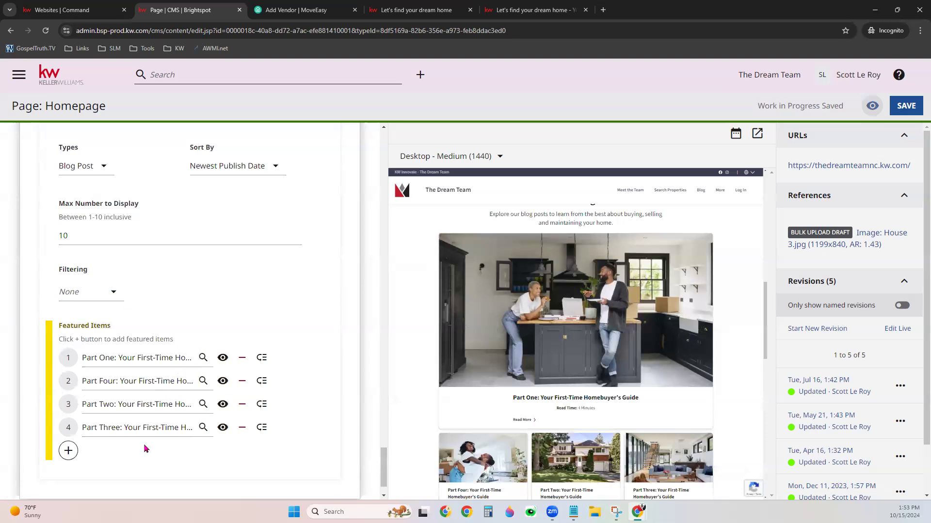
scroll(144, 447, down, 1)
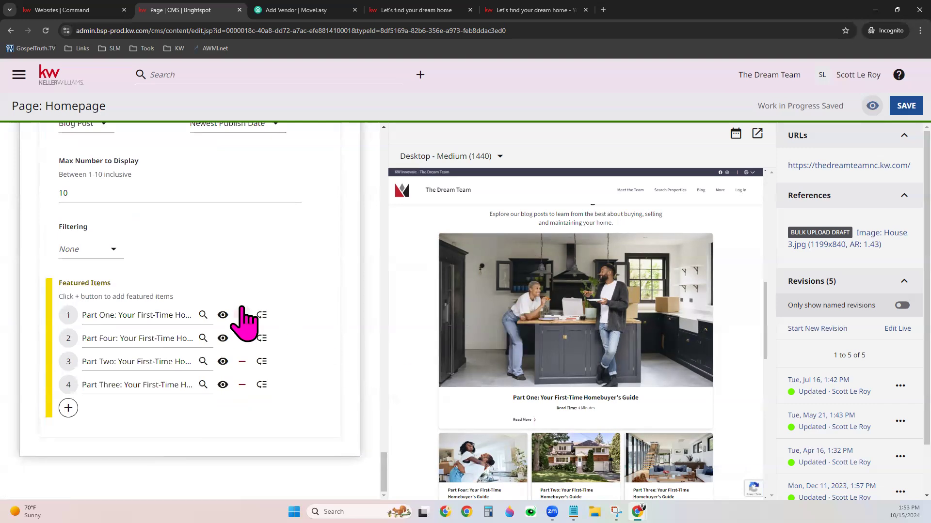
scroll(265, 322, up, 13)
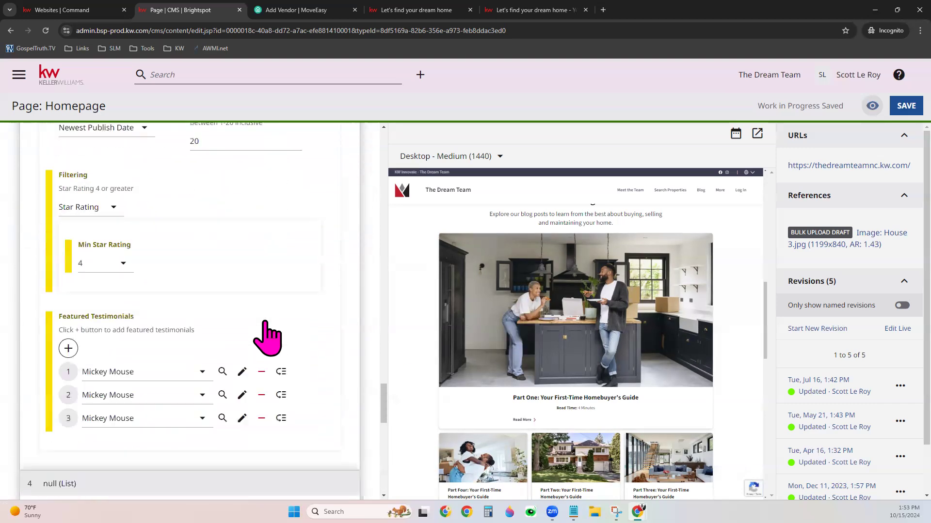
scroll(267, 336, up, 15)
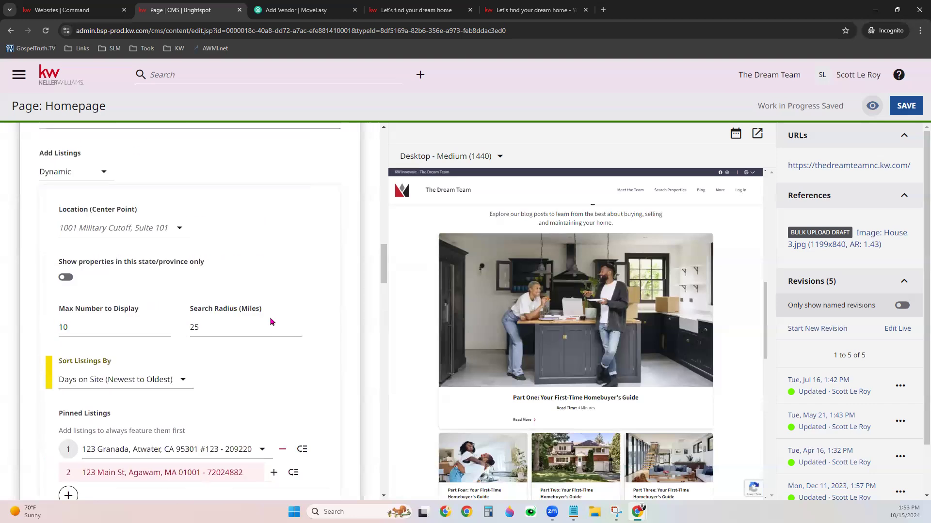
scroll(270, 321, up, 15)
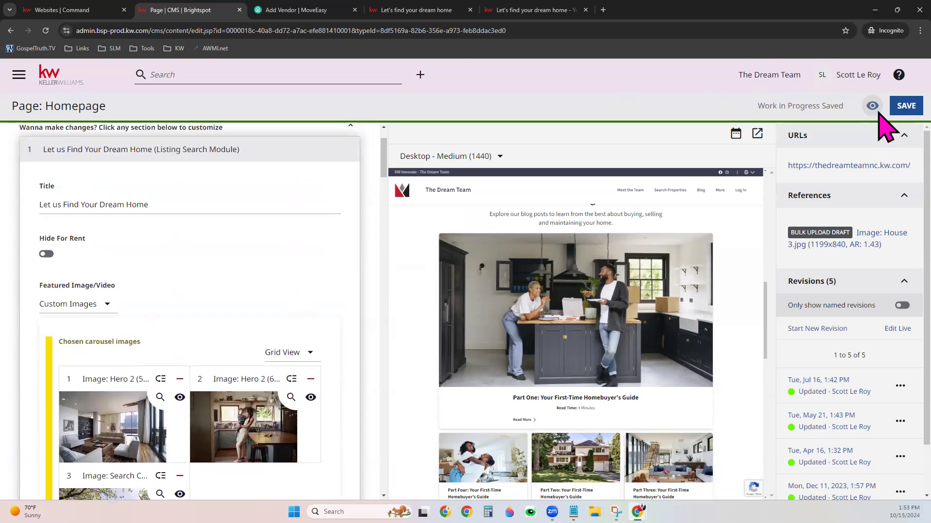
Save the Homepage and return to the dashboard to find the Blog Page.
click(900, 107)
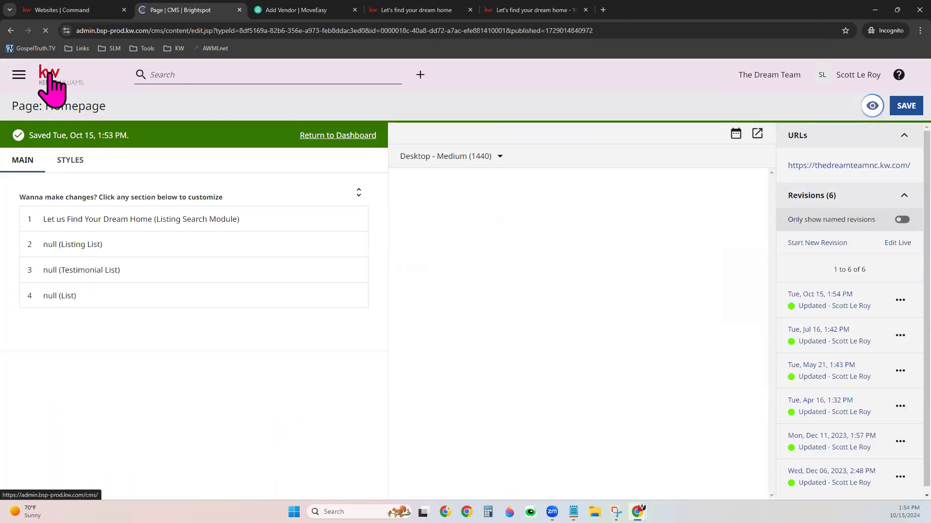
click(51, 86)
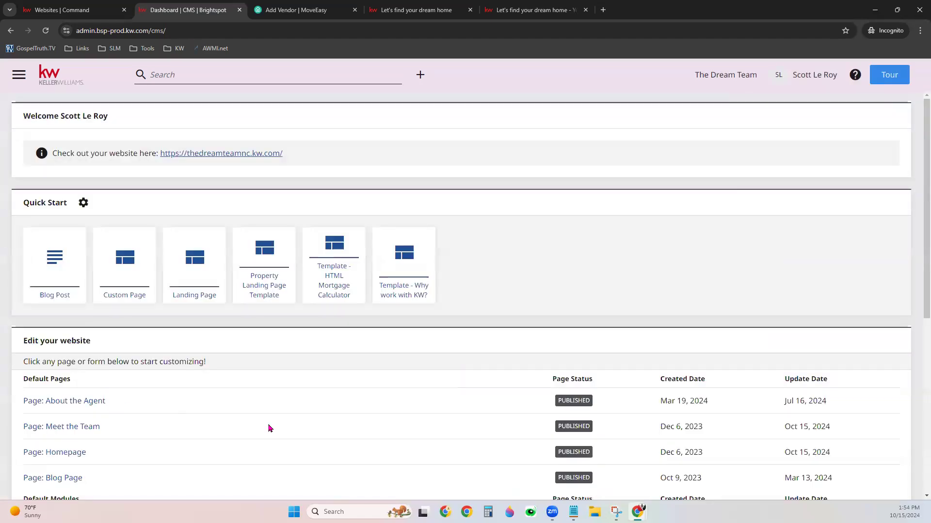
scroll(270, 428, down, 2)
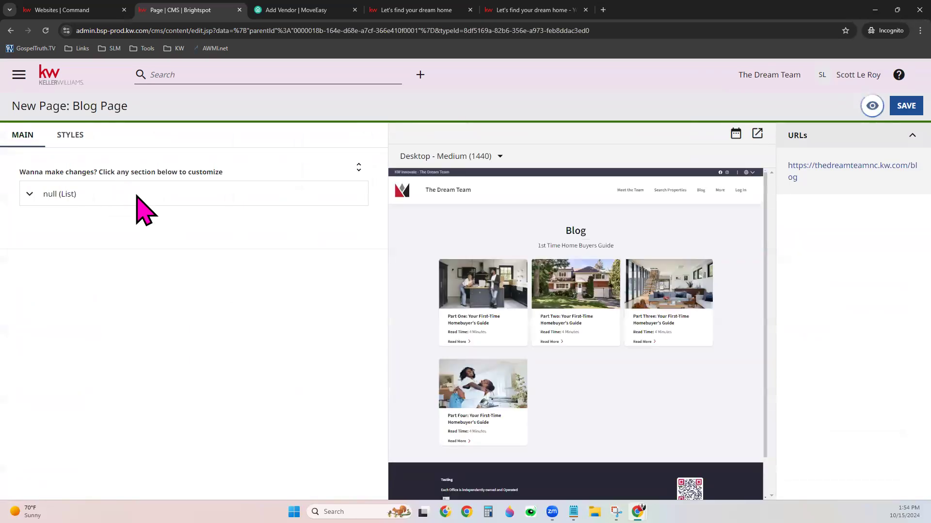
Inspect the Blog Page list module's title and settings, then leave the page without saving.
click(137, 193)
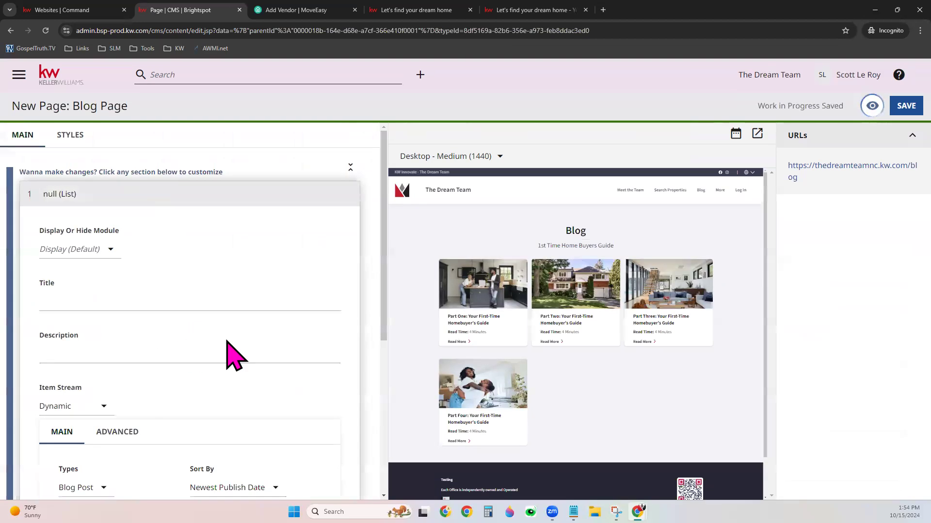
scroll(233, 356, down, 2)
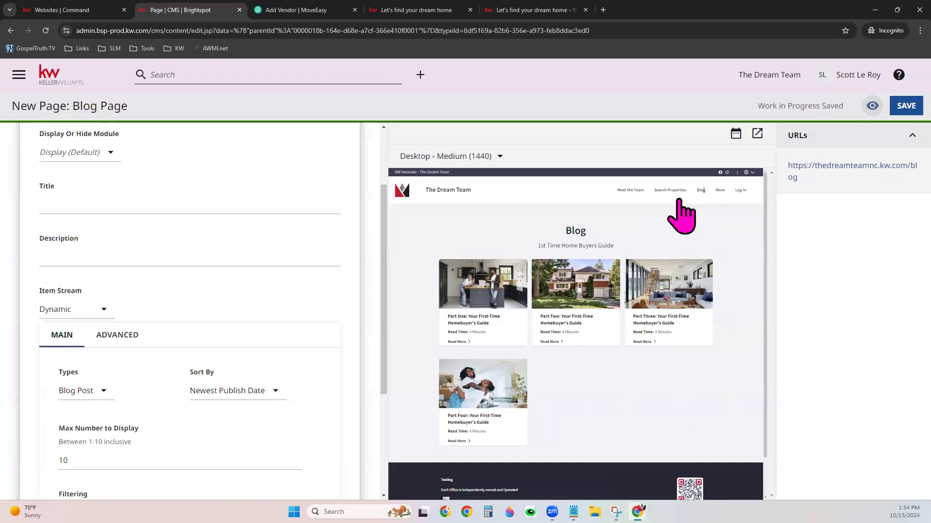
click(181, 204)
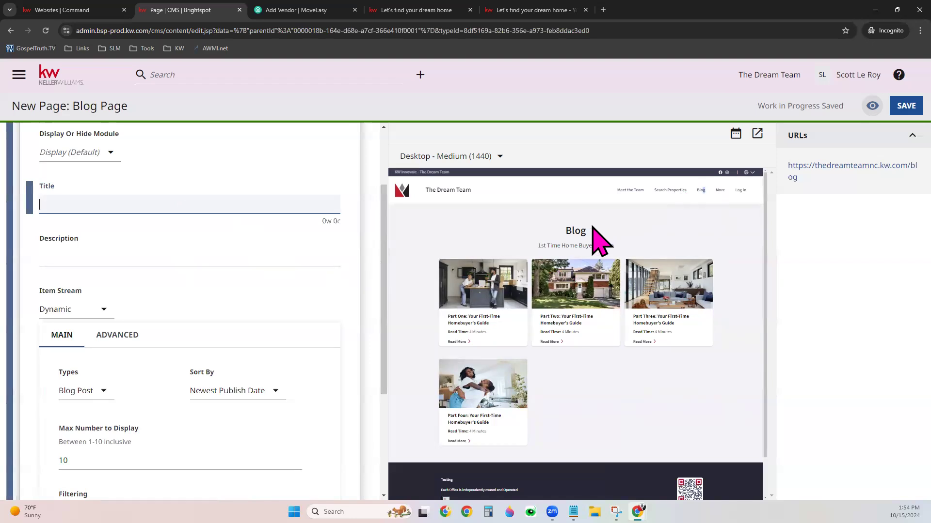
scroll(204, 295, down, 3)
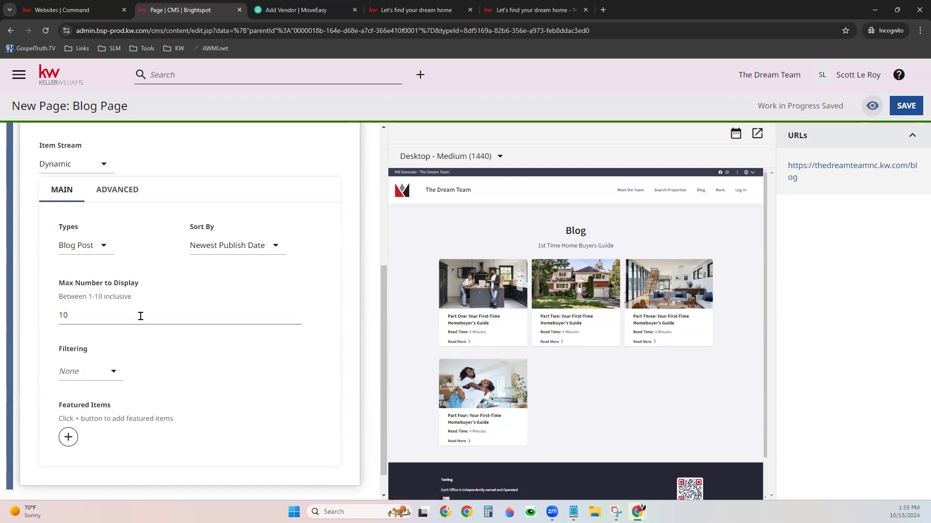
click(54, 70)
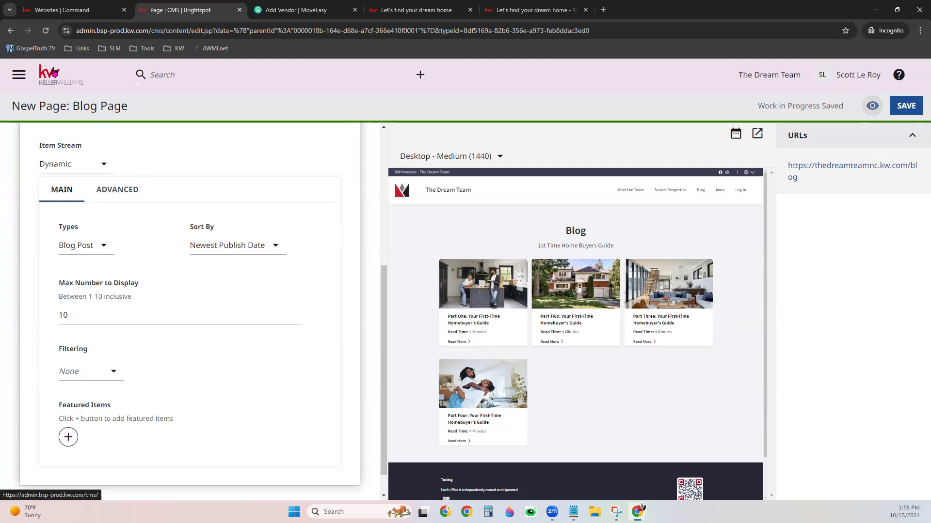
key(Return)
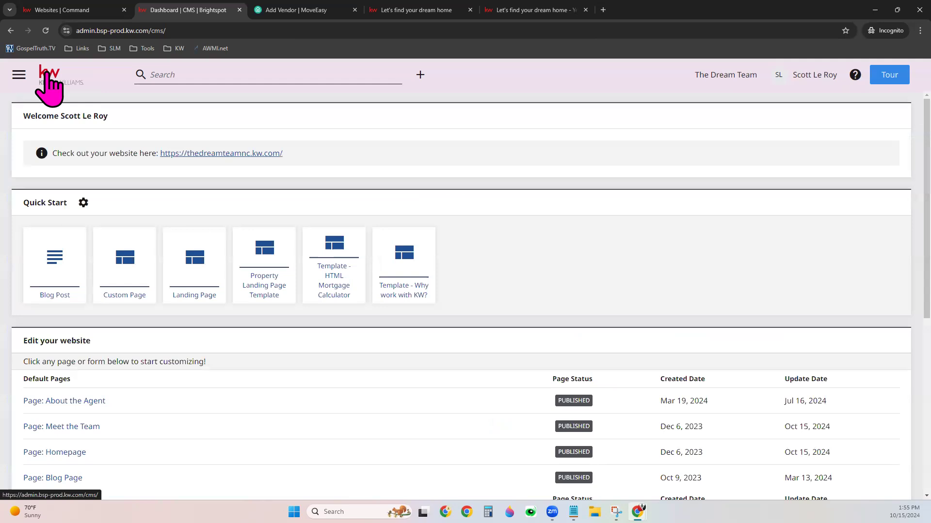
Go to Admin > Organization Site for The Dream Team.
click(19, 75)
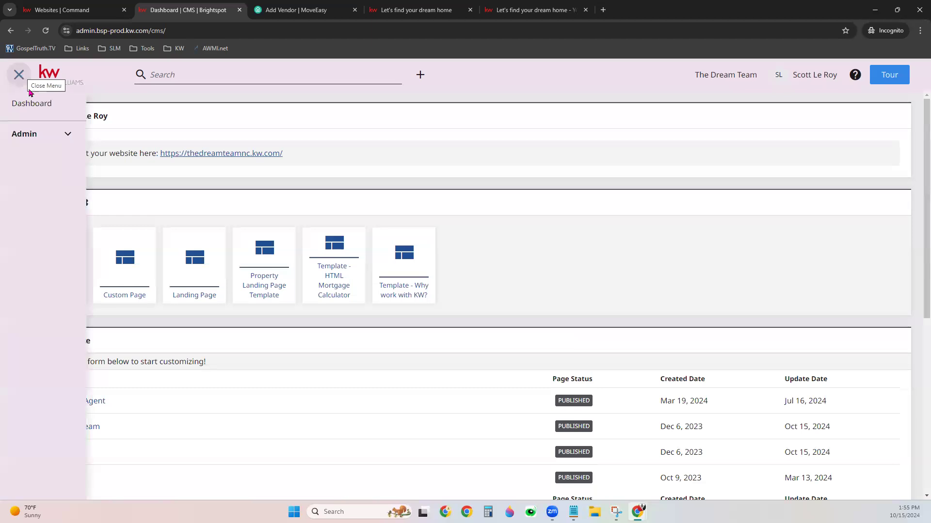
click(38, 140)
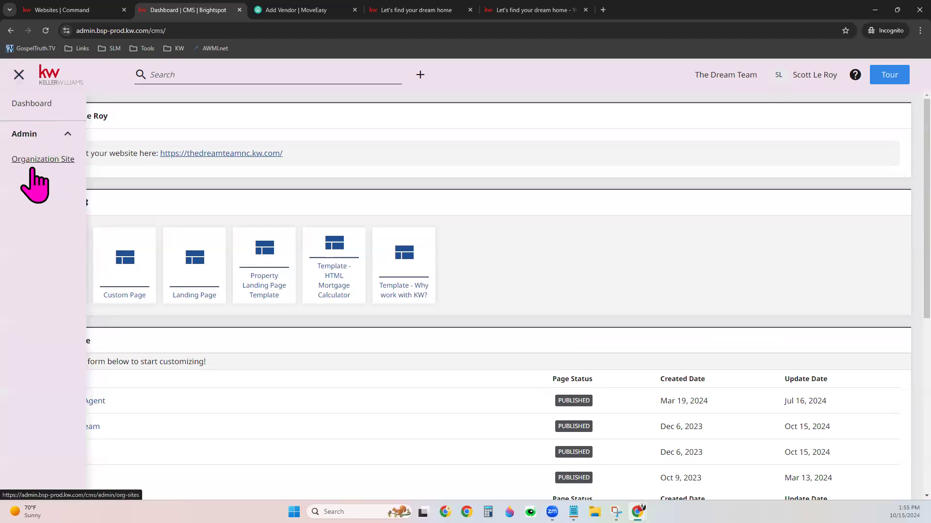
click(47, 162)
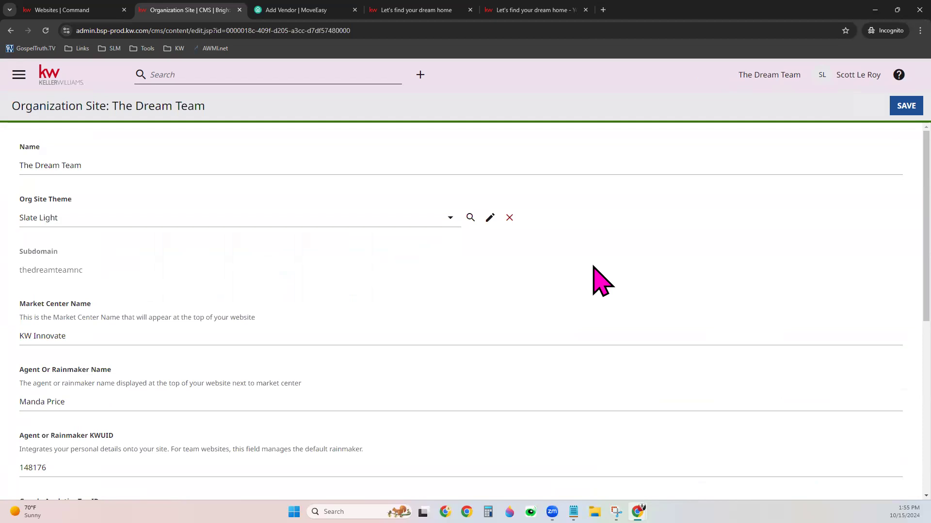
click(102, 155)
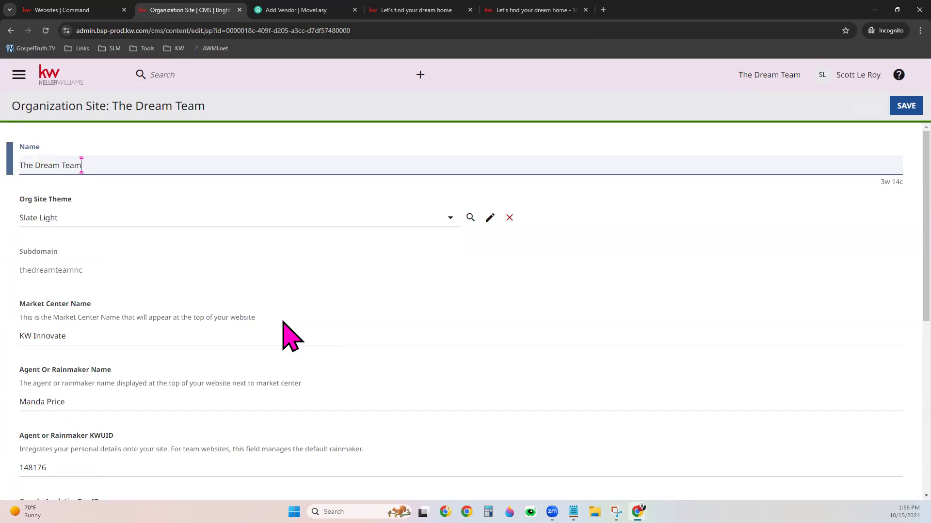
click(100, 216)
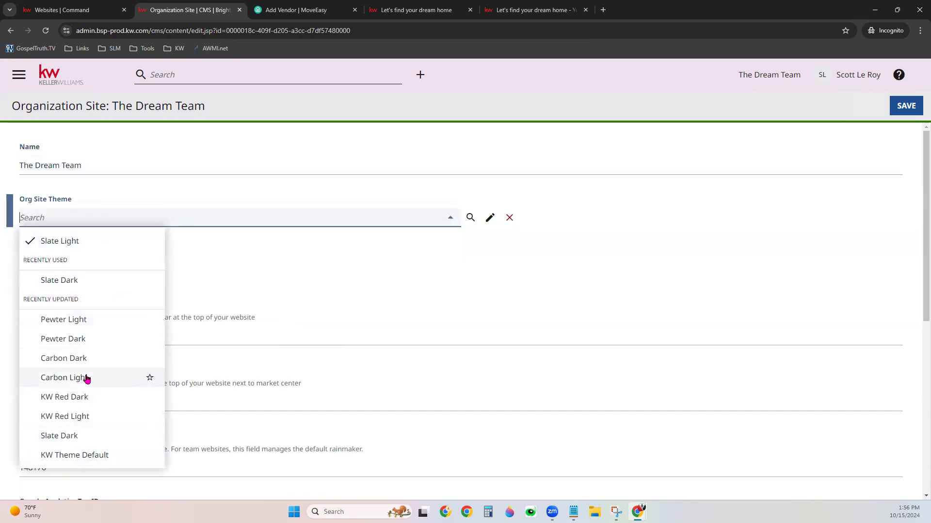
click(332, 273)
scroll(332, 273, down, 4)
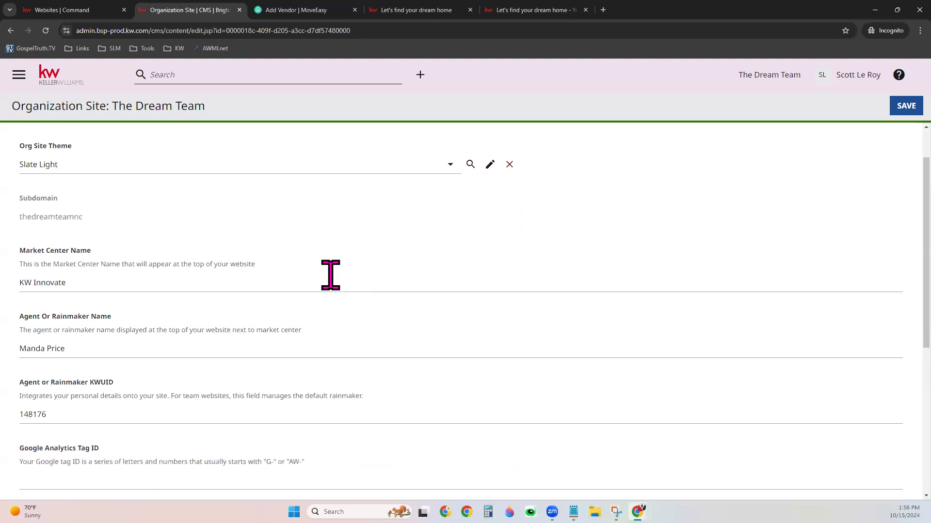
scroll(127, 226, up, 1)
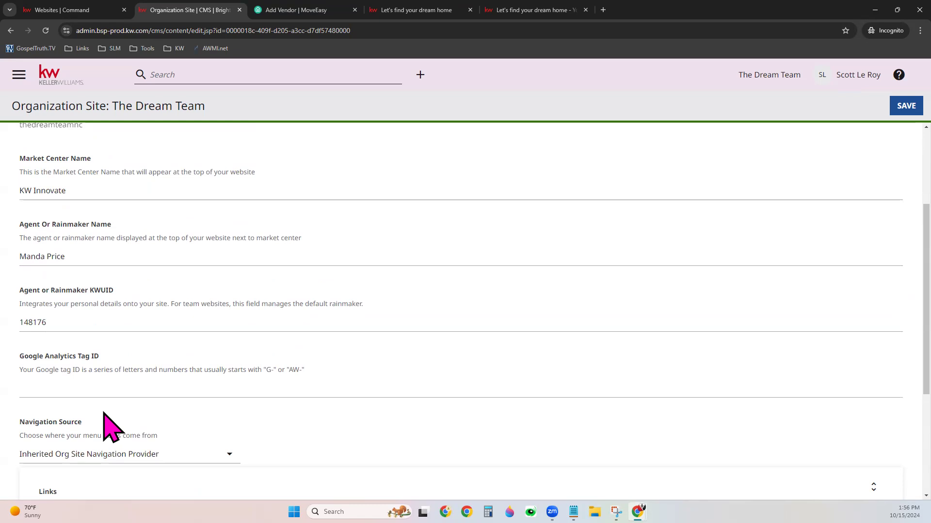
Point out the Google Analytics Tag ID and Navigation Source fields, then switch to the live Dream Team site.
scroll(190, 385, down, 4)
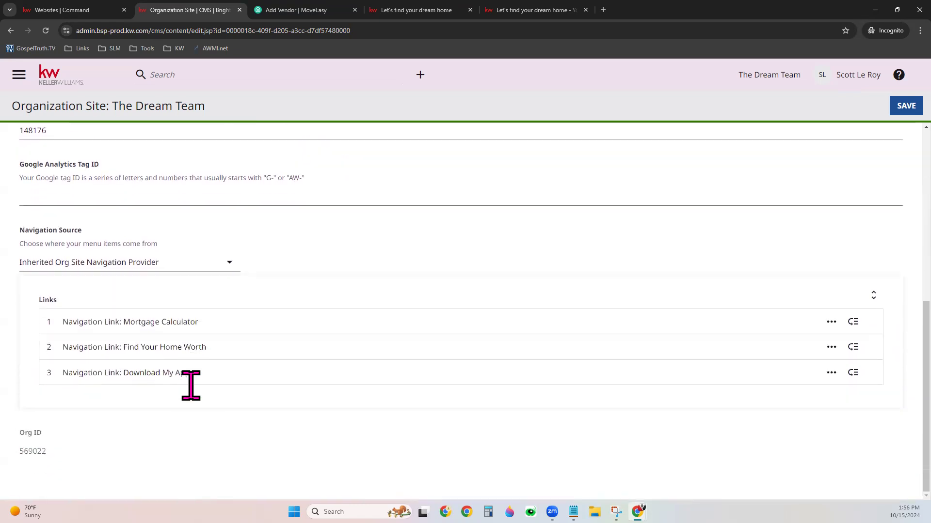
drag(18, 172, 102, 168)
click(364, 215)
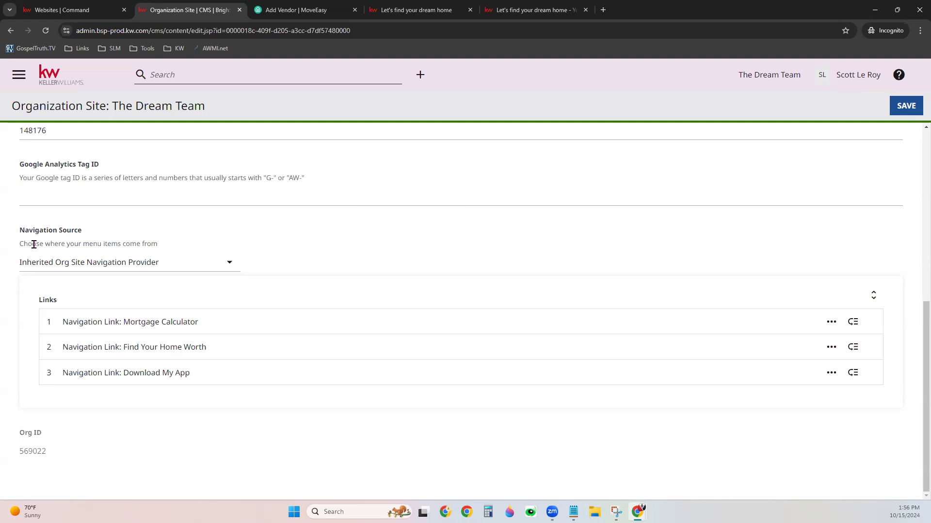
drag(20, 233, 85, 234)
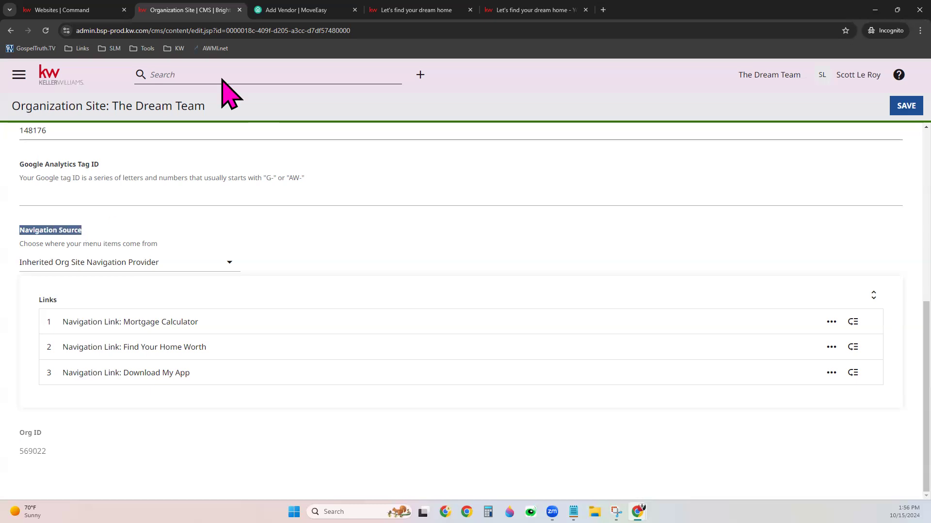
click(417, 11)
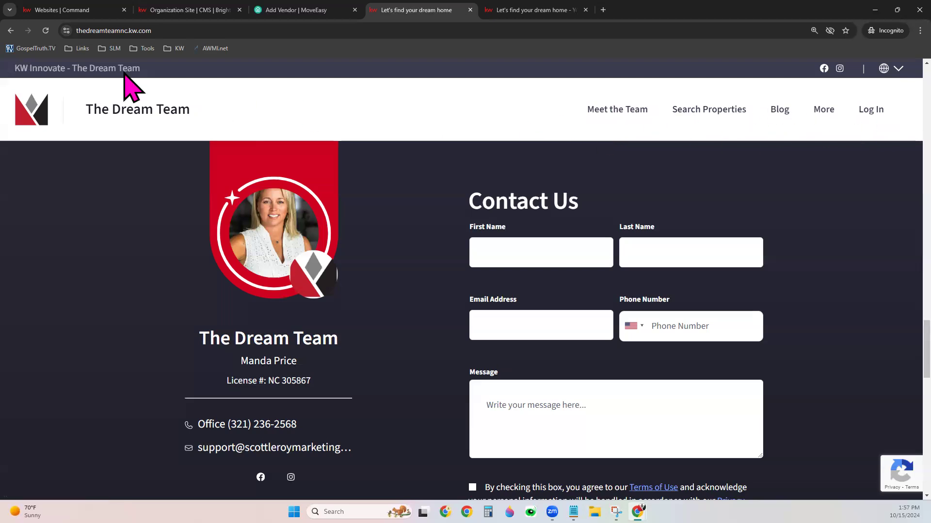
Back in Organization Site settings, check Navigation Source options, keeping Inherited Org Site Navigation Provider.
click(167, 10)
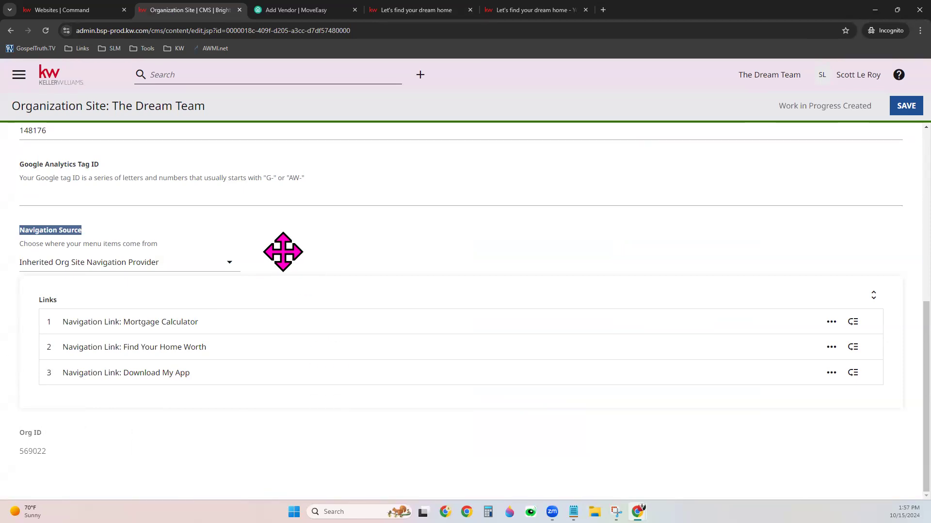
click(182, 272)
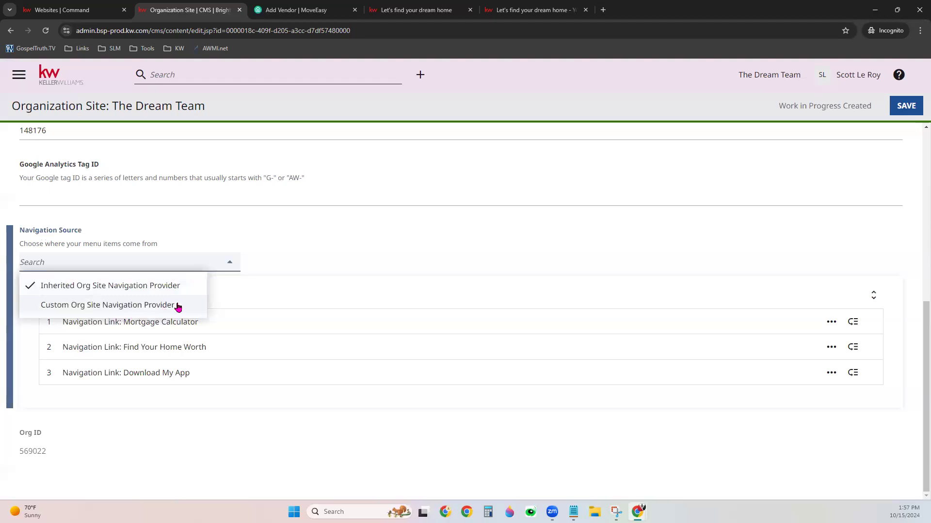
click(333, 225)
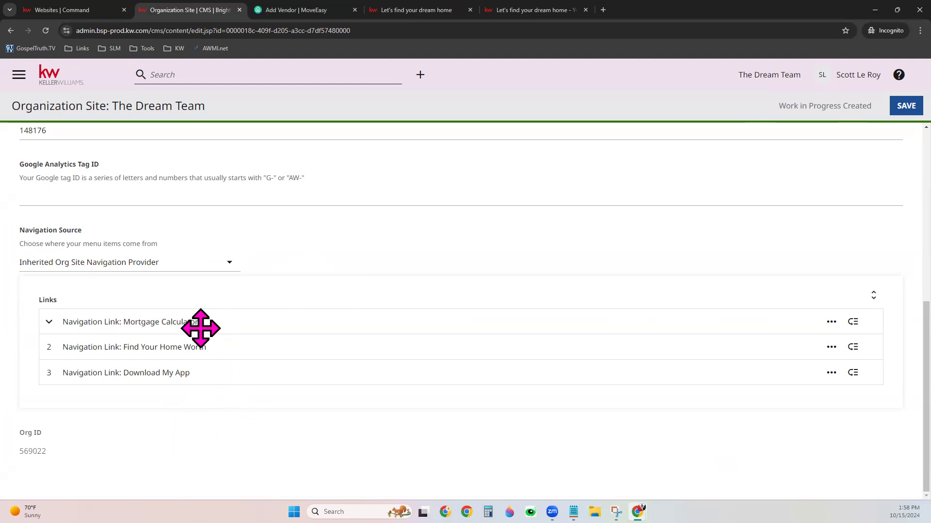
On the live Dream Team site, expand the More menu in the top navigation.
click(435, 11)
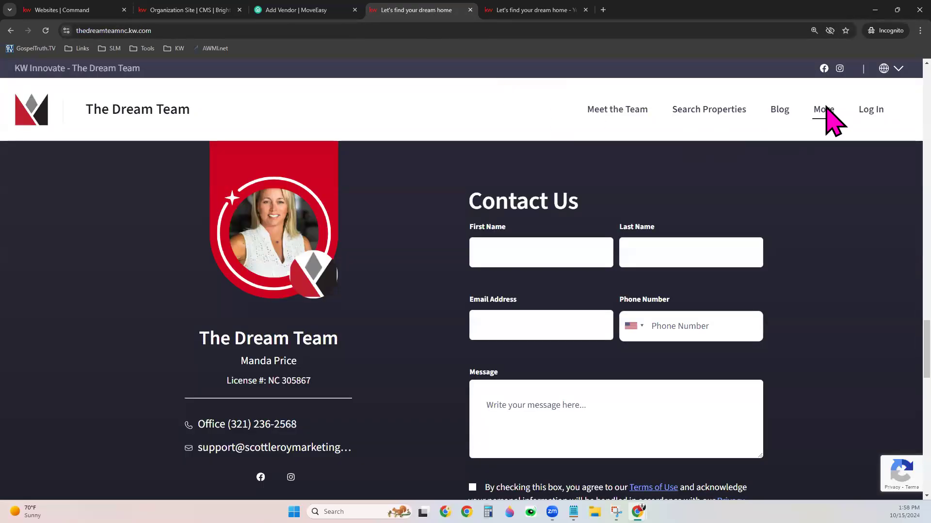
click(834, 123)
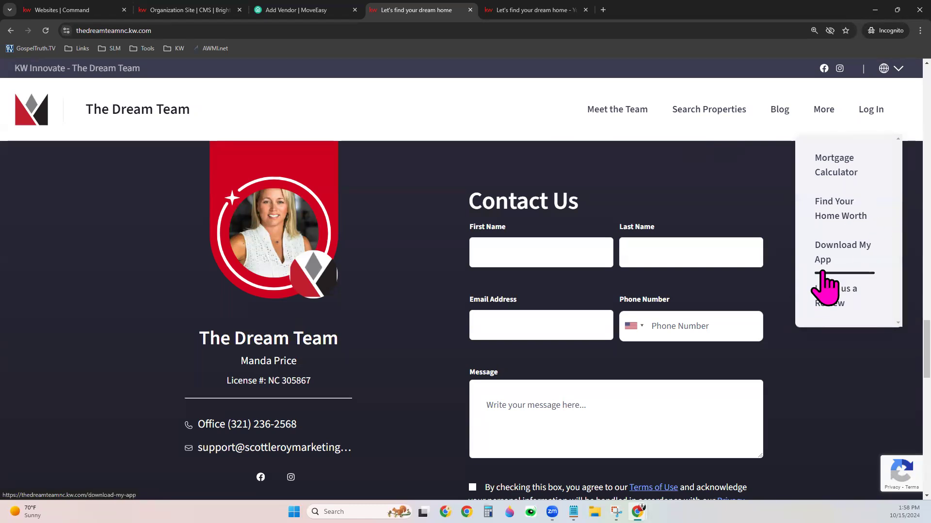
In the CMS, move Find Your Home Worth above Mortgage Calculator, then restore Mortgage Calculator as first link.
click(206, 6)
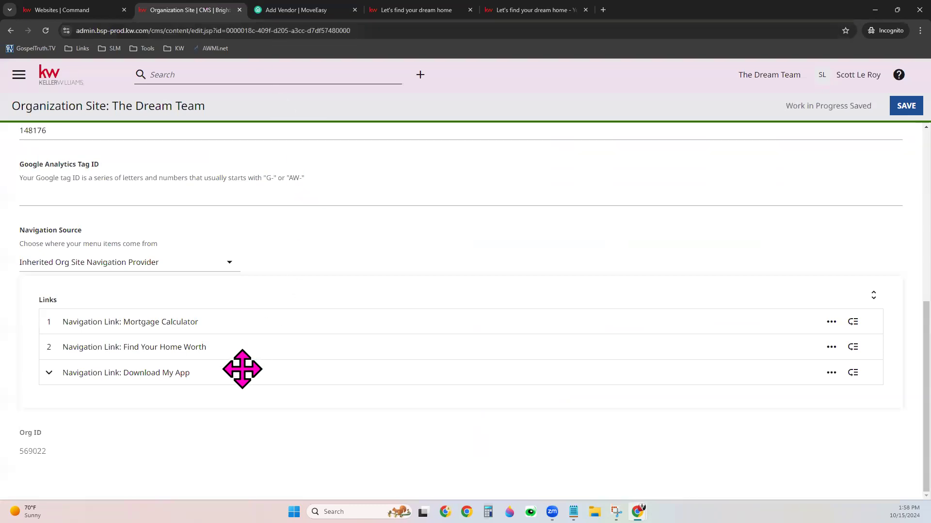
drag(277, 351, 301, 318)
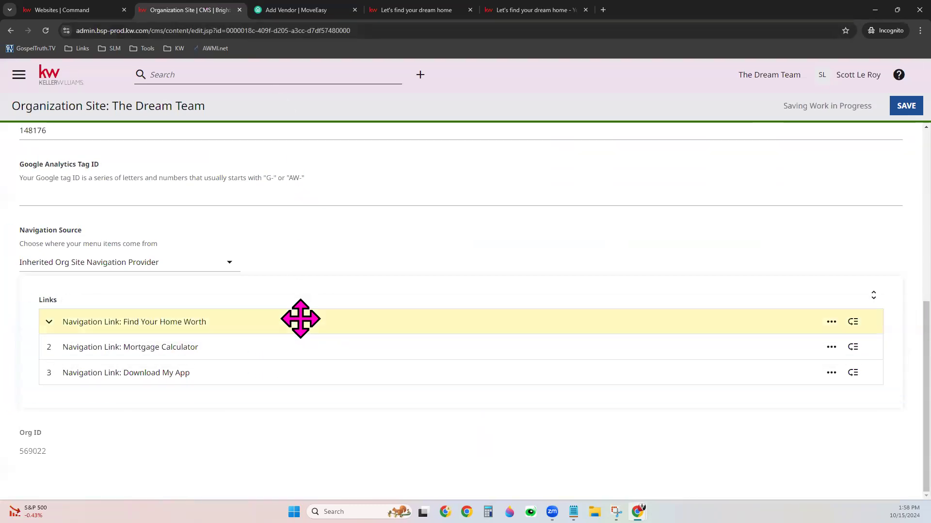
click(833, 349)
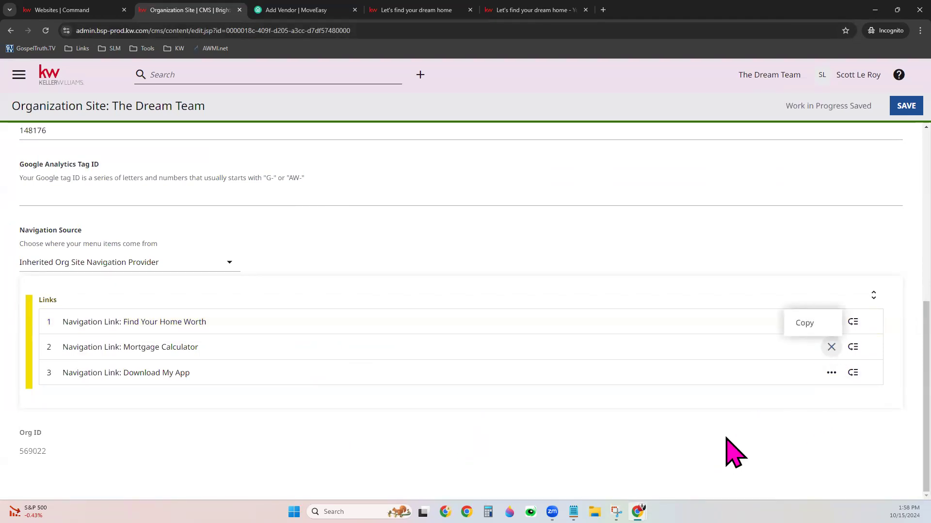
click(451, 427)
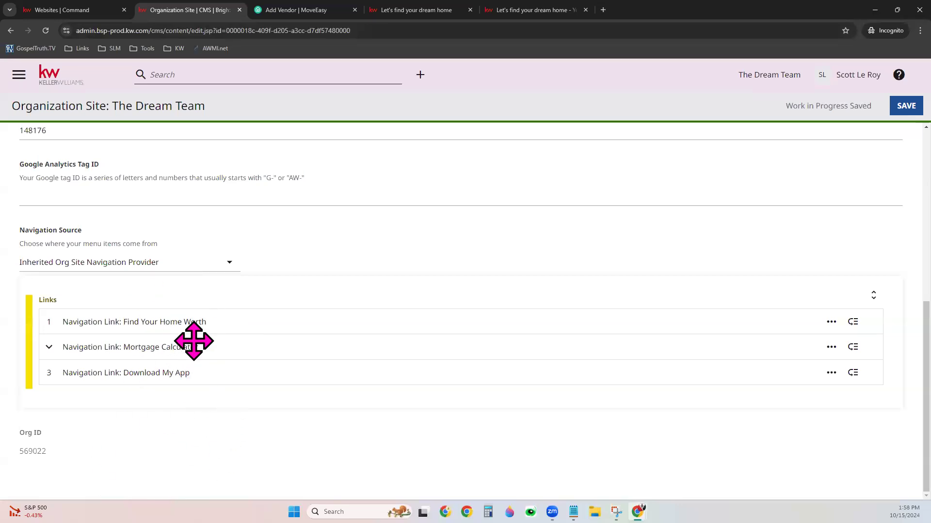
drag(203, 320, 208, 355)
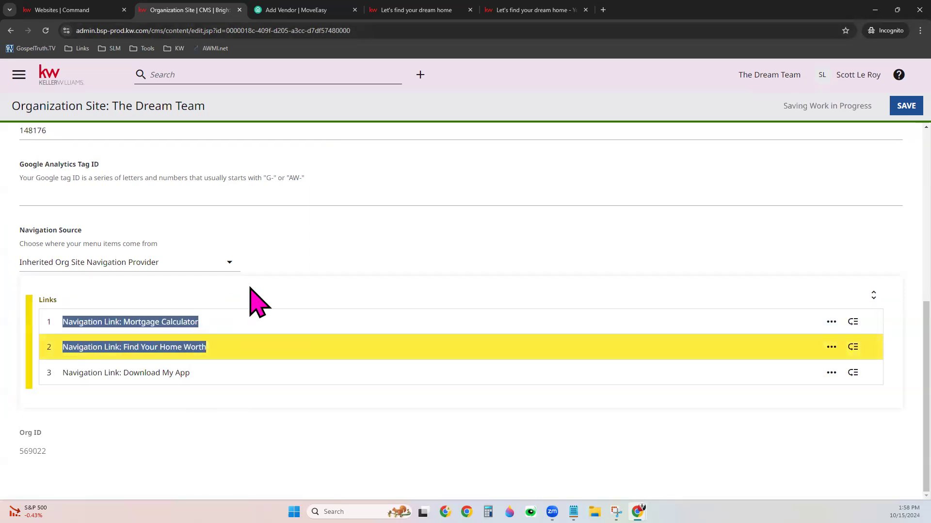